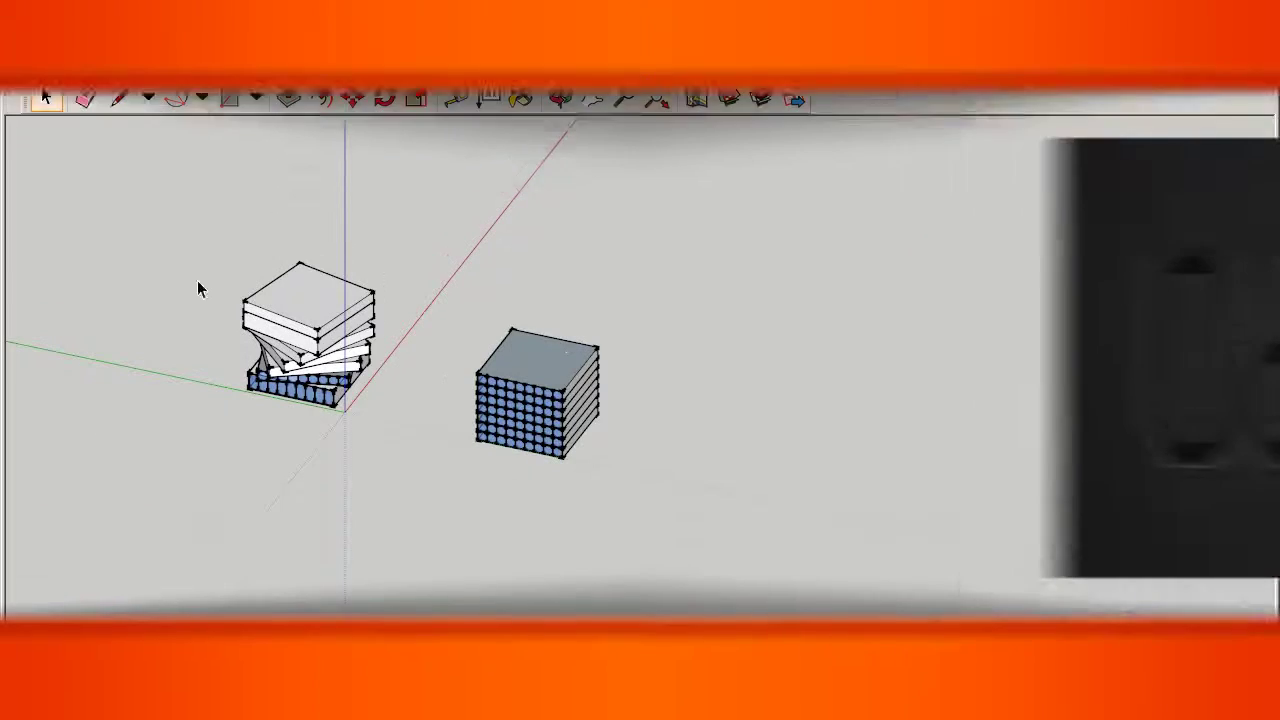
# Zoom and orbit to frame the dotted-blue cube at left with open ground to its right.
pyautogui.scroll(4, 890, 400)
pyautogui.scroll(-2, 426, 357)
pyautogui.press('o')
pyautogui.scroll(-2, 997, 320)
pyautogui.press('space')
pyautogui.scroll(4, 300, 443)
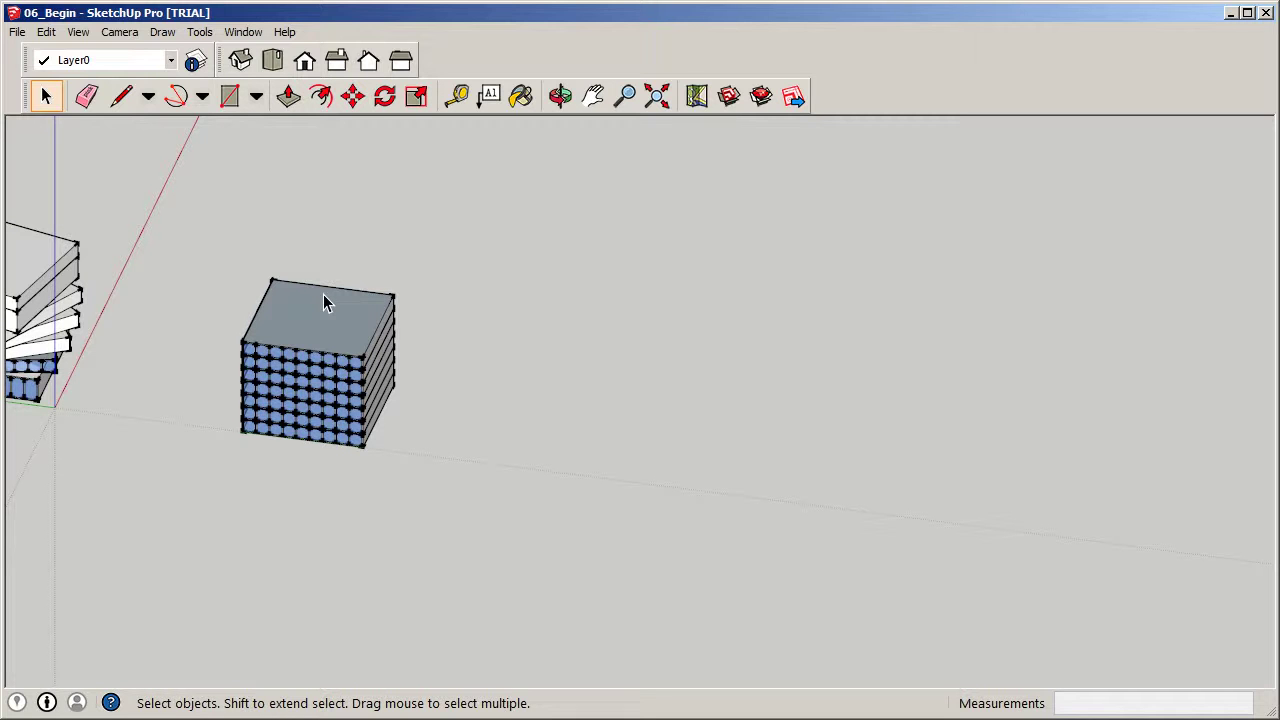
pyautogui.scroll(4, 780, 417)
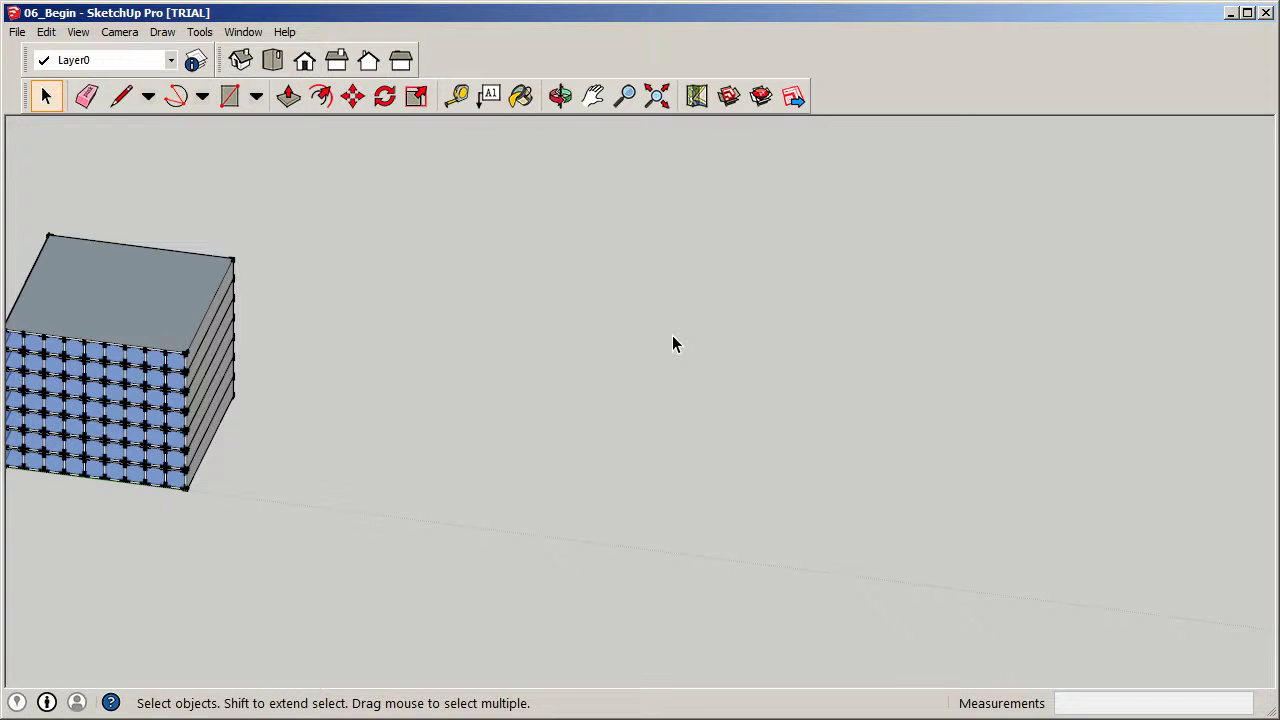
# Draw a 100' by 100' rectangle face on the empty ground.
pyautogui.click(228, 96)
pyautogui.click(577, 370)
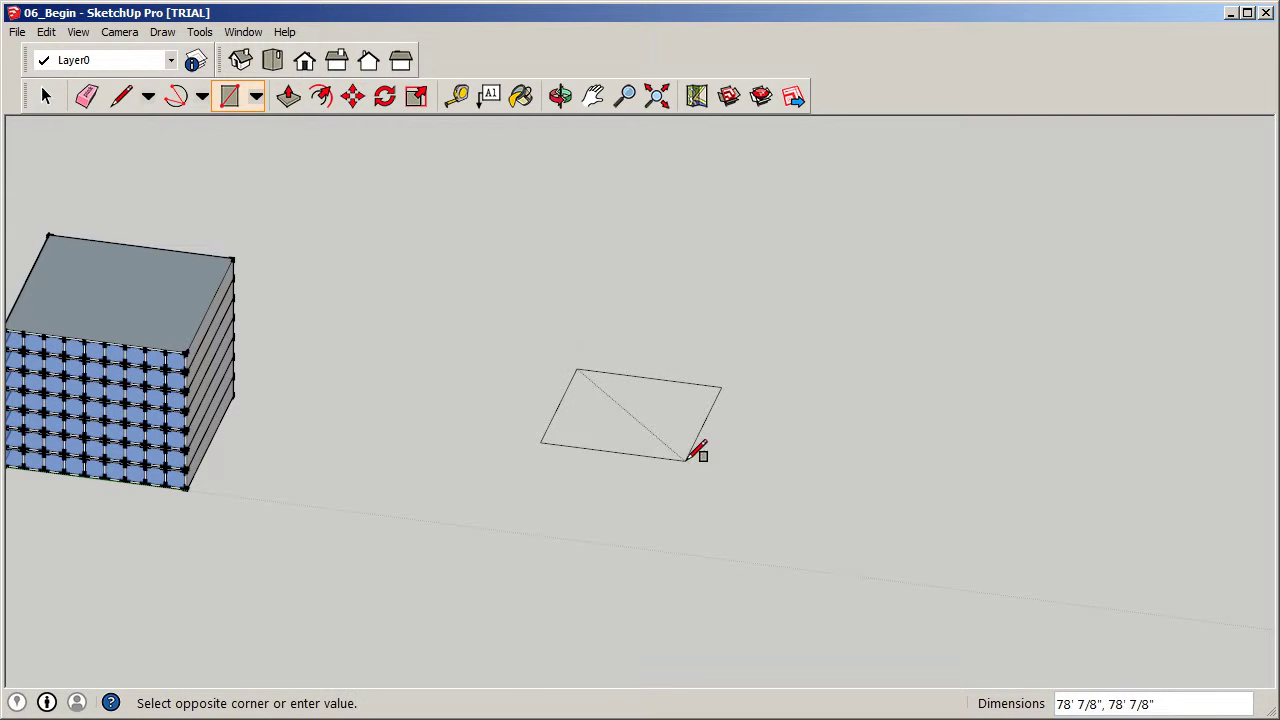
pyautogui.write('1')
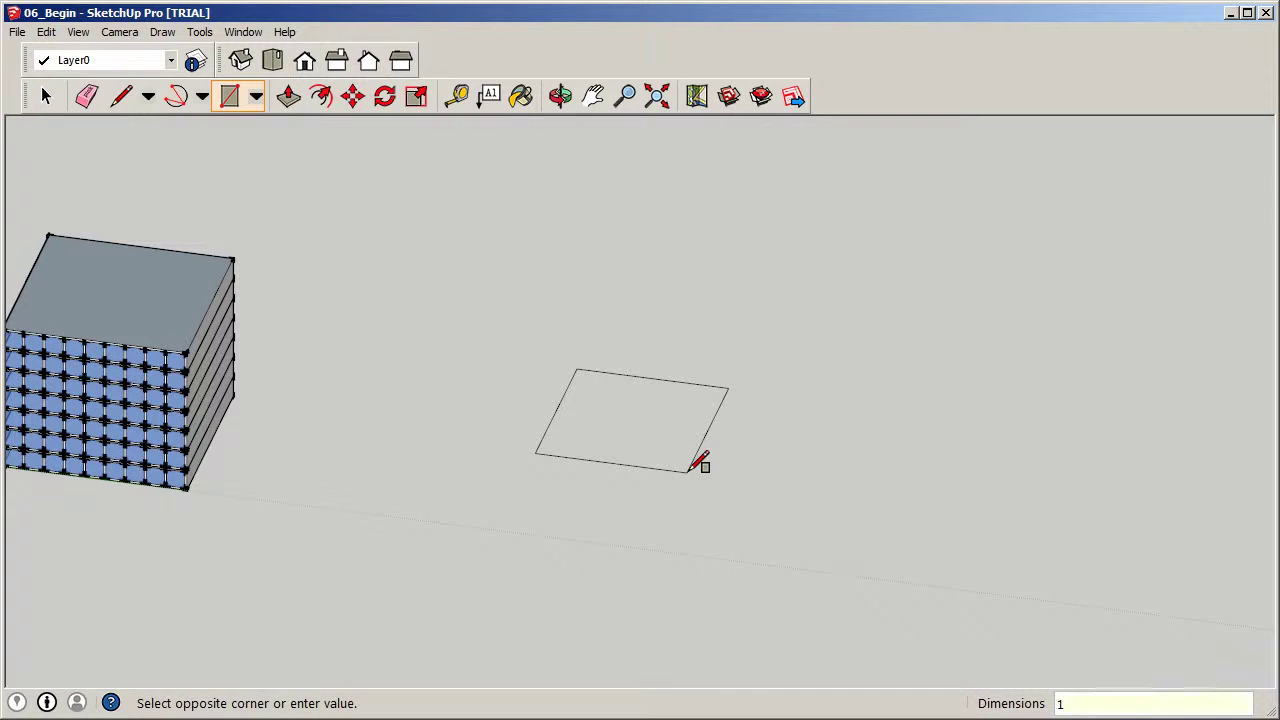
pyautogui.write("00',100")
pyautogui.press('Return')
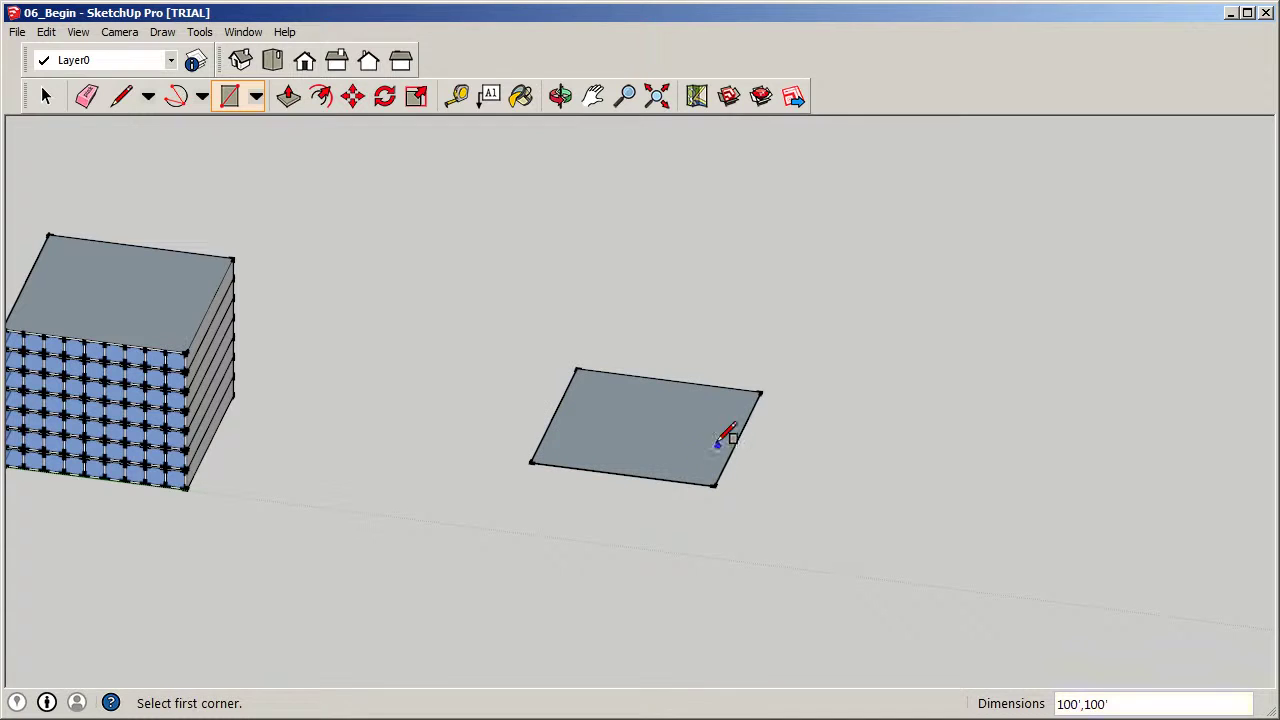
# Select the square face with its edges and make it a group.
pyautogui.click(45, 97)
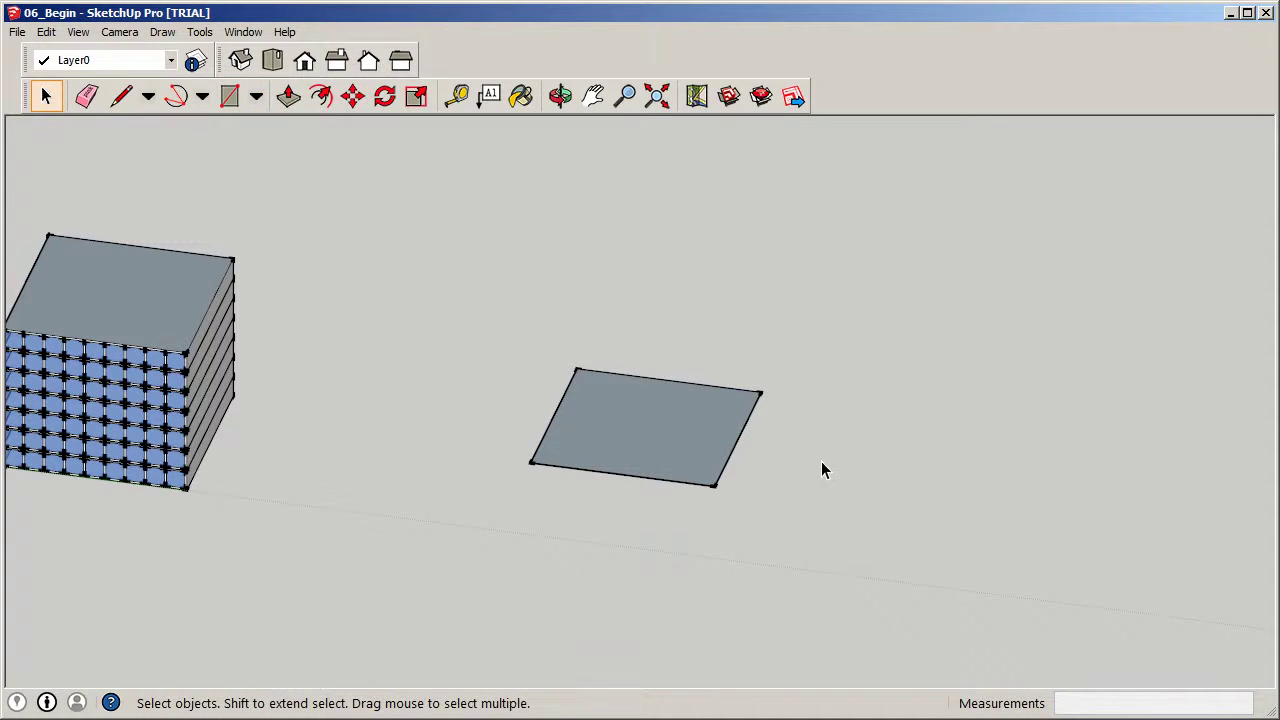
pyautogui.doubleClick(619, 432)
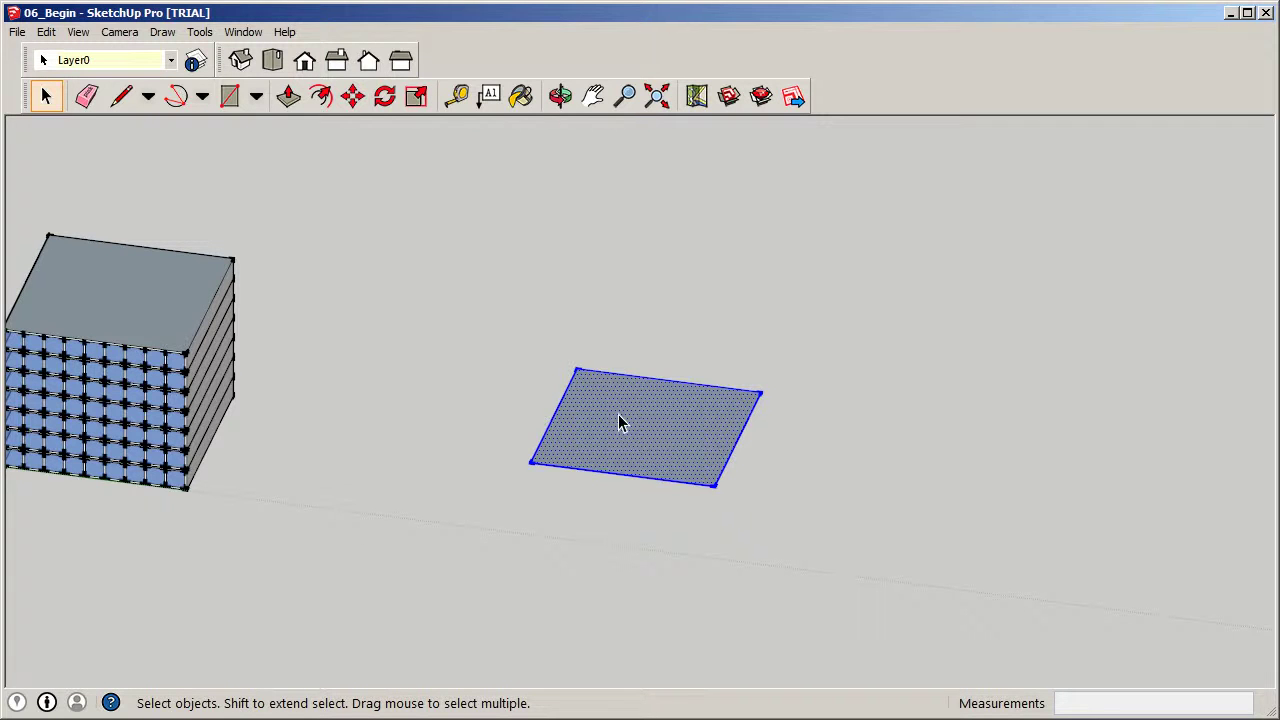
pyautogui.rightClick(619, 396)
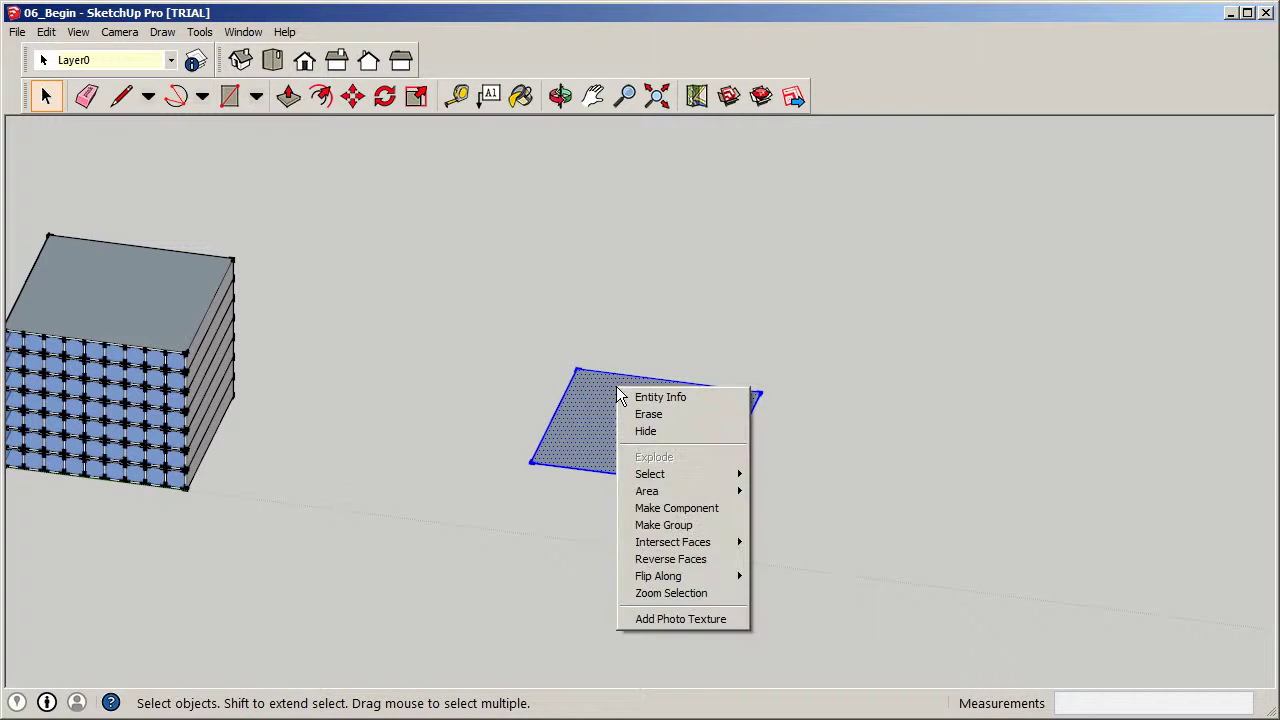
pyautogui.click(663, 525)
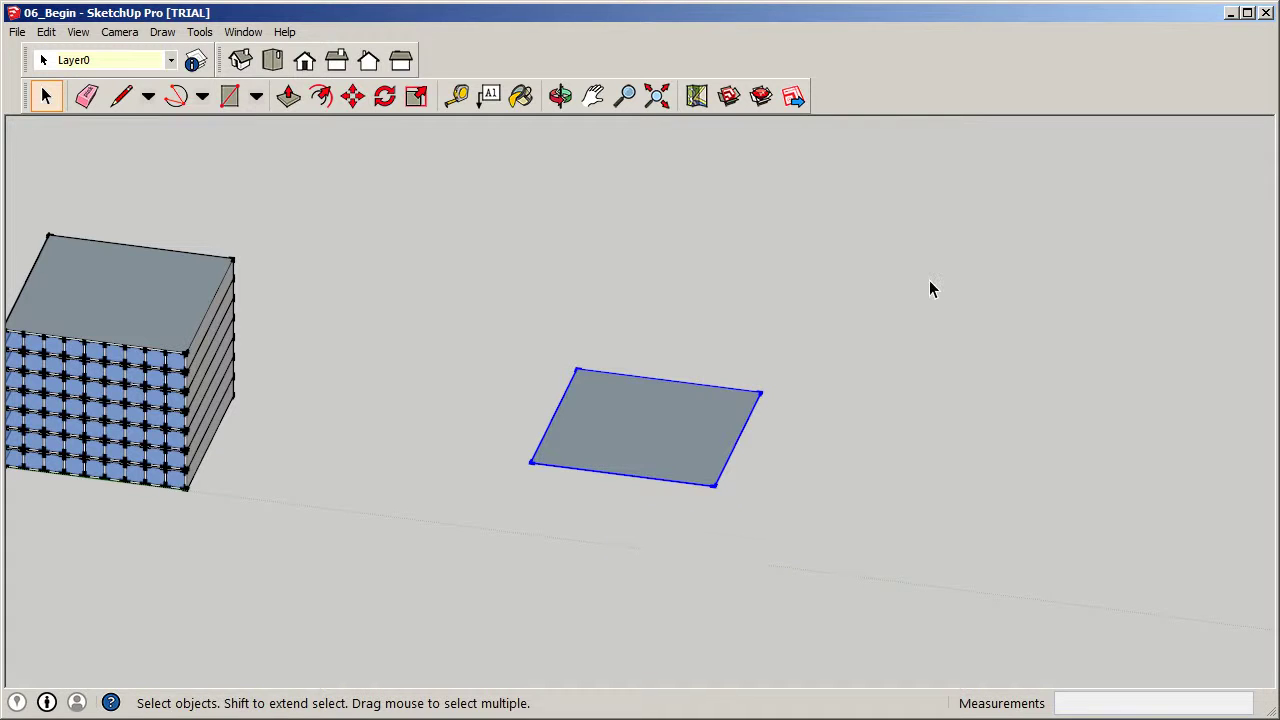
pyautogui.click(929, 289)
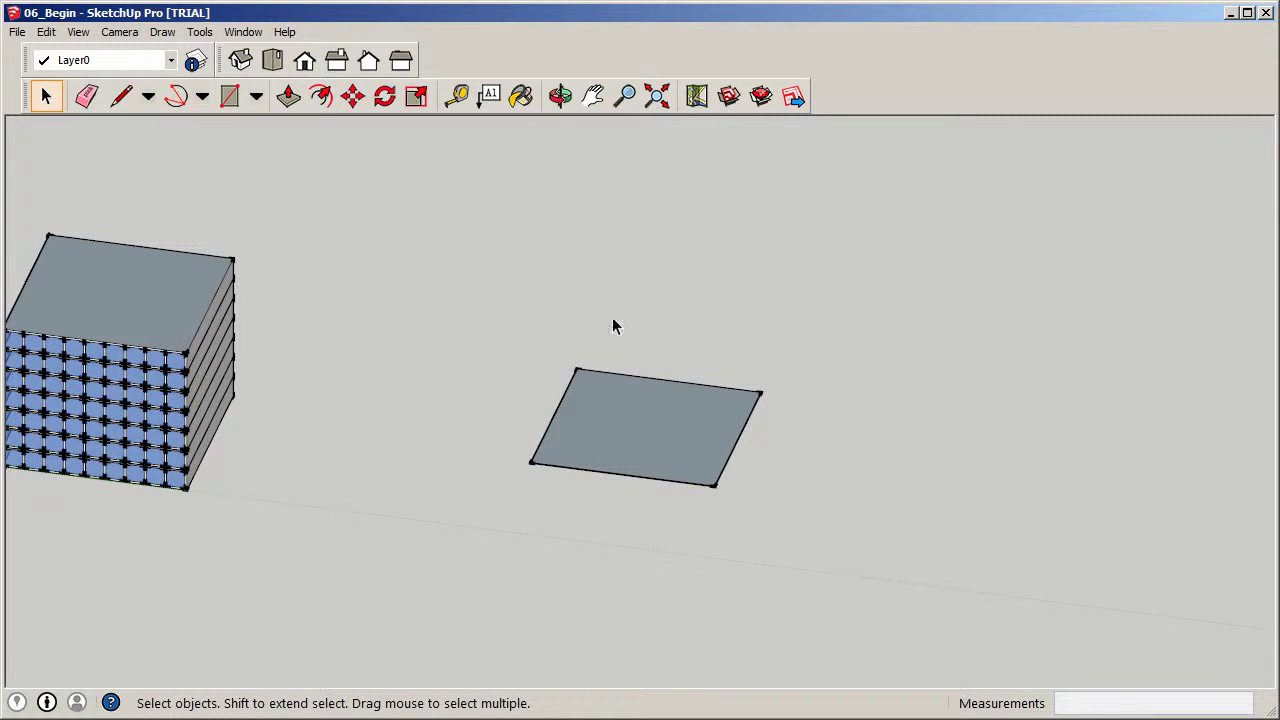
pyautogui.click(256, 104)
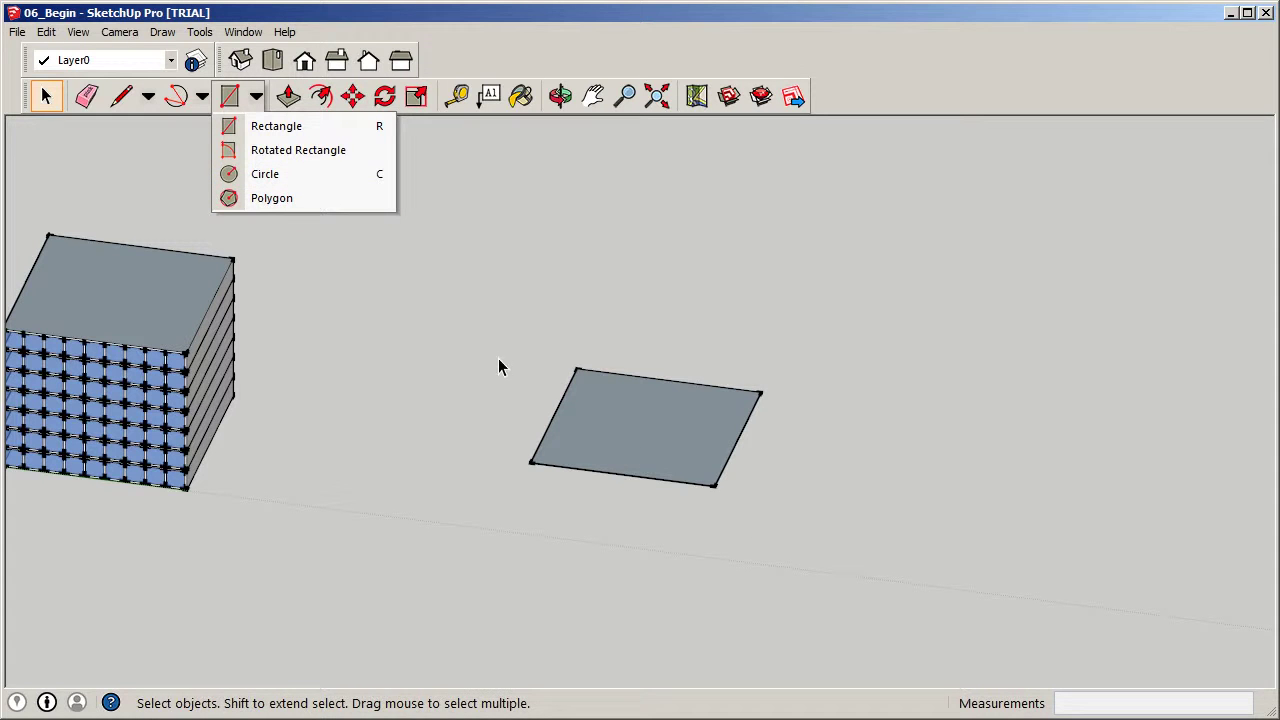
# Draw a 25' hexagon centred on the square's lower-left corner.
pyautogui.click(272, 199)
pyautogui.moveTo(930, 412); pyautogui.dragTo(963, 409, button='middle')
pyautogui.scroll(5, 540, 460)
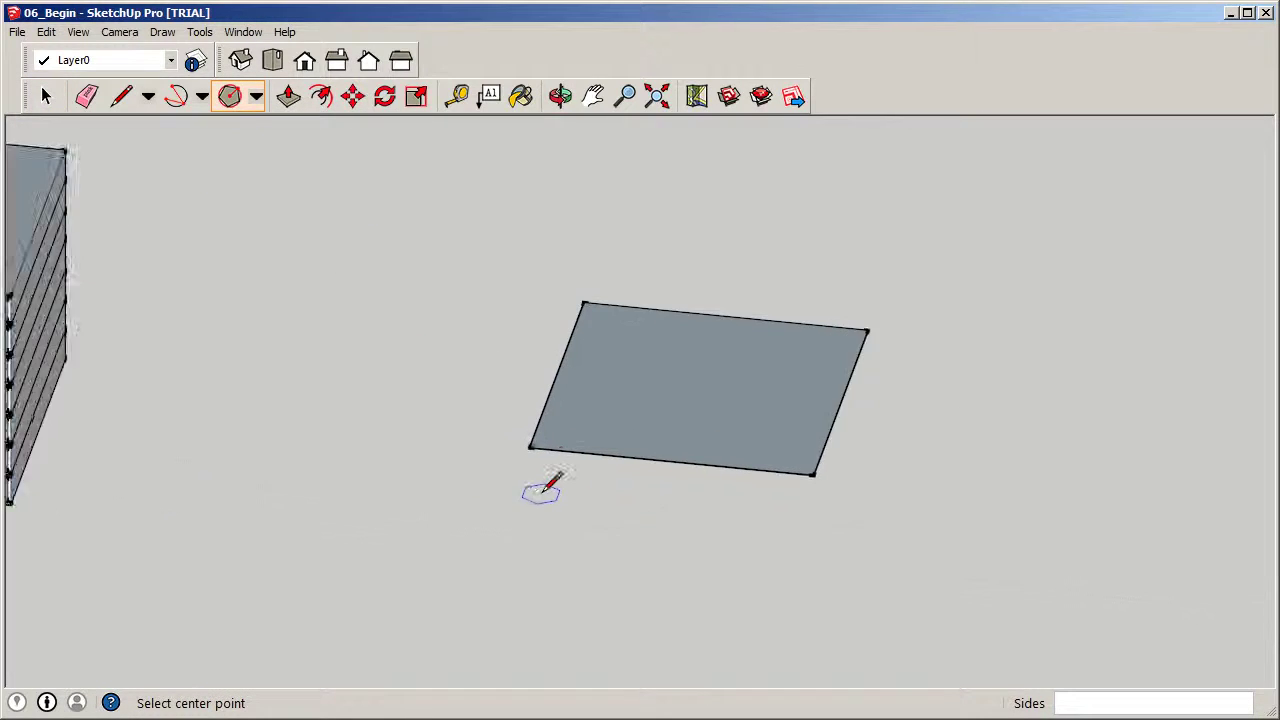
pyautogui.click(527, 433)
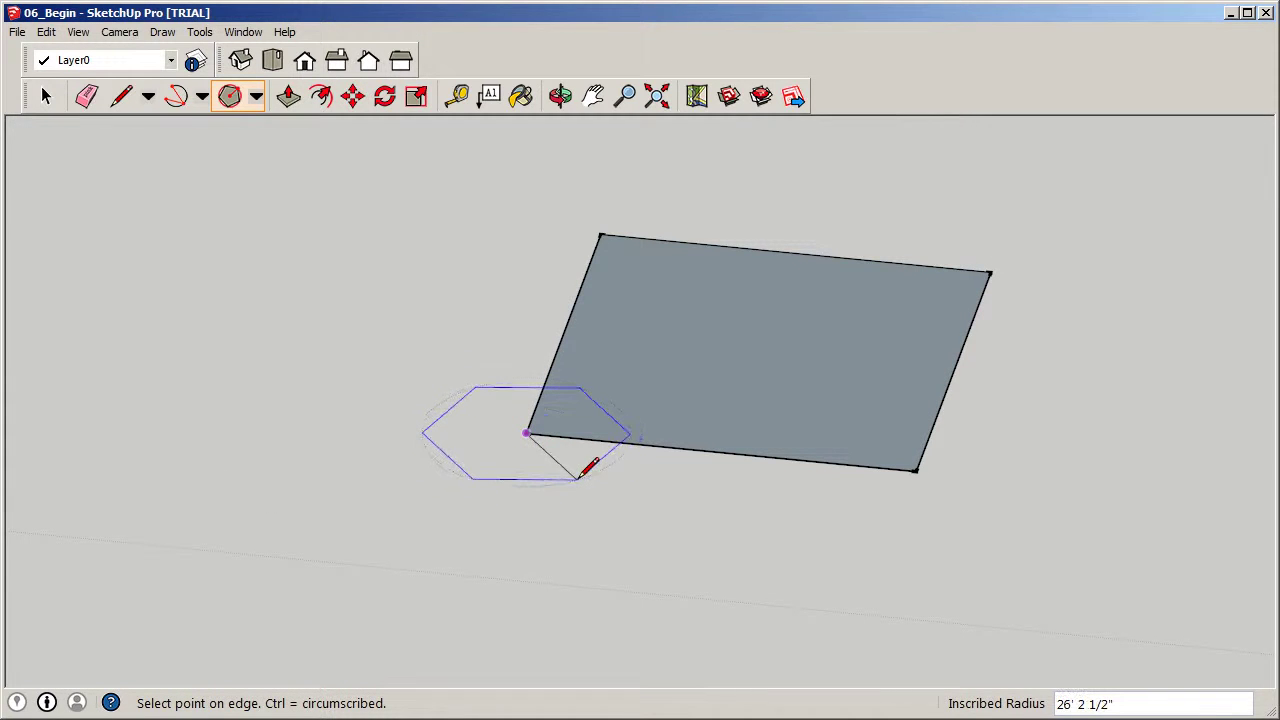
pyautogui.write('25')
pyautogui.press('Return')
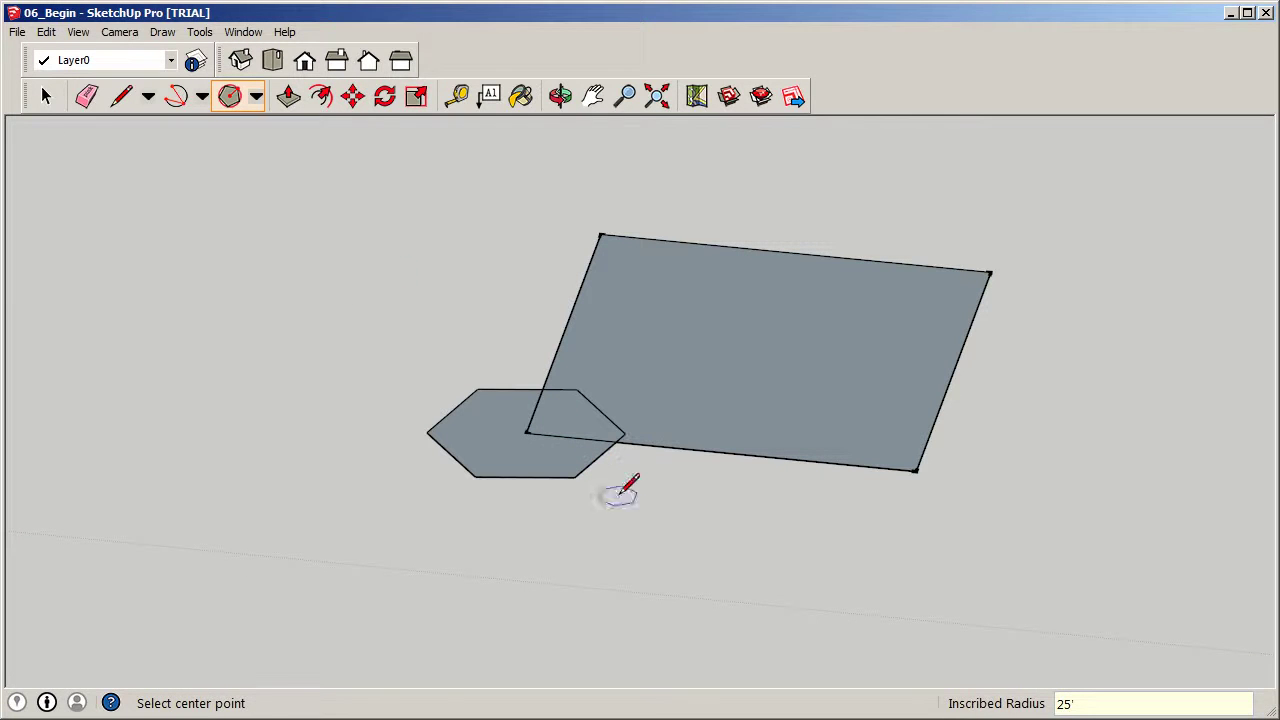
# Make the hexagon its own group and leave the hexagon group selected.
pyautogui.click(45, 95)
pyautogui.doubleClick(504, 444)
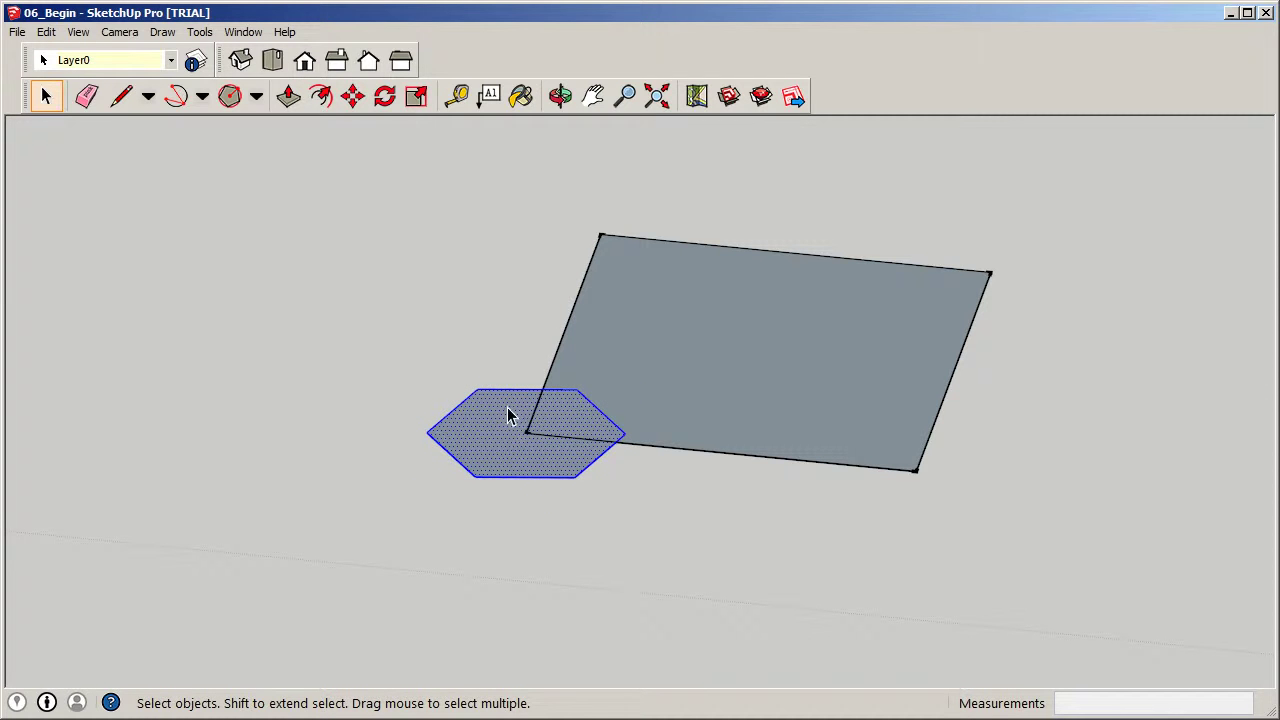
pyautogui.rightClick(487, 400)
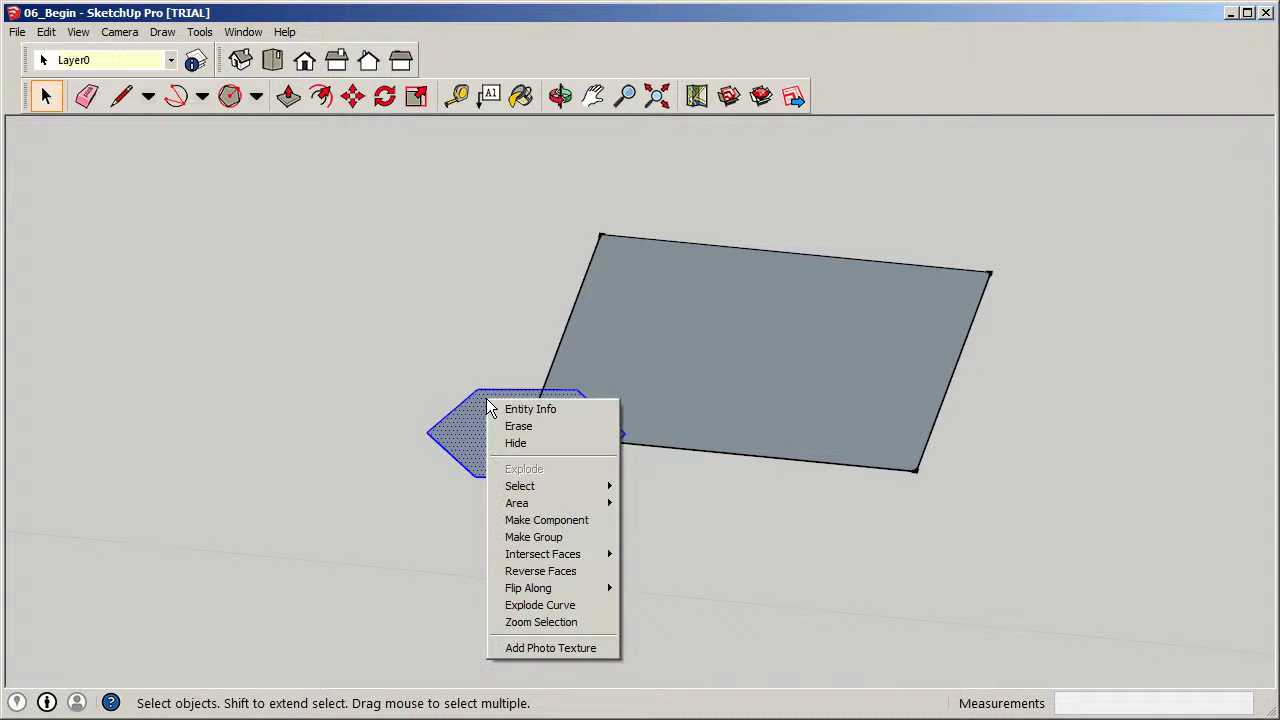
pyautogui.click(560, 538)
pyautogui.click(710, 530)
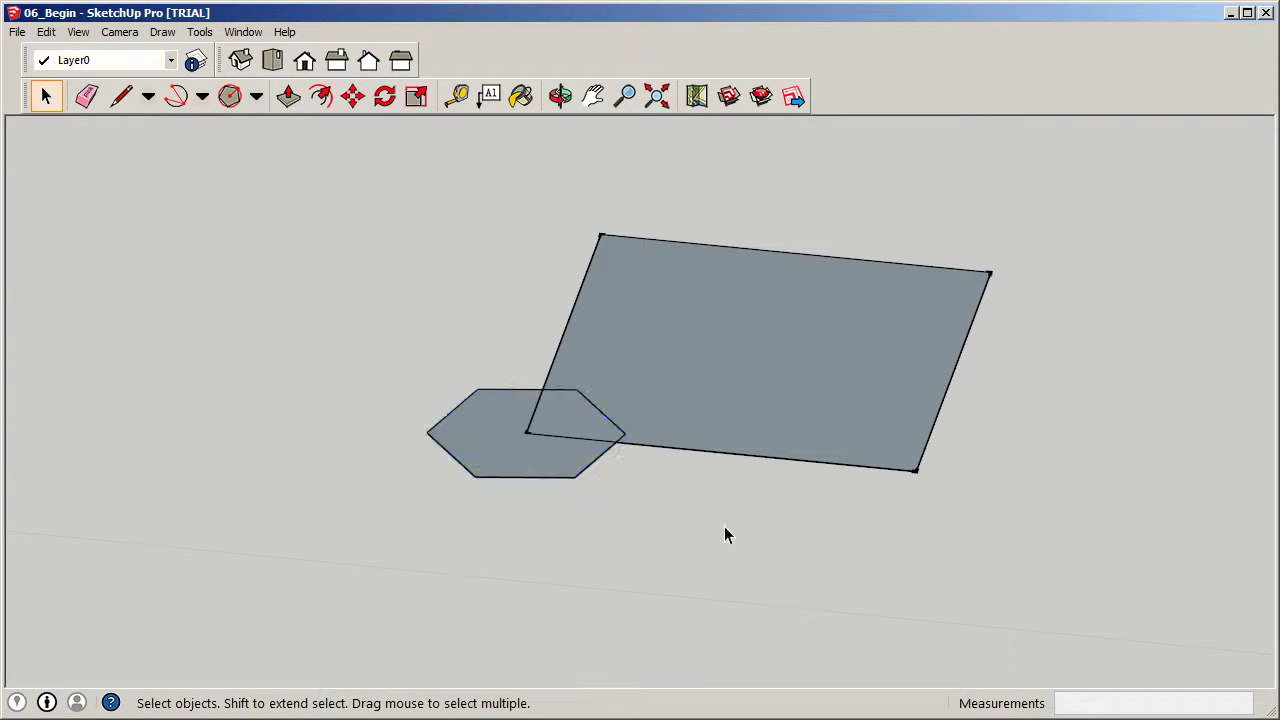
pyautogui.doubleClick(714, 420)
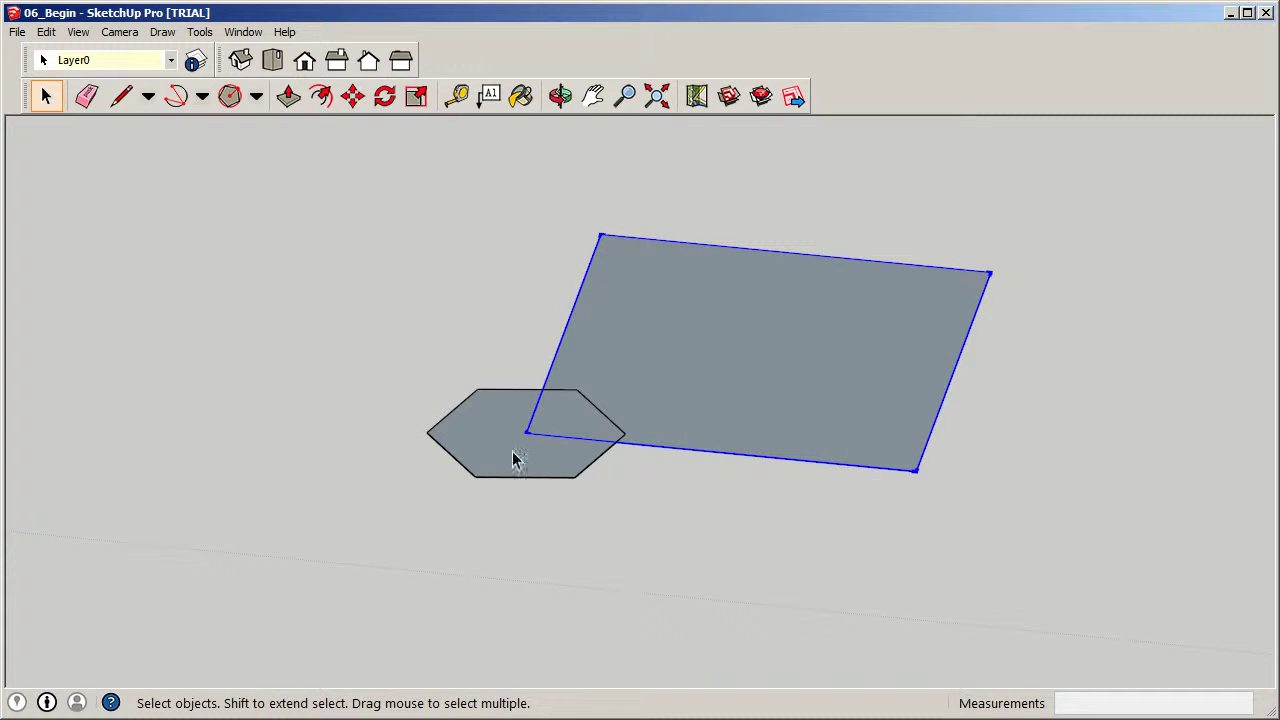
pyautogui.click(478, 415)
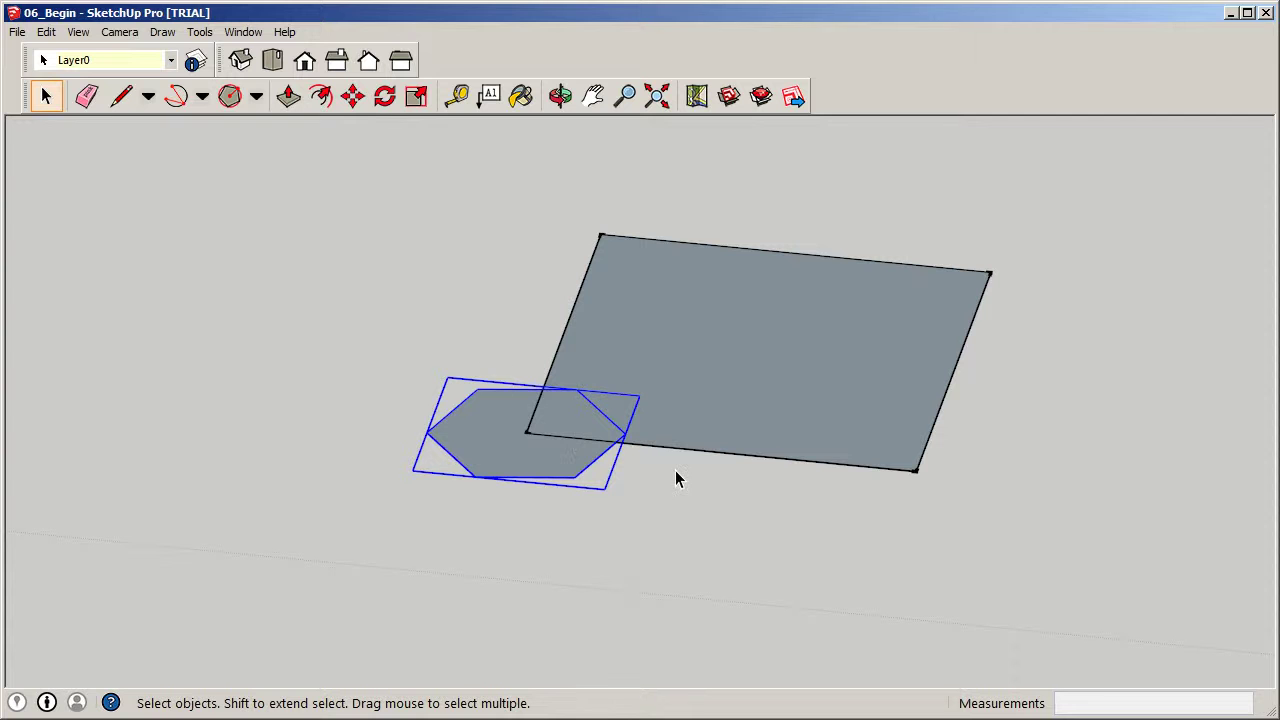
pyautogui.click(288, 97)
pyautogui.click(46, 97)
pyautogui.click(491, 430)
# Inside the hexagon group, push the hexagon up into a 25'-tall prism.
pyautogui.doubleClick(491, 430)
pyautogui.click(288, 97)
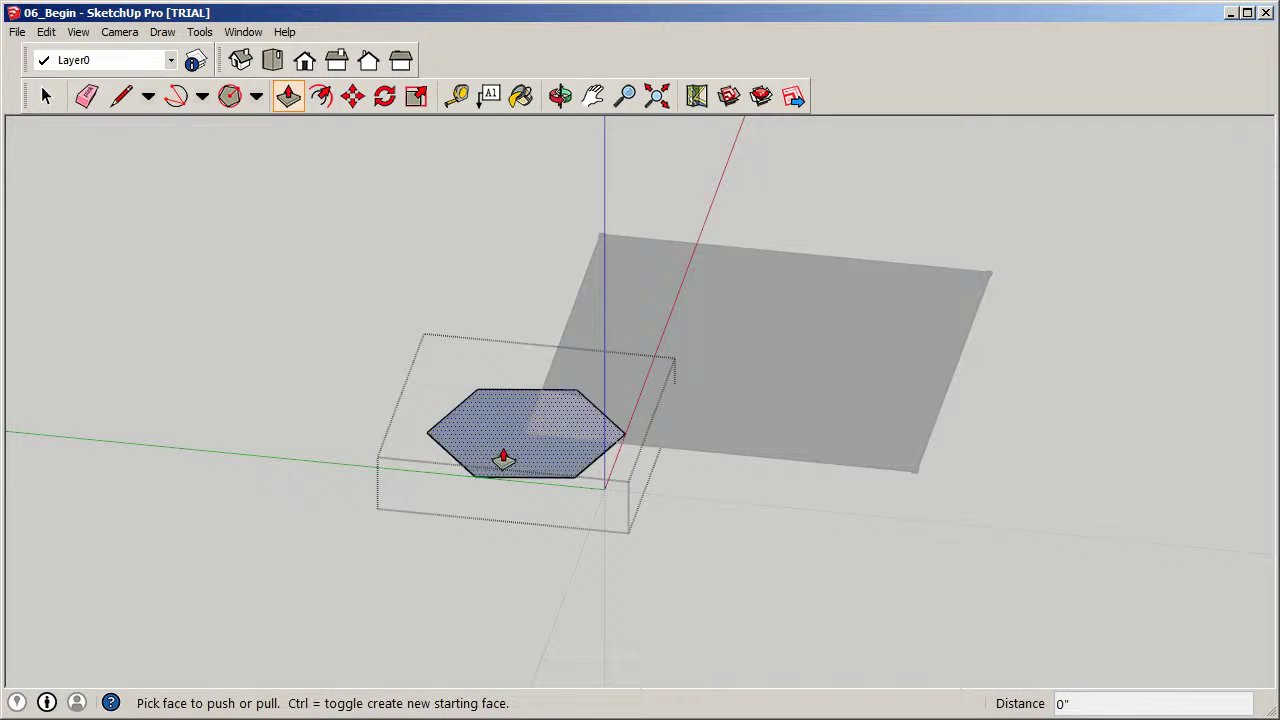
pyautogui.click(500, 451)
pyautogui.moveTo(496, 405); pyautogui.dragTo(492, 333)
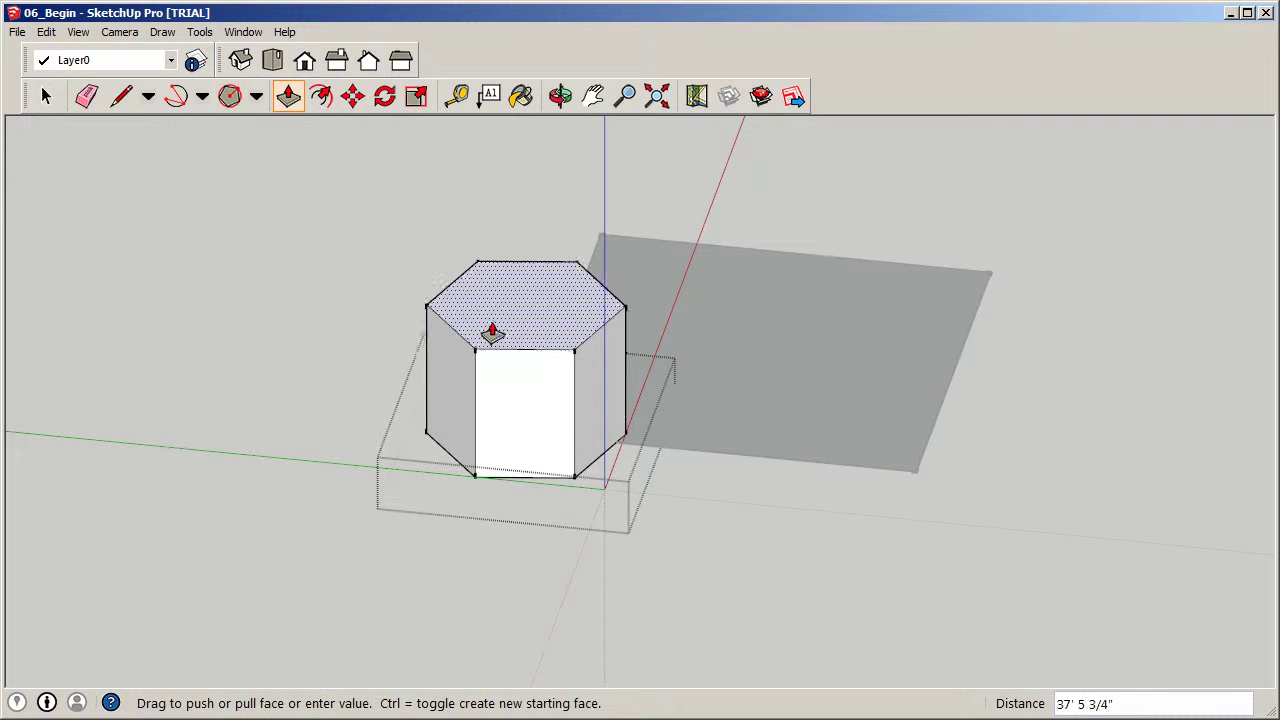
pyautogui.write('25')
pyautogui.press('Return')
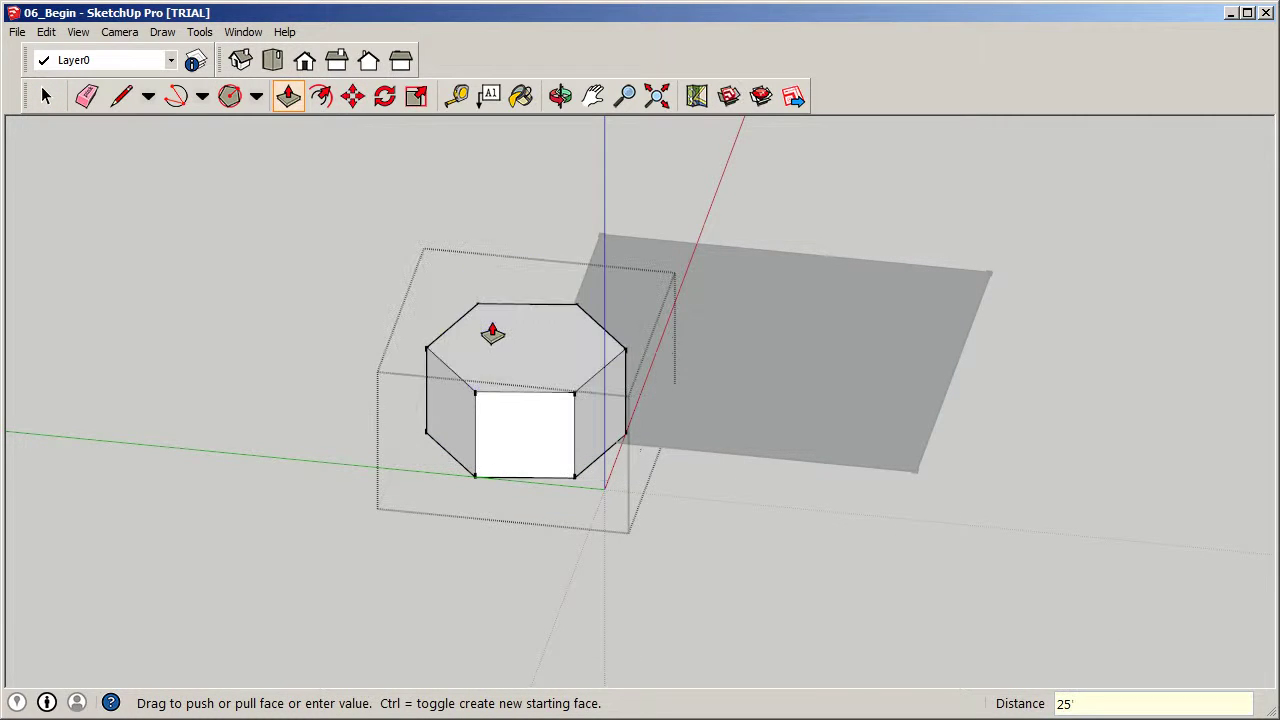
pyautogui.click(45, 95)
# Inside the square group, push the square face up 20' into a block.
pyautogui.click(818, 552)
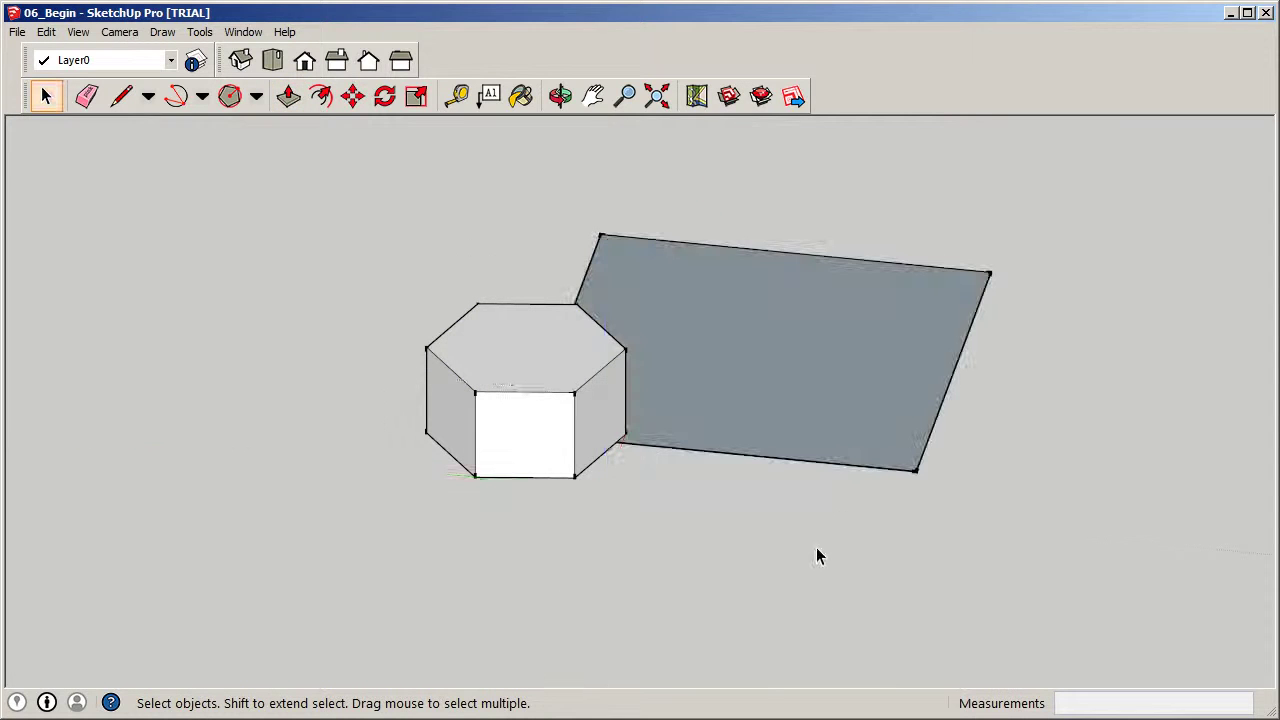
pyautogui.click(806, 410)
pyautogui.moveTo(806, 410); pyautogui.dragTo(531, 443, button='middle')
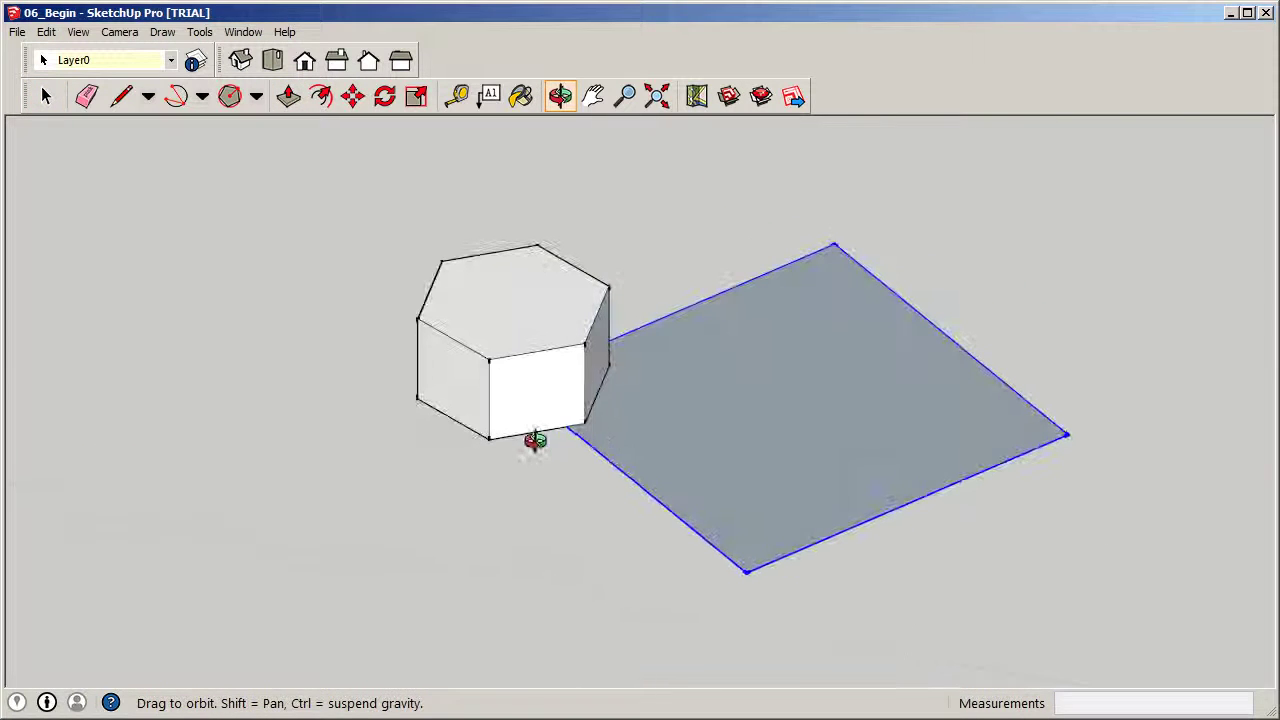
pyautogui.doubleClick(884, 436)
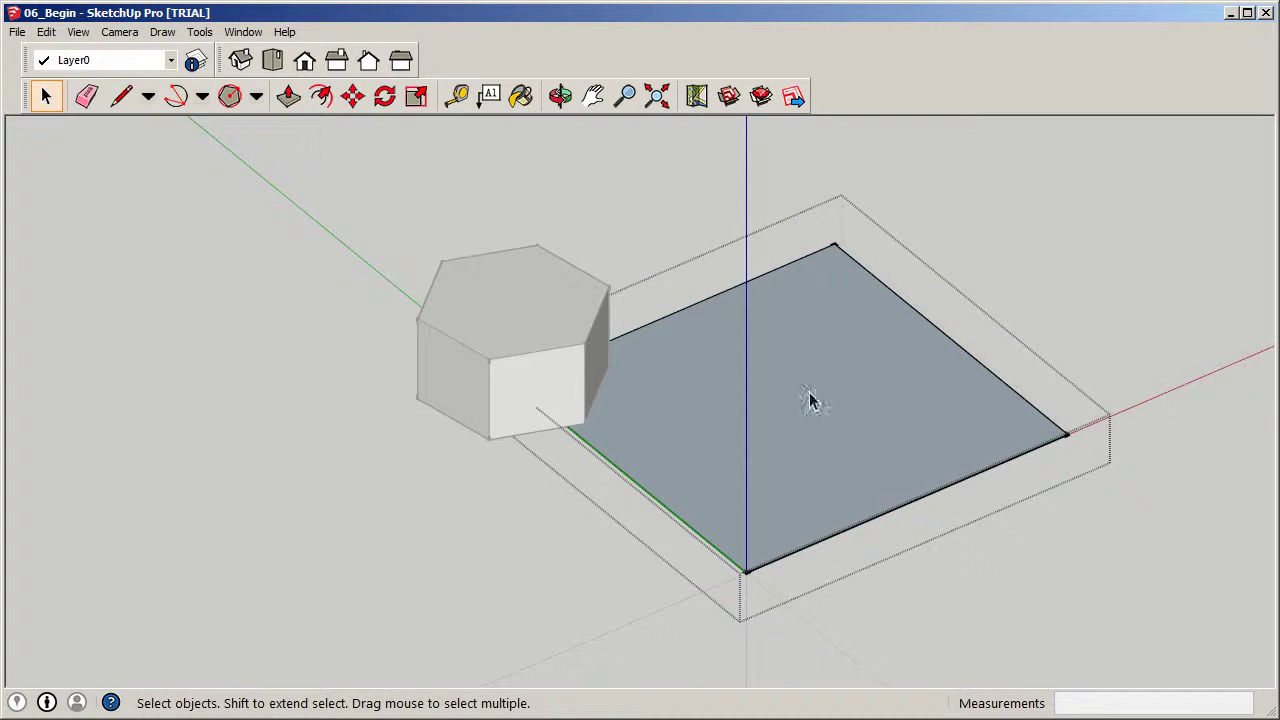
pyautogui.click(288, 95)
pyautogui.moveTo(884, 430); pyautogui.dragTo(897, 307)
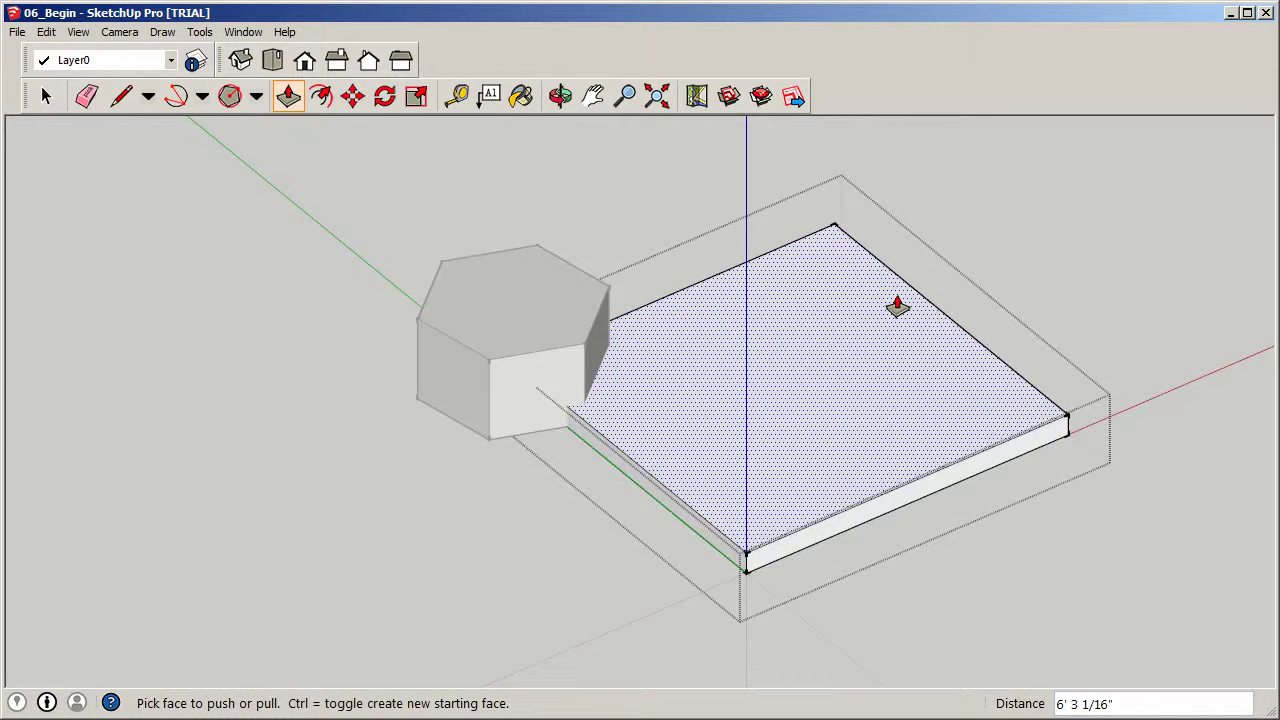
pyautogui.write("20'")
pyautogui.press('Return')
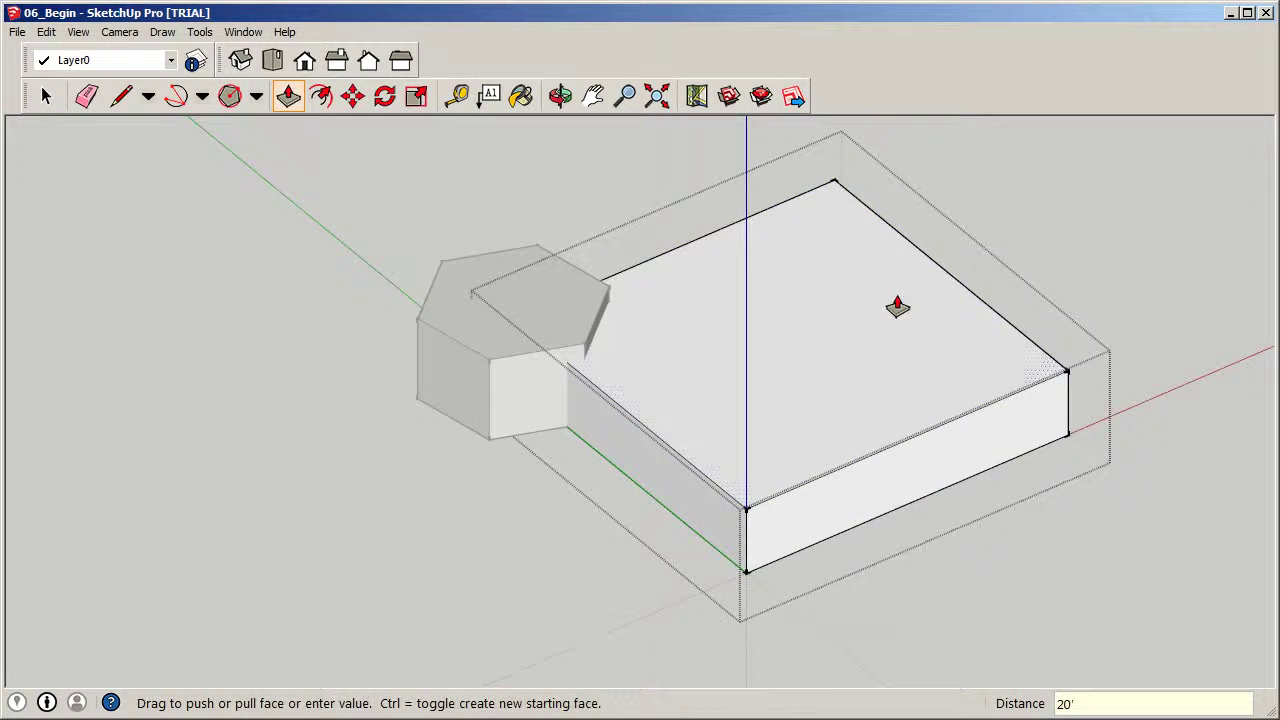
pyautogui.click(46, 96)
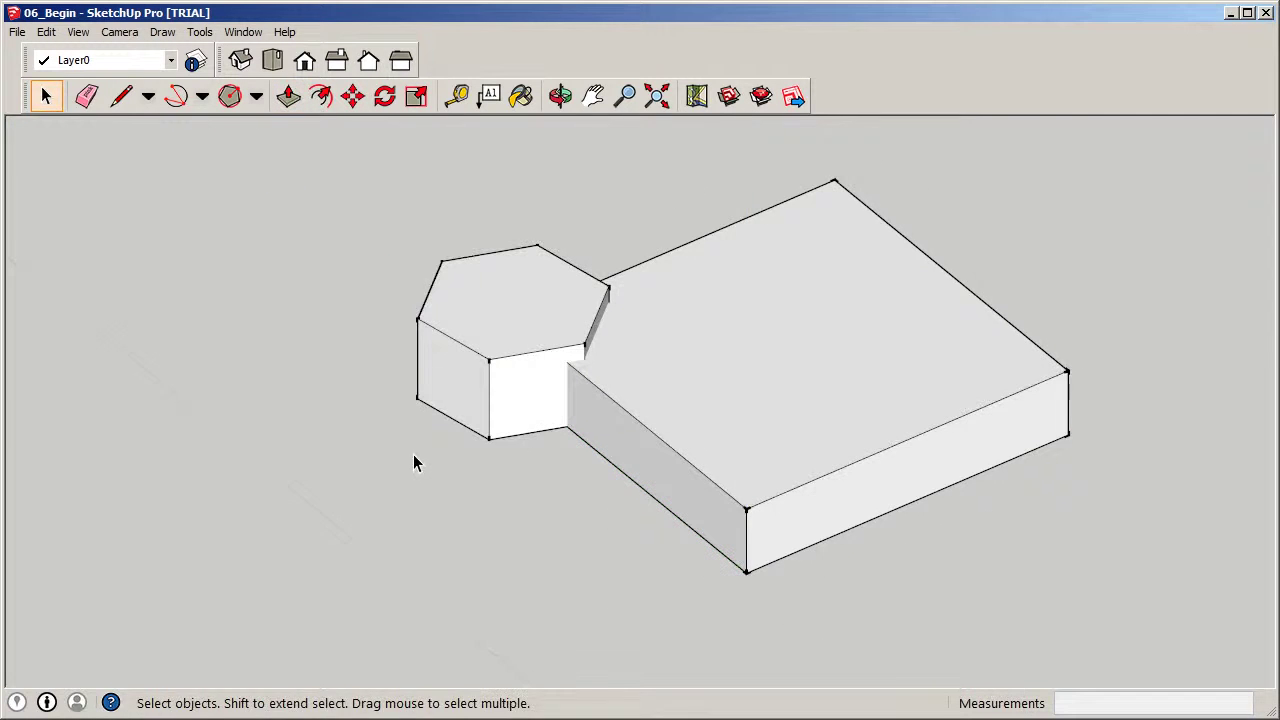
pyautogui.moveTo(389, 457); pyautogui.dragTo(389, 426, button='middle')
# Orbit and zoom around the junction of the hexagon and the square block.
pyautogui.scroll(2, 619, 285)
pyautogui.scroll(2, 619, 285)
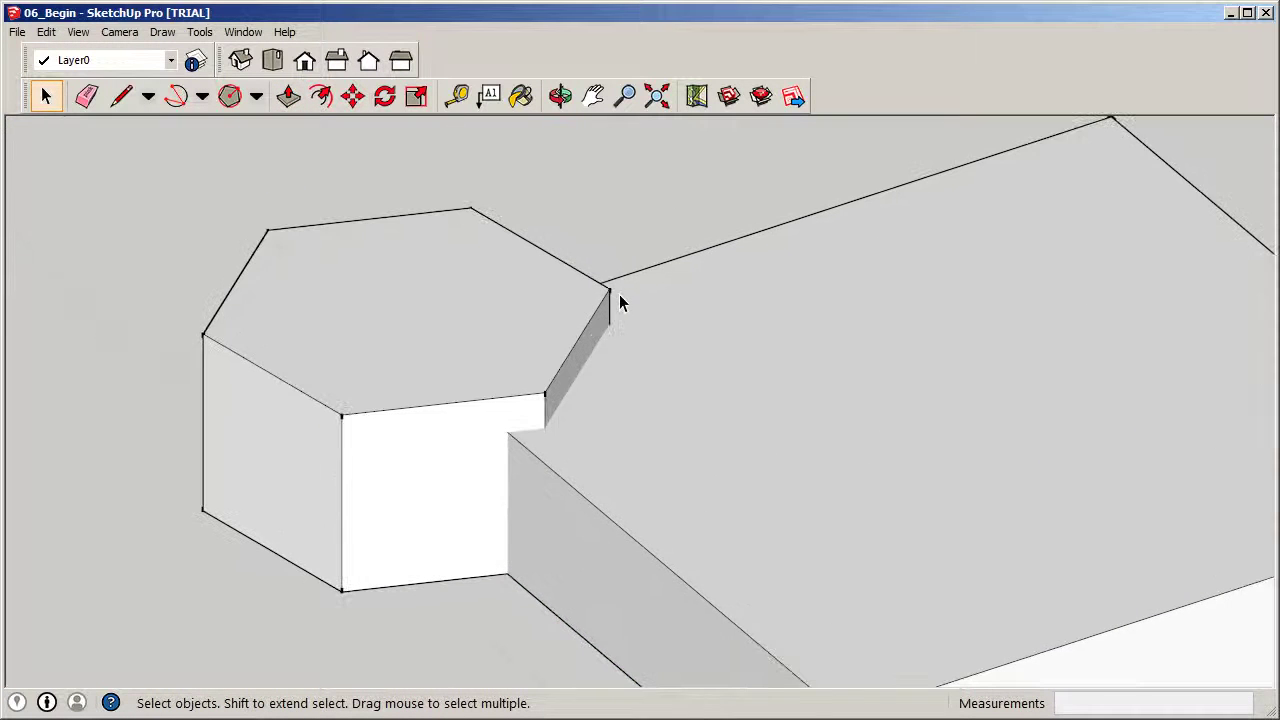
pyautogui.scroll(-2, 535, 322)
pyautogui.scroll(1, 535, 322)
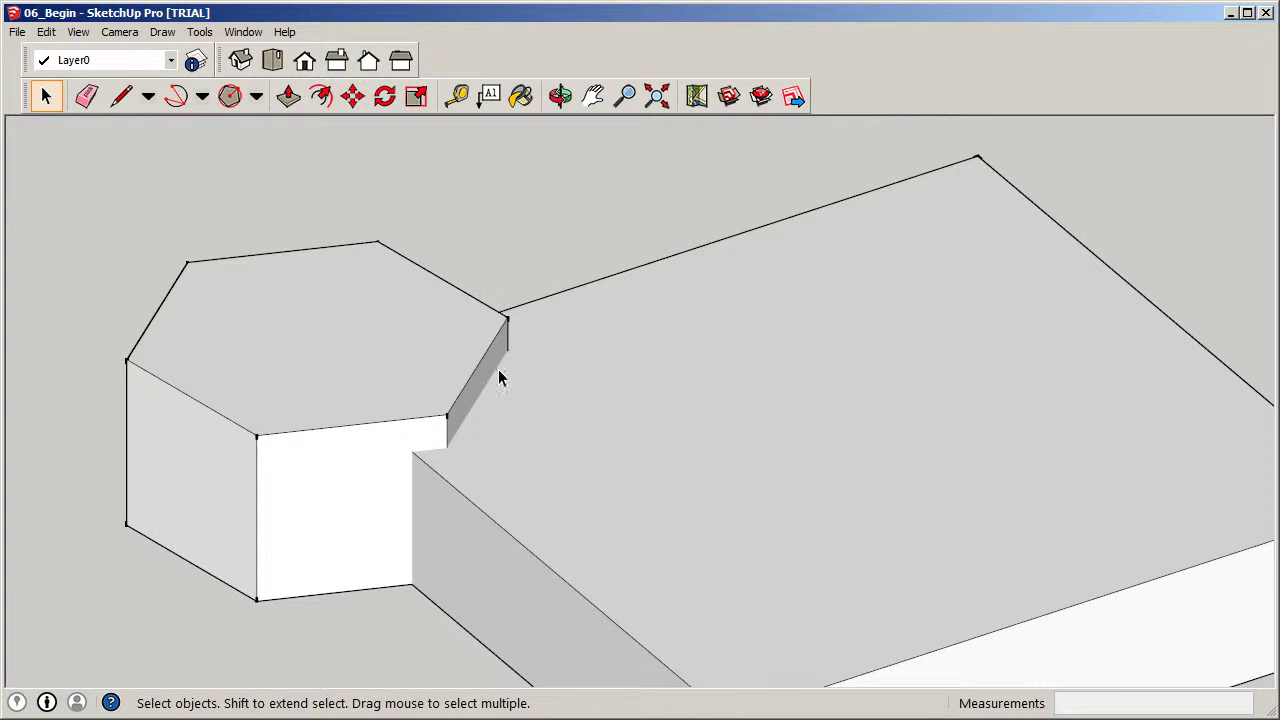
pyautogui.moveTo(500, 362); pyautogui.dragTo(554, 389, button='middle')
pyautogui.moveTo(829, 391); pyautogui.dragTo(614, 329, button='middle')
pyautogui.scroll(5, 700, 330)
pyautogui.scroll(2, 844, 341)
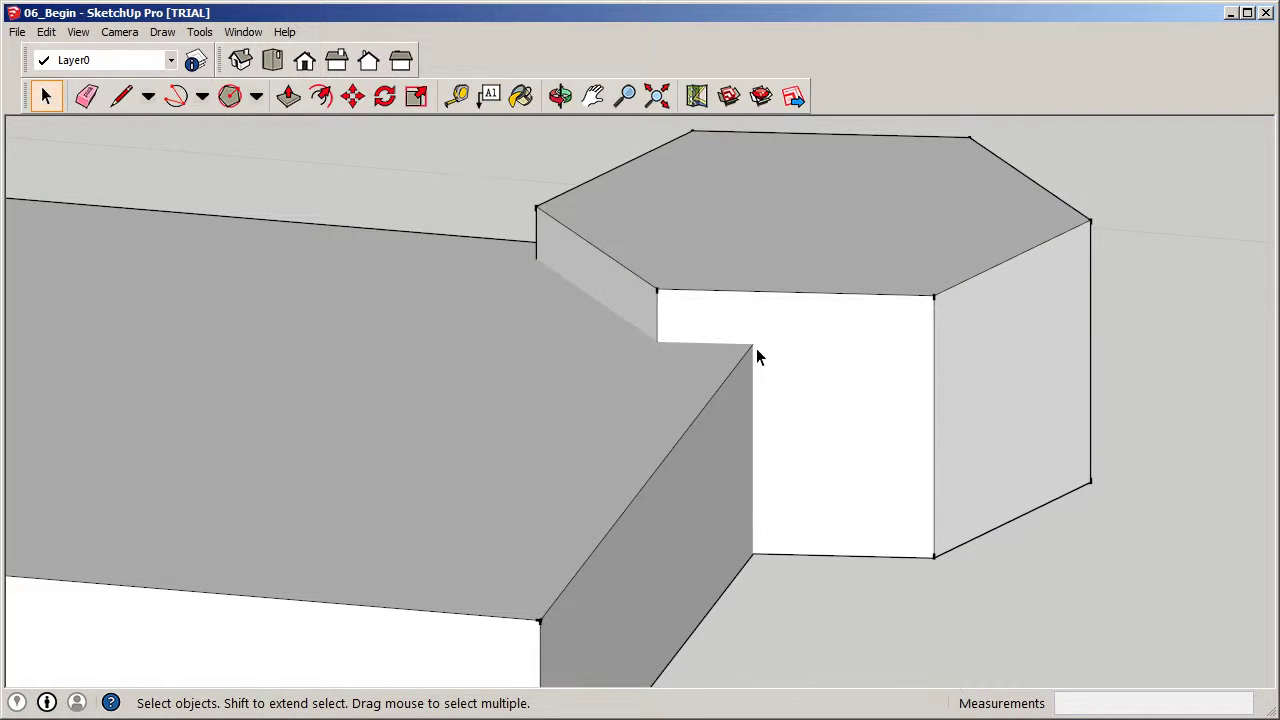
# Select the hexagon group, then the block group, and clear the selection.
pyautogui.click(797, 323)
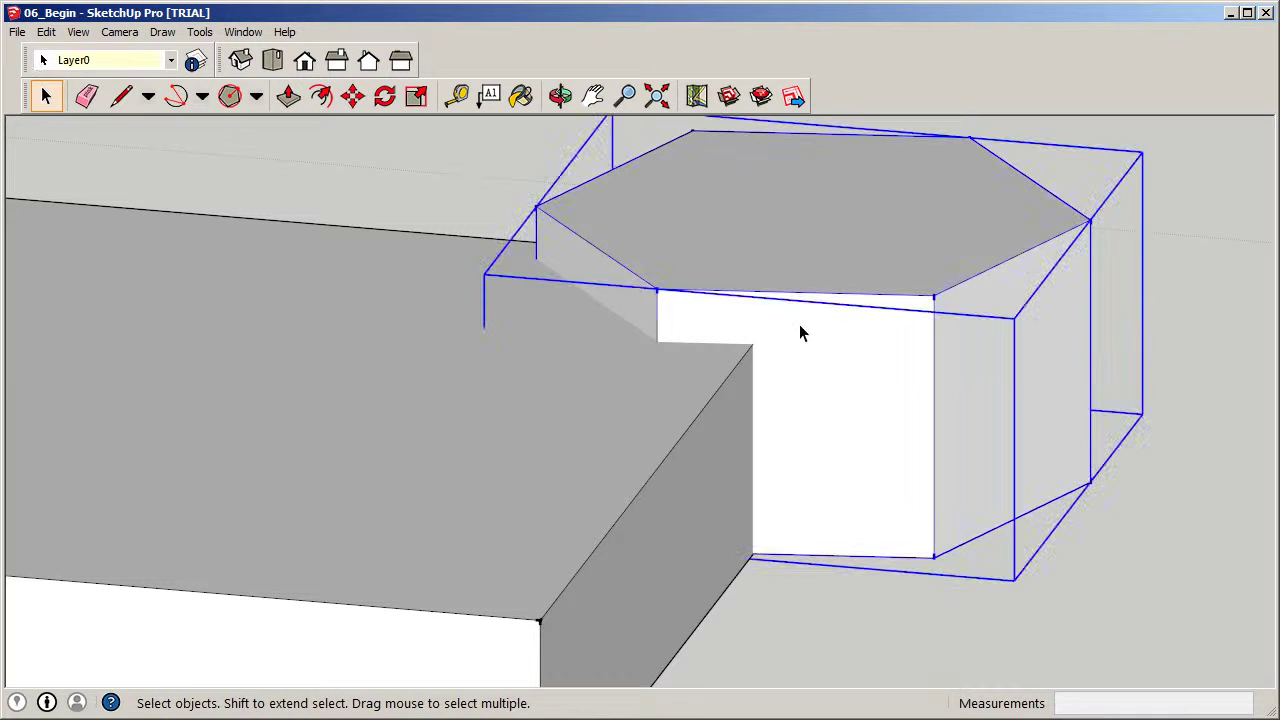
pyautogui.click(737, 449)
pyautogui.scroll(-1, 716, 385)
pyautogui.click(790, 605)
pyautogui.scroll(2, 760, 535)
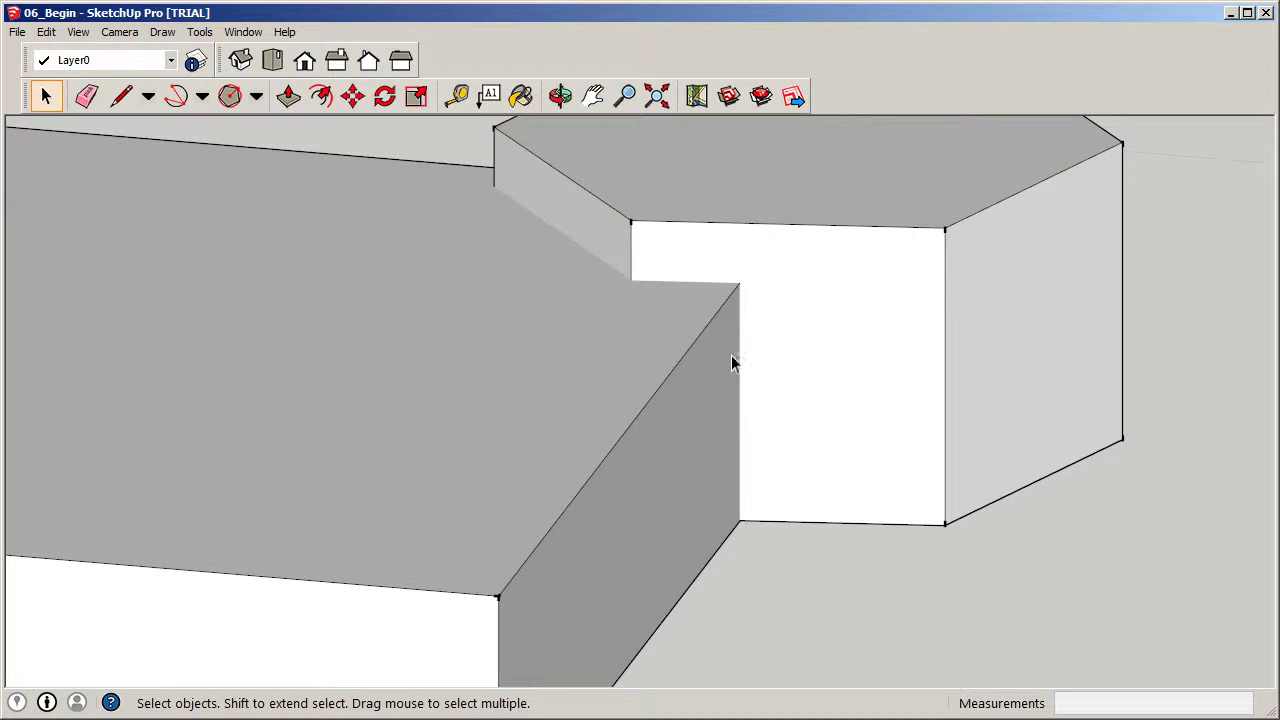
pyautogui.scroll(-3, 820, 360)
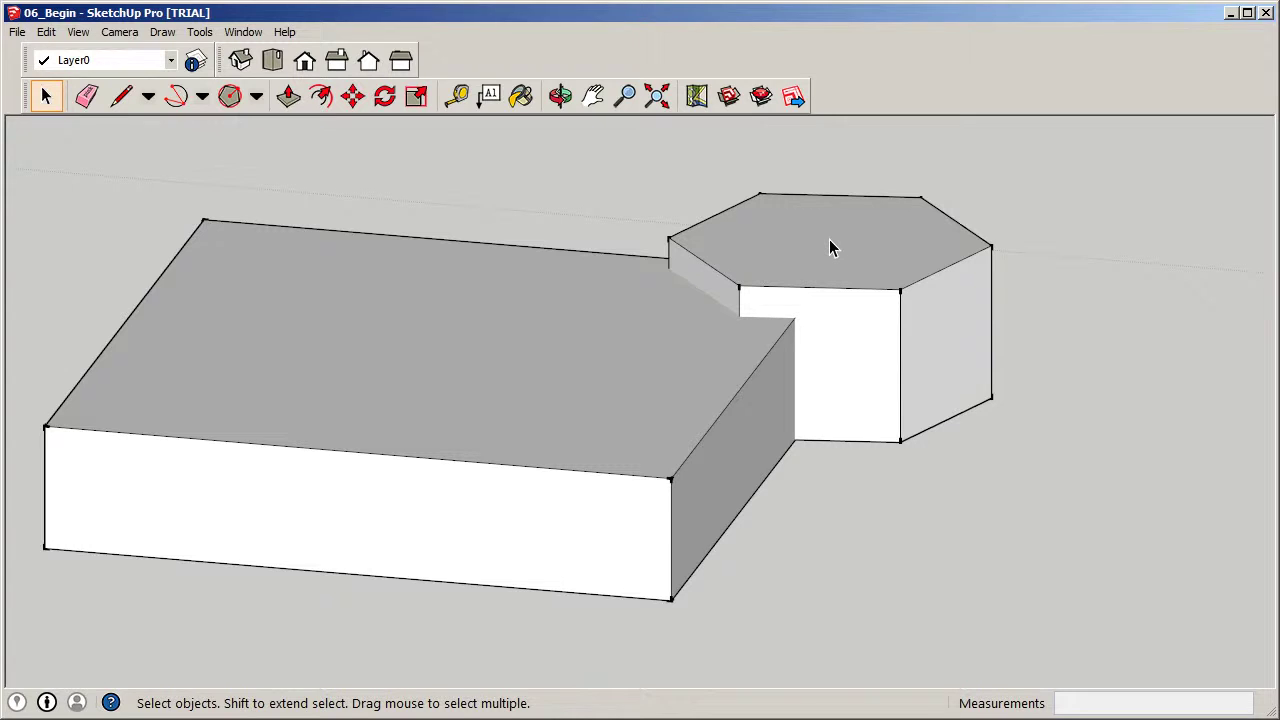
pyautogui.click(80, 33)
# Switch faces to X-ray and zoom in on the hexagon inside the block.
pyautogui.moveTo(120, 249)
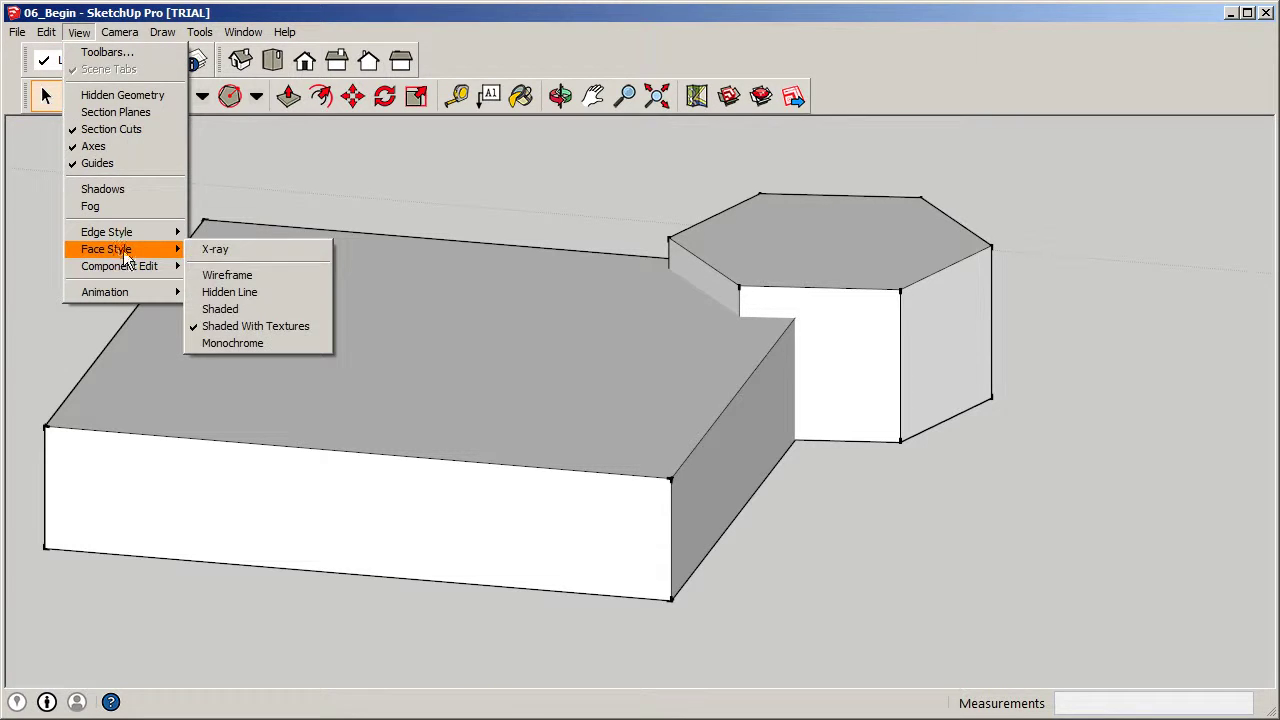
pyautogui.click(215, 249)
pyautogui.moveTo(951, 503); pyautogui.dragTo(1023, 431, button='middle')
pyautogui.scroll(5, 634, 303)
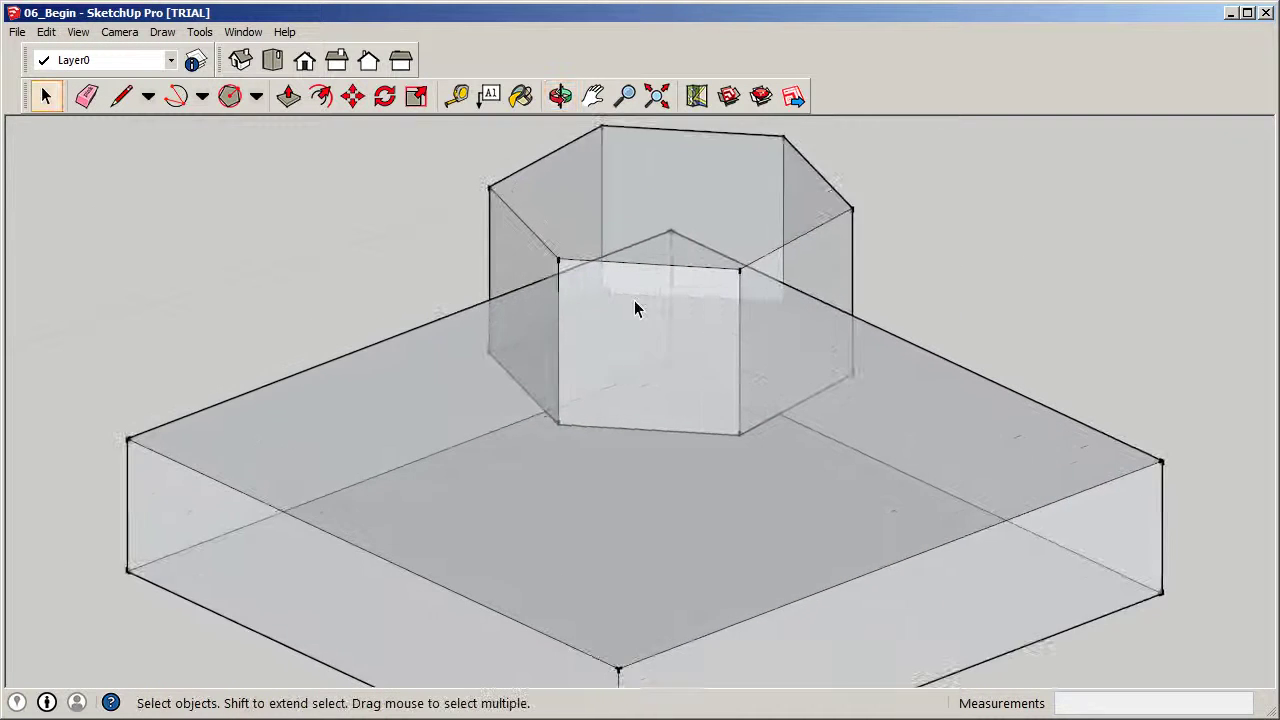
pyautogui.scroll(3, 529, 280)
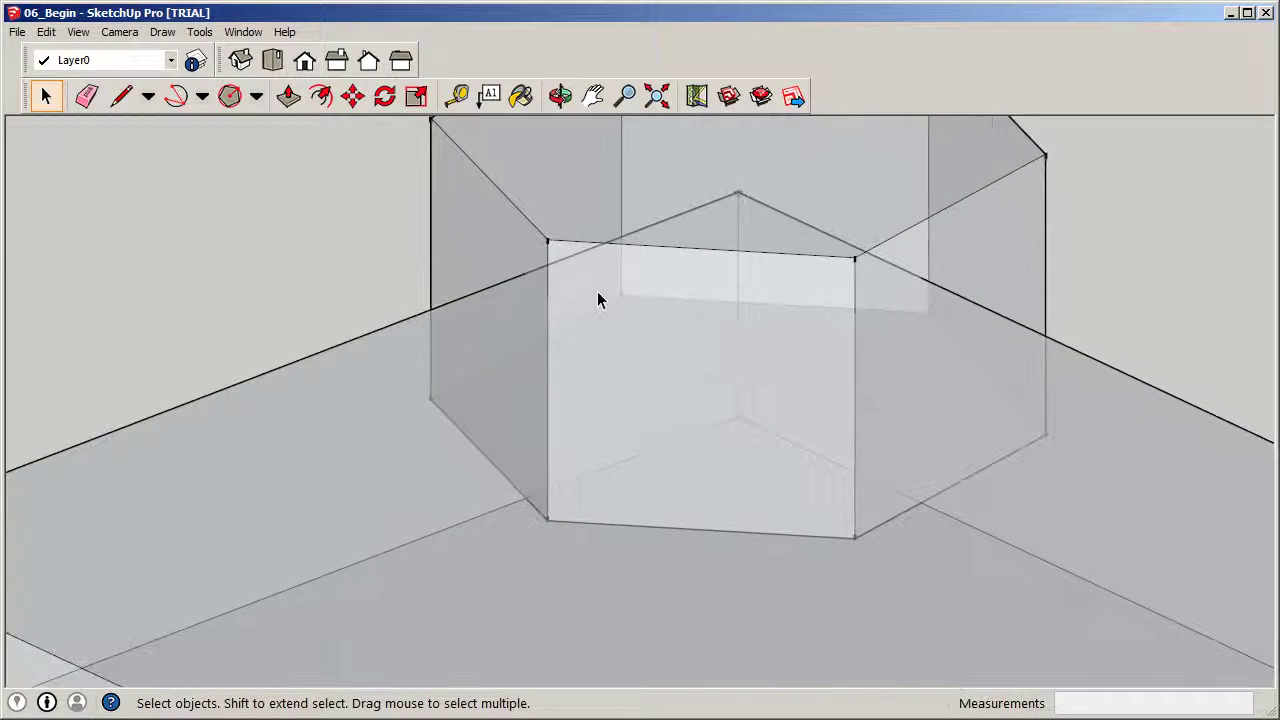
pyautogui.scroll(2, 527, 297)
pyautogui.scroll(-1, 540, 258)
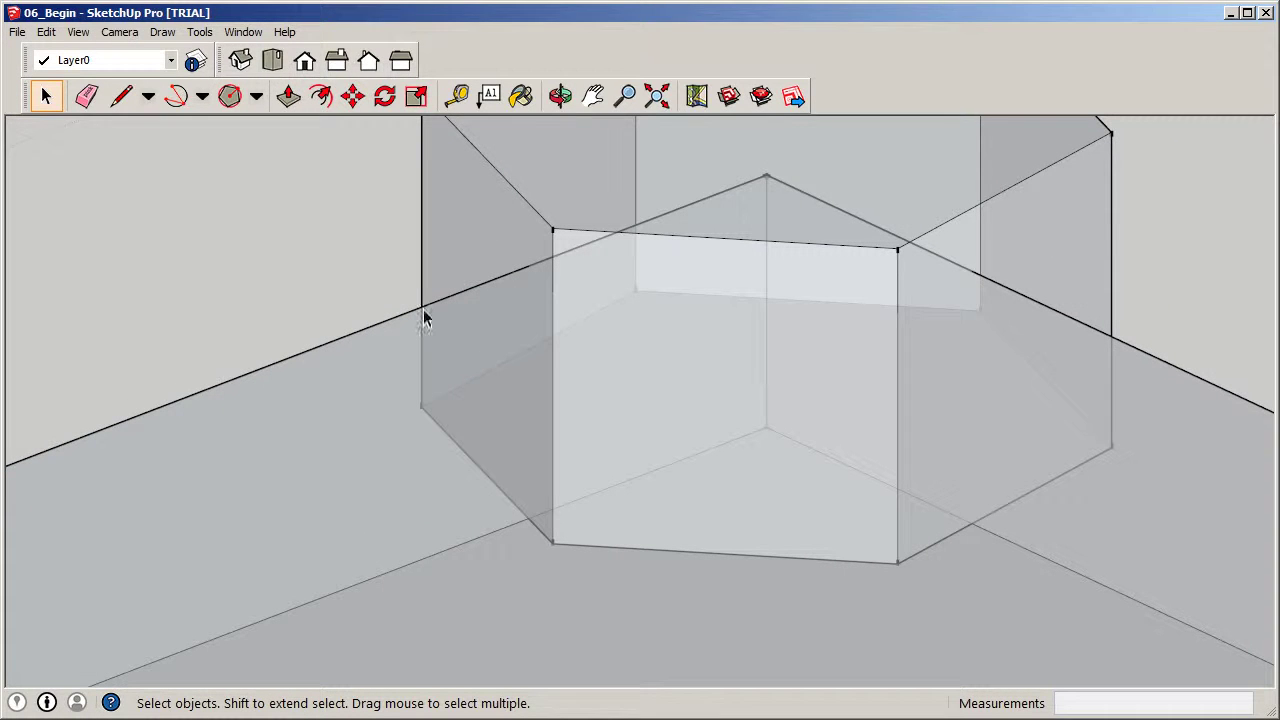
pyautogui.moveTo(263, 366); pyautogui.dragTo(317, 331, button='middle')
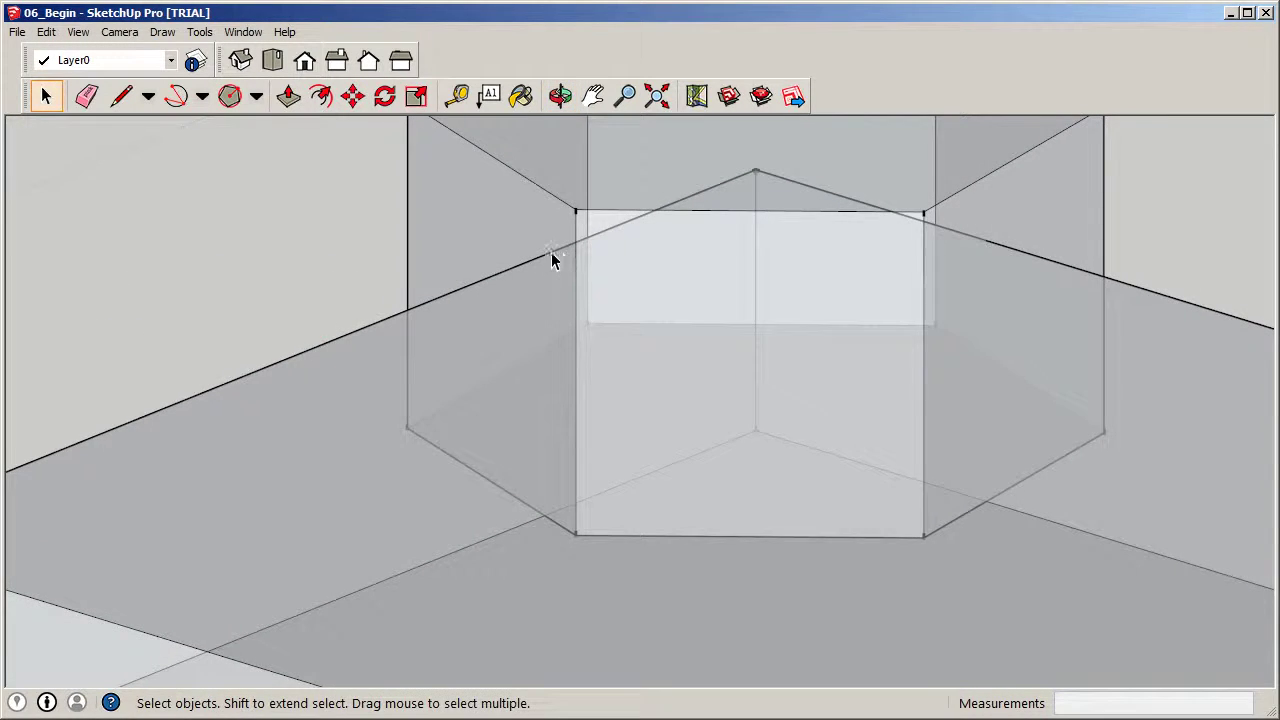
pyautogui.scroll(3, 553, 257)
pyautogui.scroll(-1, 551, 256)
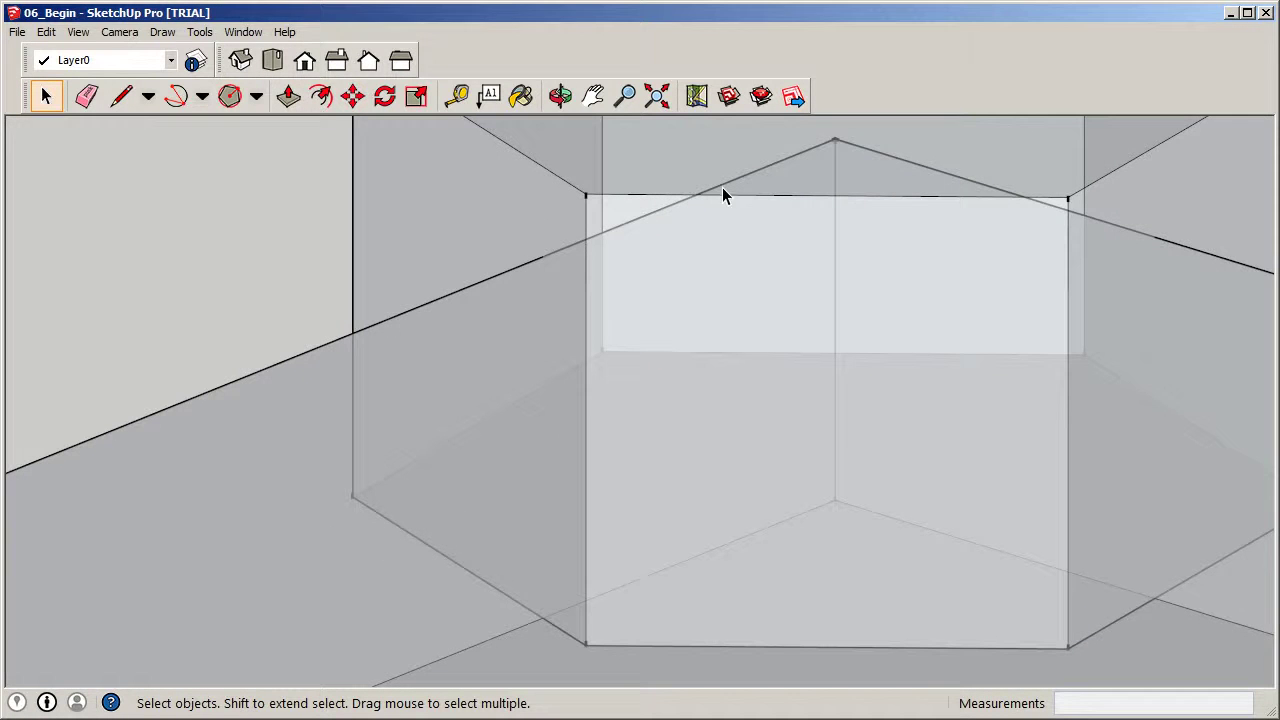
pyautogui.scroll(-2, 420, 406)
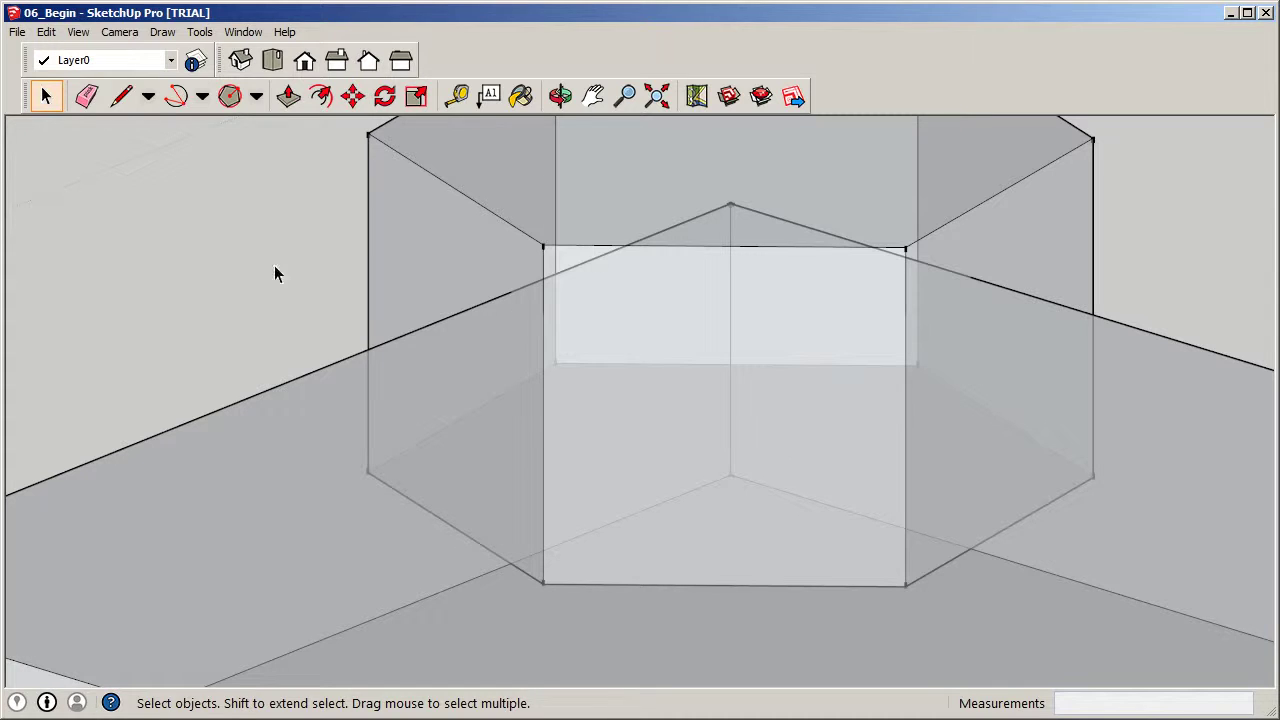
pyautogui.click(117, 98)
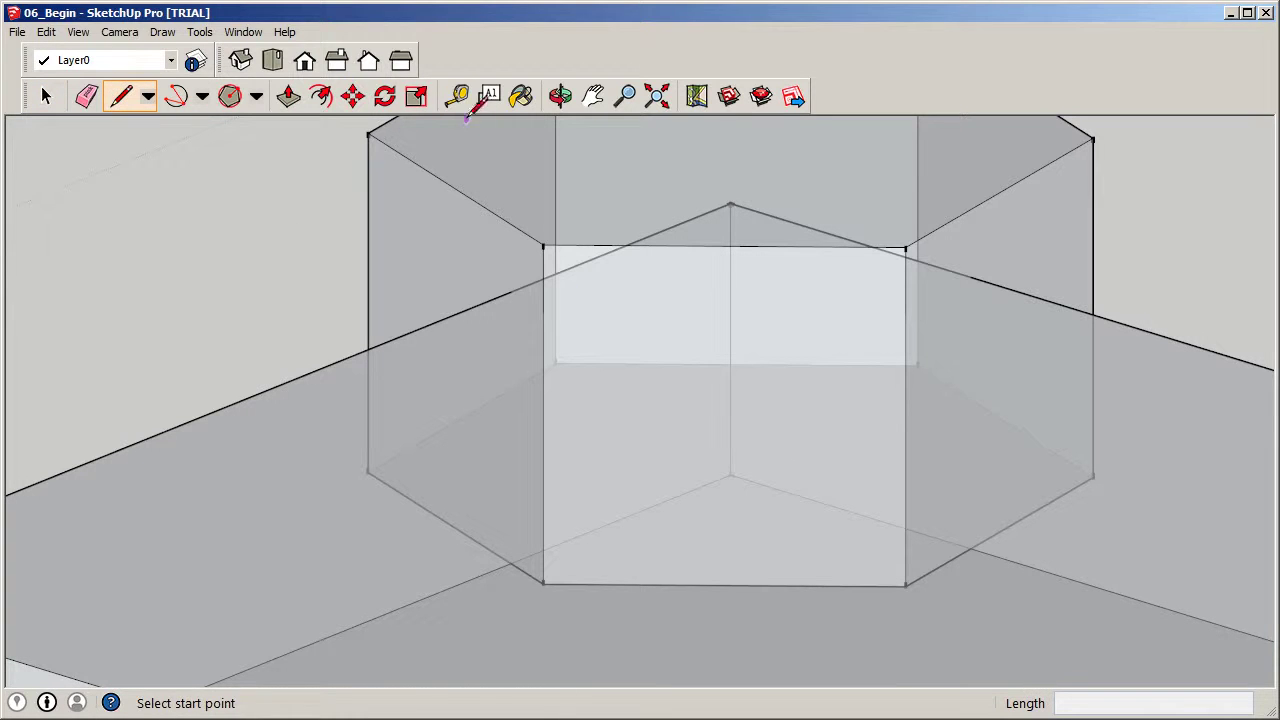
pyautogui.press('t')
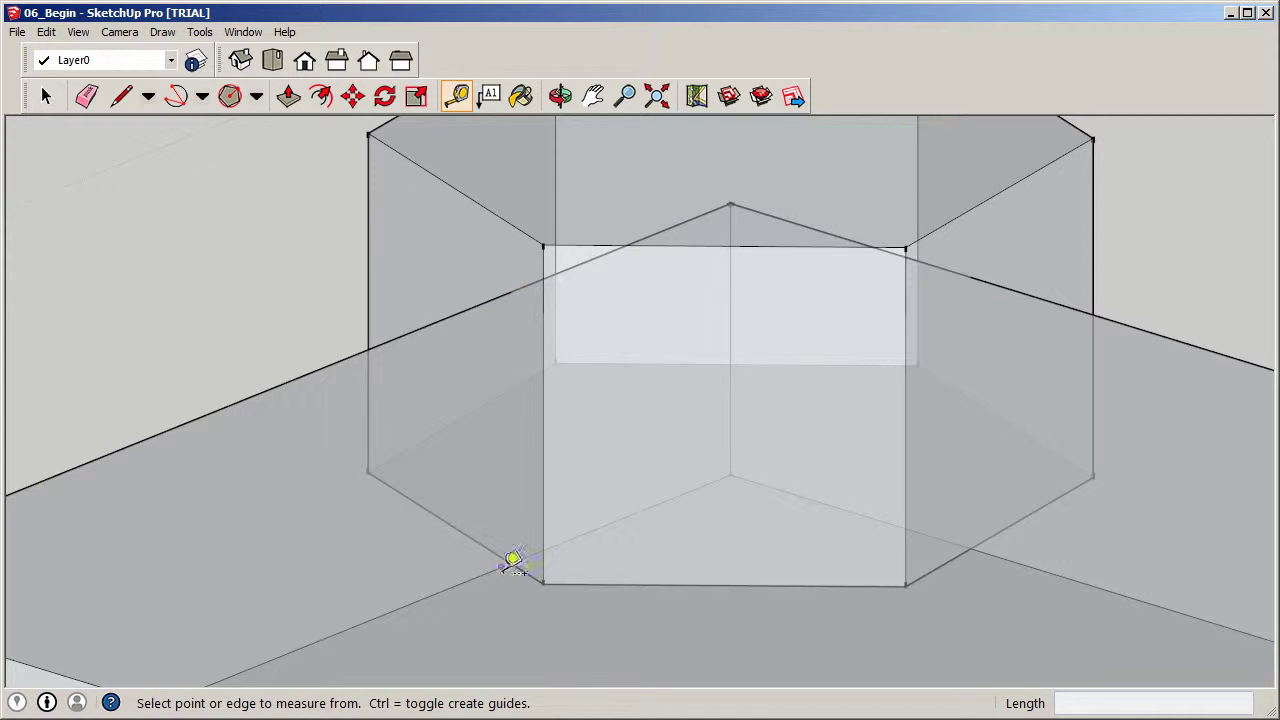
pyautogui.scroll(-2, 500, 510)
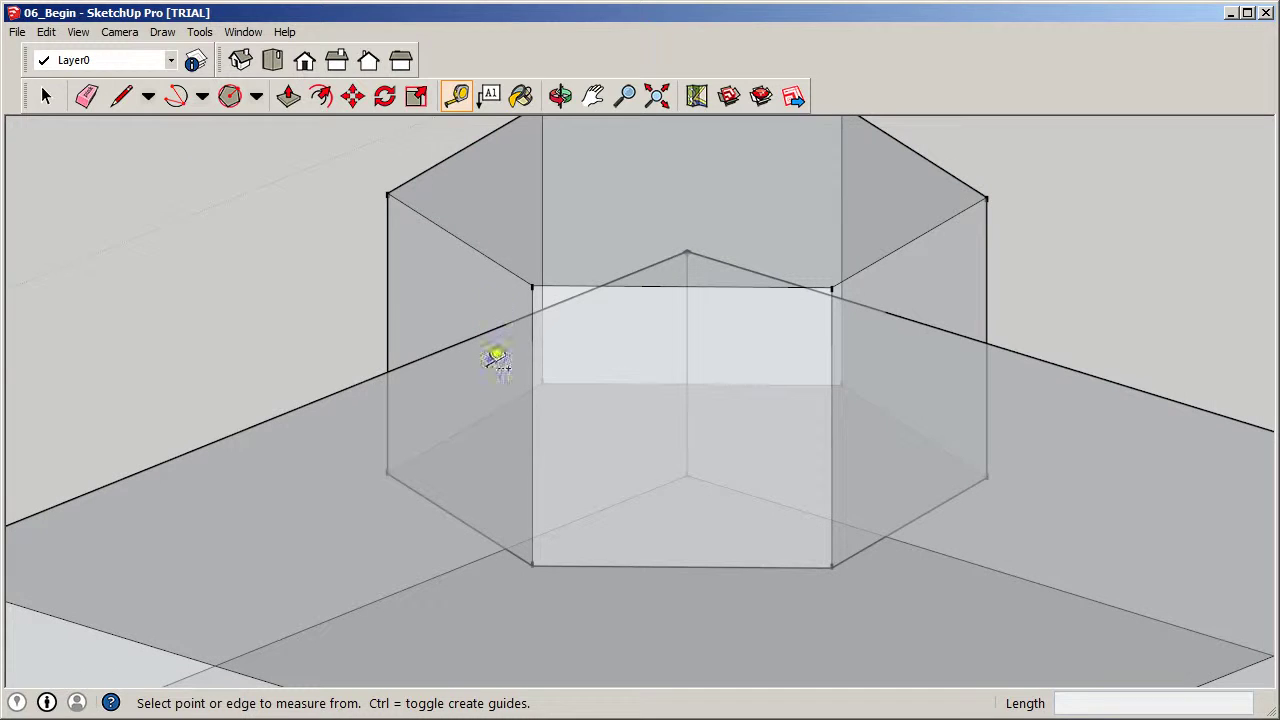
pyautogui.click(44, 100)
pyautogui.click(44, 103)
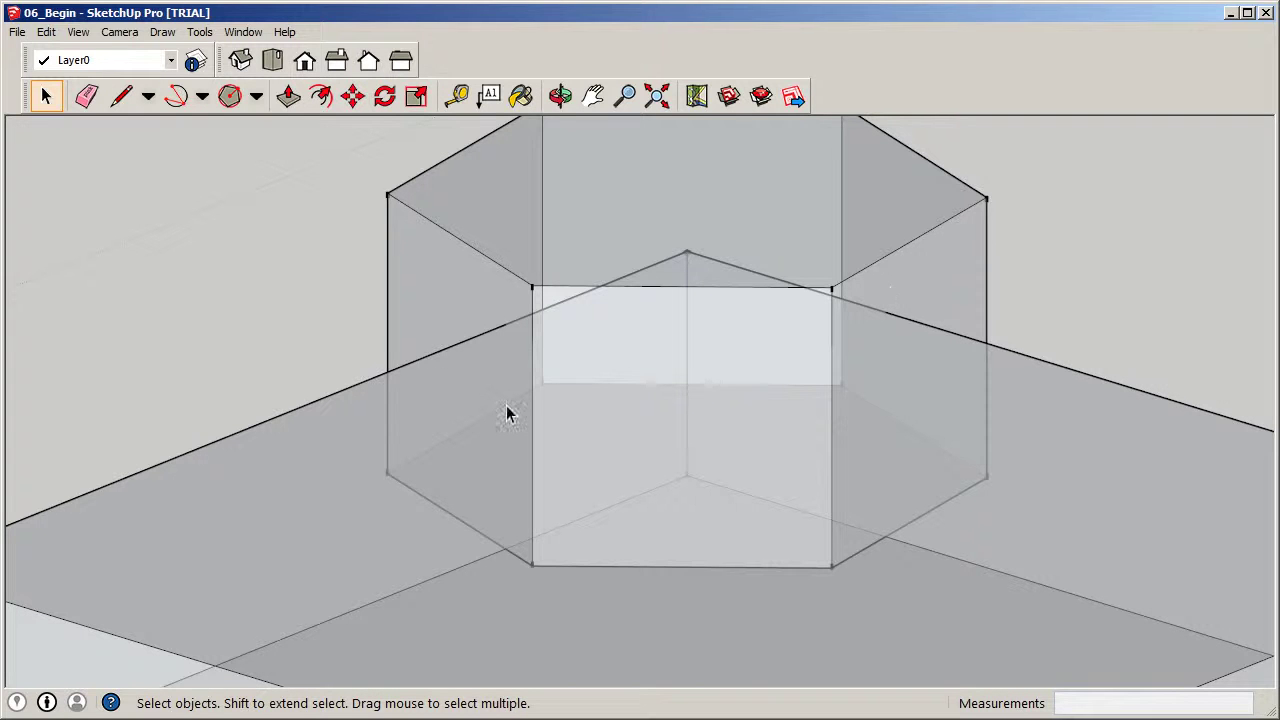
# Select the square block group and apply Intersect Faces With Model.
pyautogui.scroll(-5, 491, 386)
pyautogui.moveTo(594, 400); pyautogui.dragTo(473, 414, button='middle')
pyautogui.scroll(-2, 530, 352)
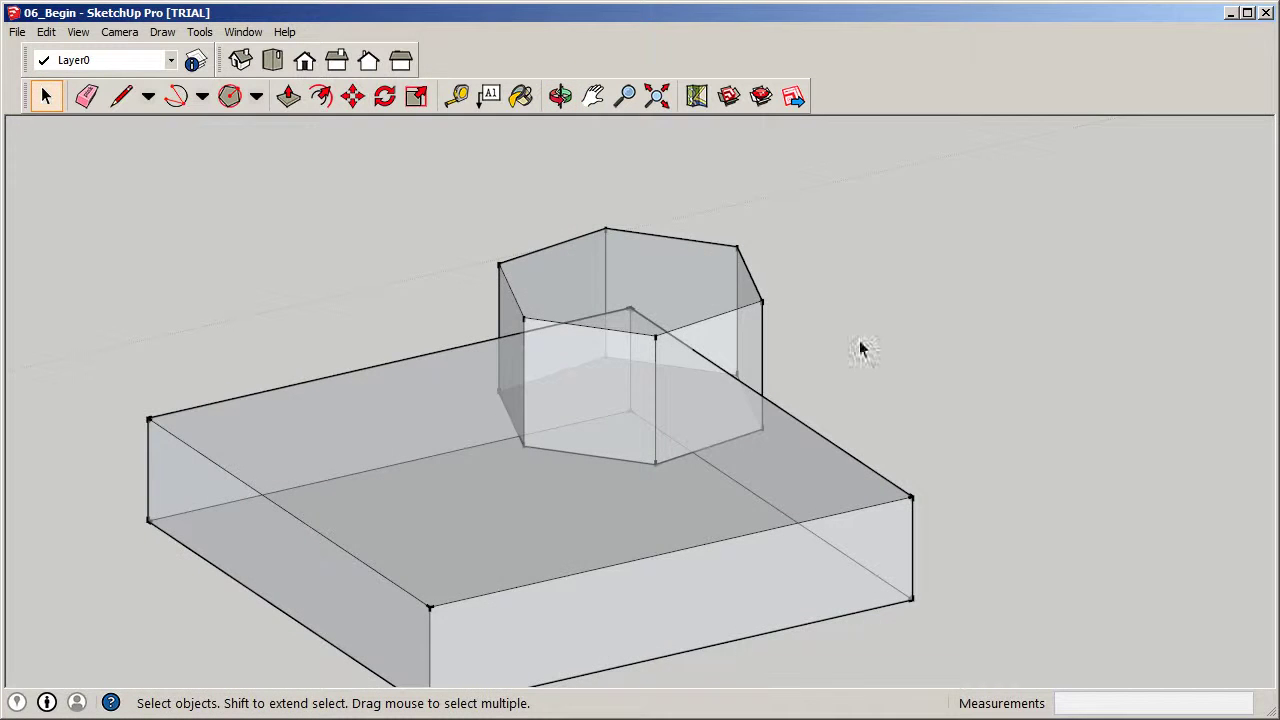
pyautogui.scroll(-1, 1000, 357)
pyautogui.scroll(3, 749, 366)
pyautogui.click(830, 425)
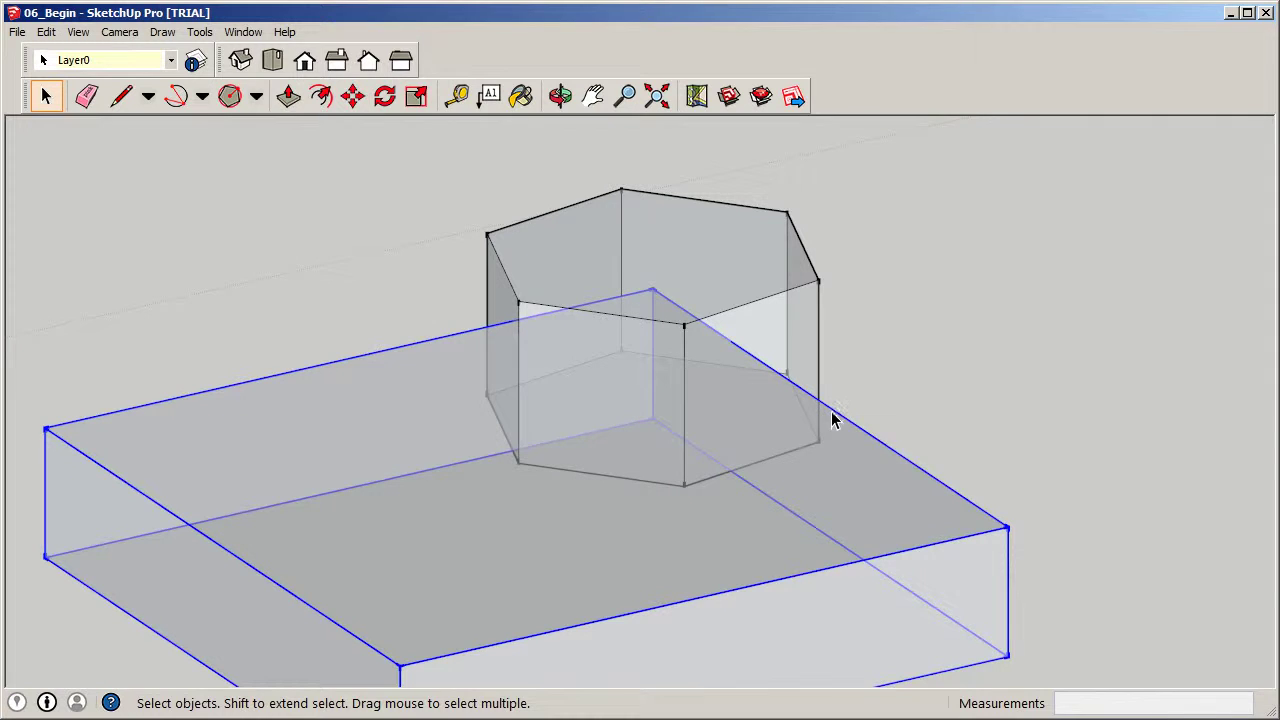
pyautogui.rightClick(833, 420)
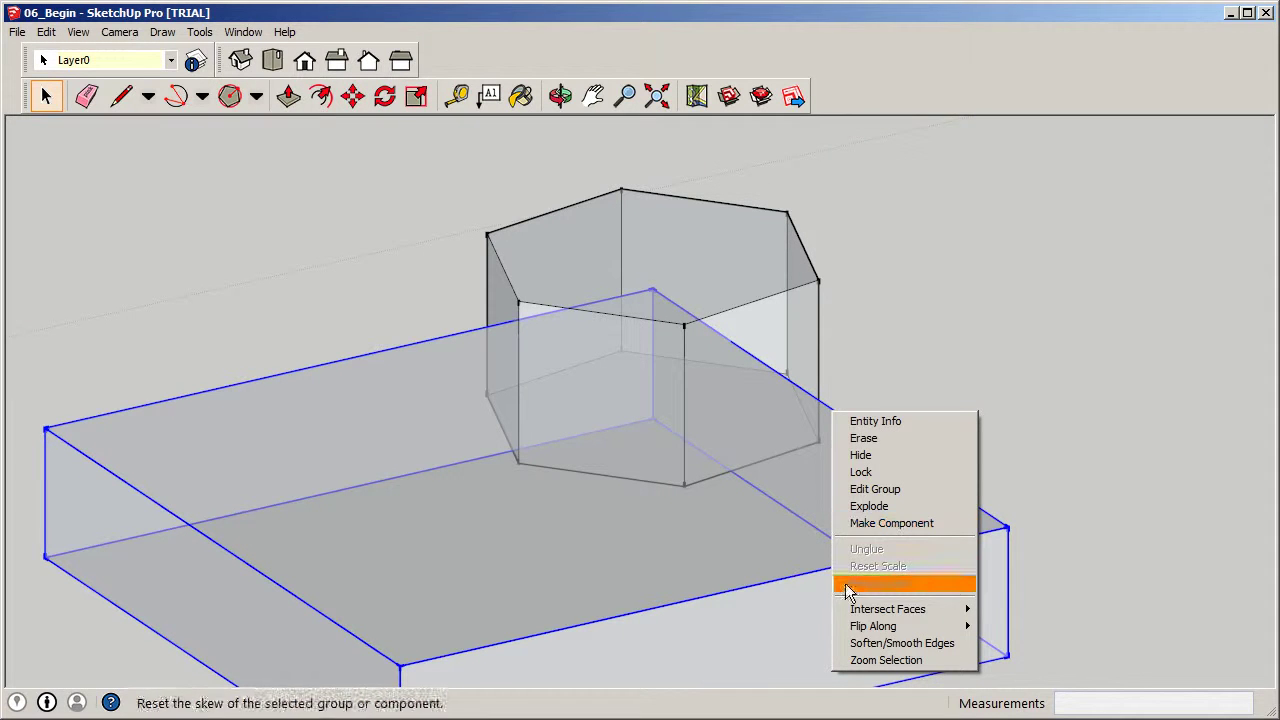
pyautogui.moveTo(855, 612)
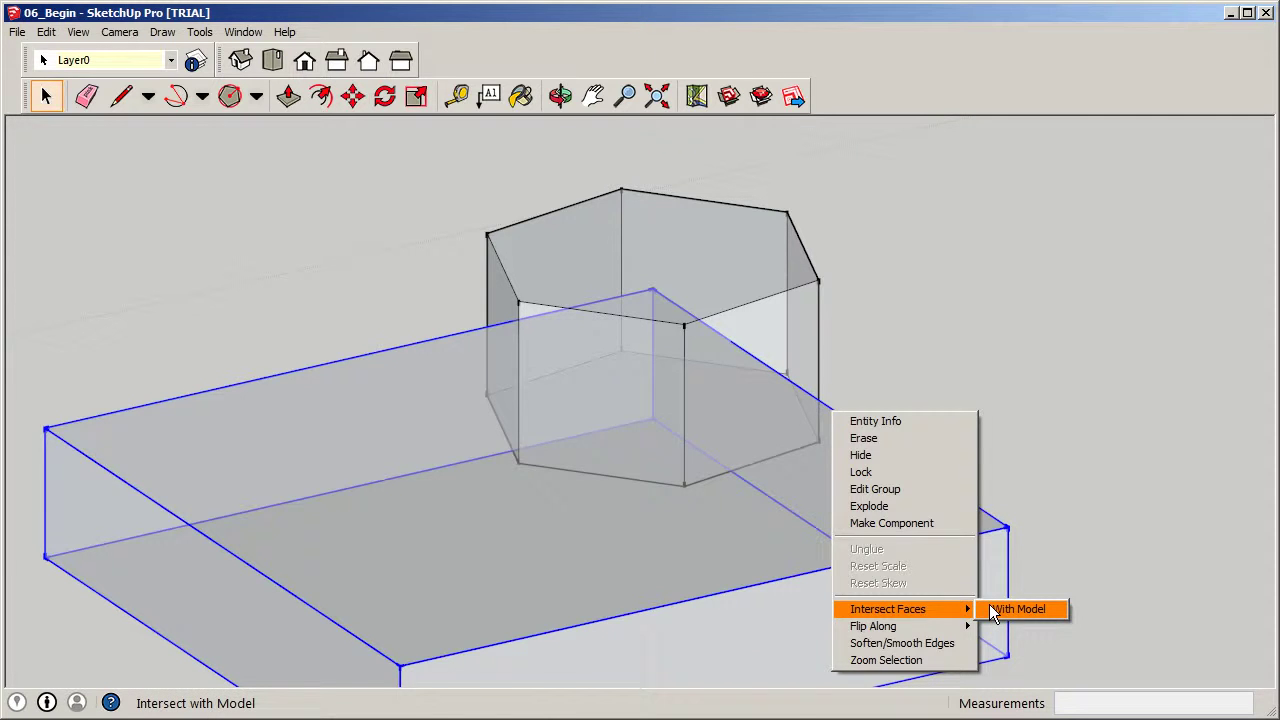
pyautogui.click(990, 607)
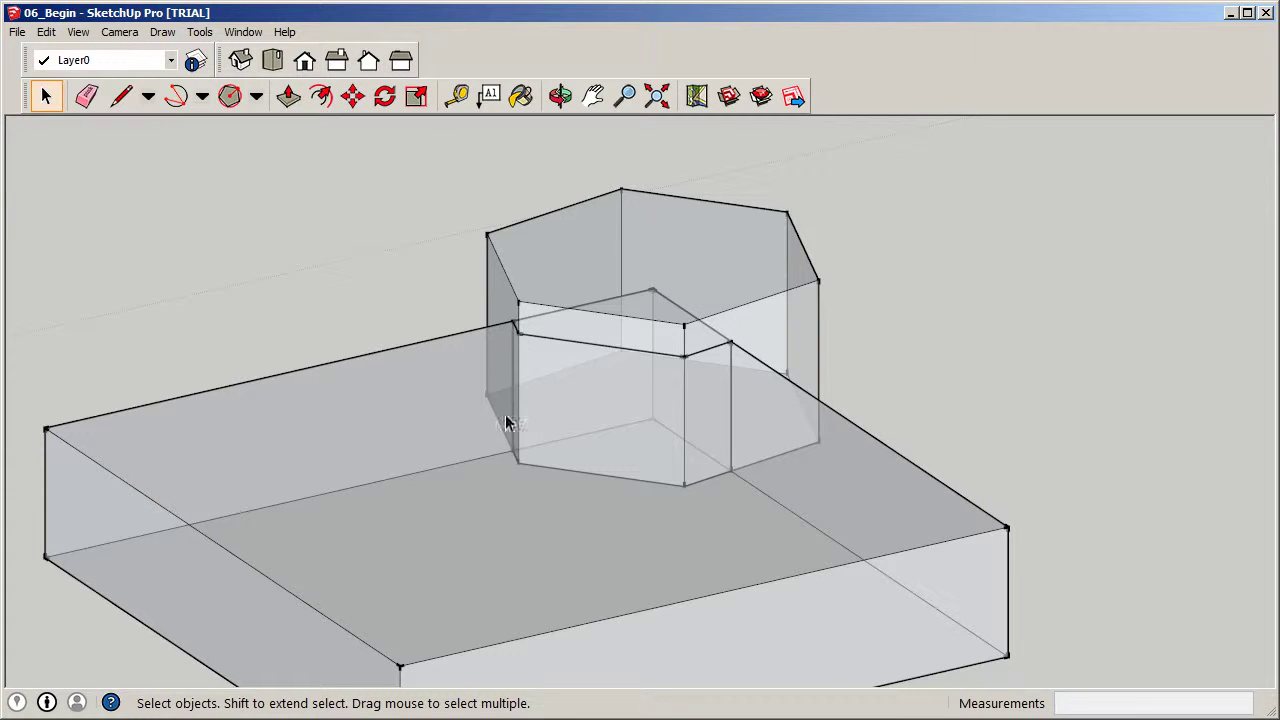
pyautogui.moveTo(752, 345); pyautogui.dragTo(997, 391, button='middle')
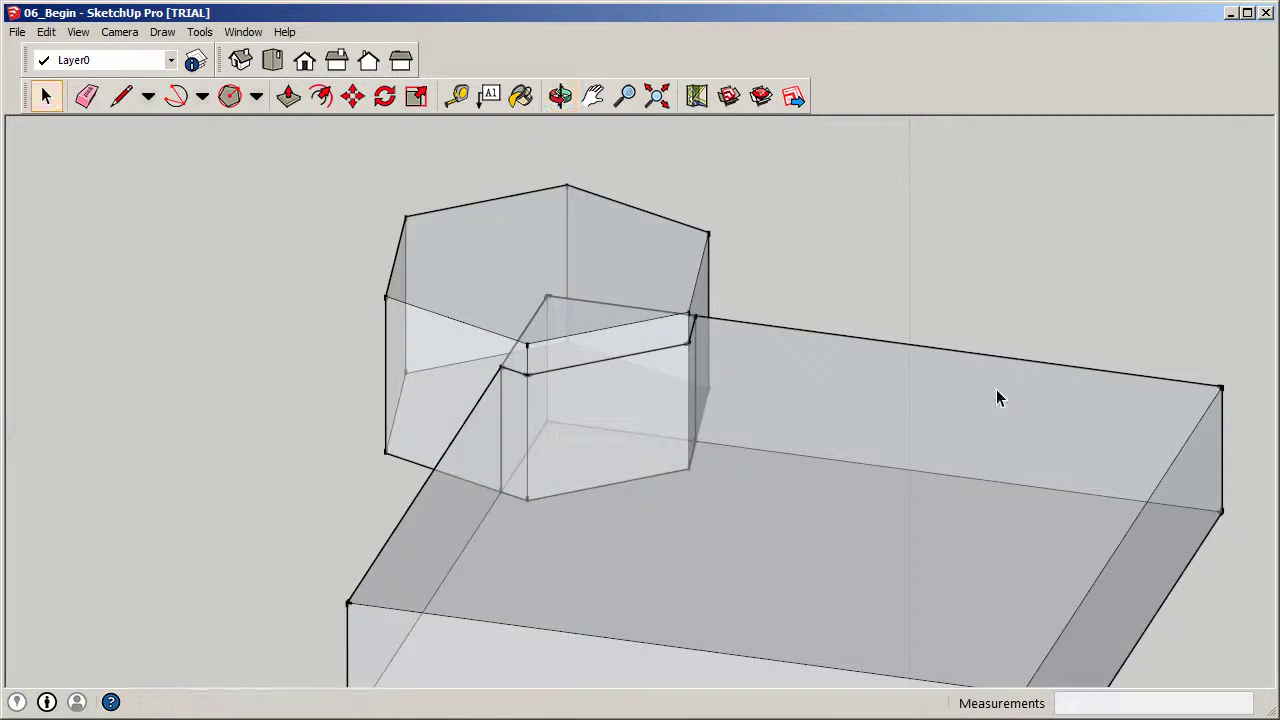
pyautogui.moveTo(523, 306); pyautogui.dragTo(674, 323, button='middle')
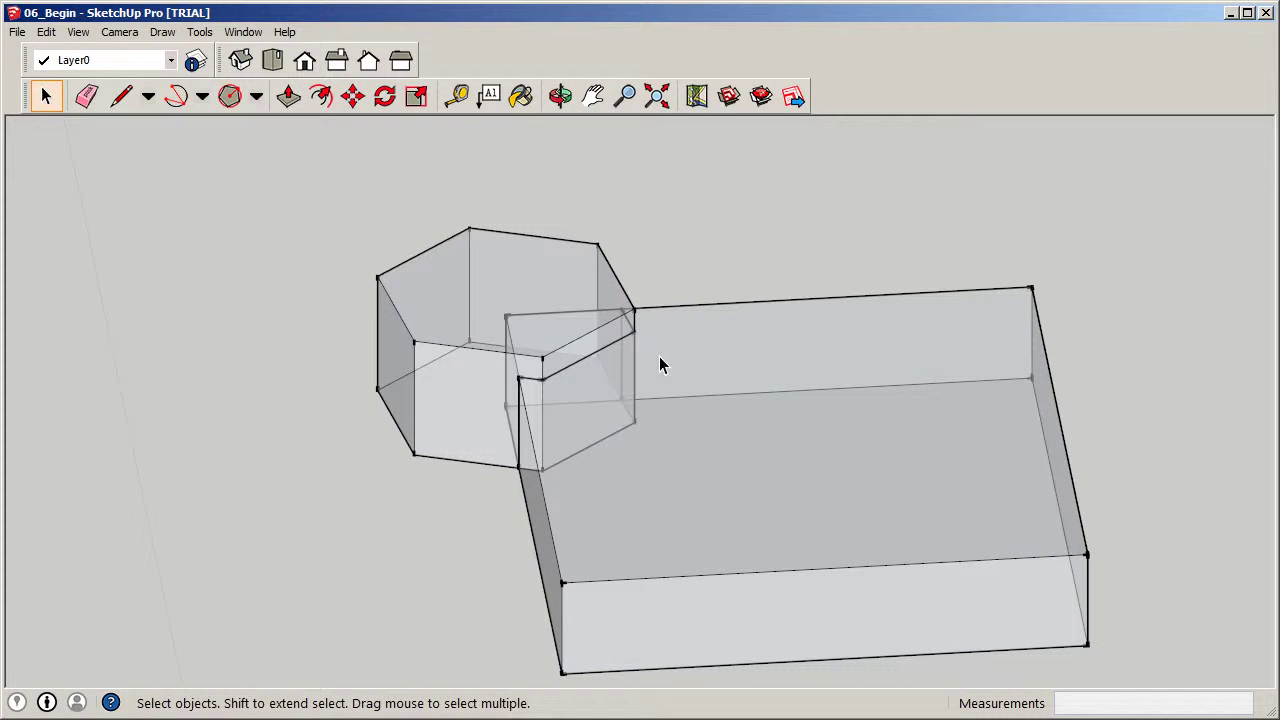
pyautogui.scroll(2, 575, 341)
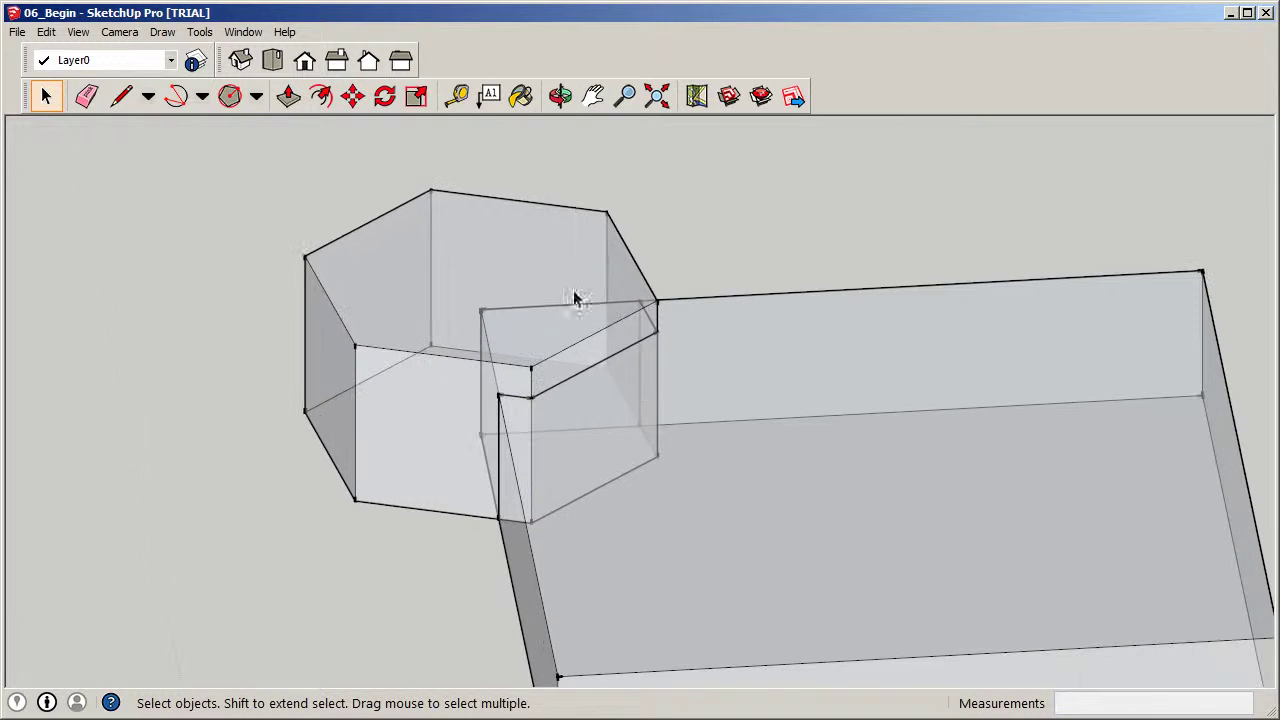
pyautogui.moveTo(703, 345); pyautogui.dragTo(305, 303, button='middle')
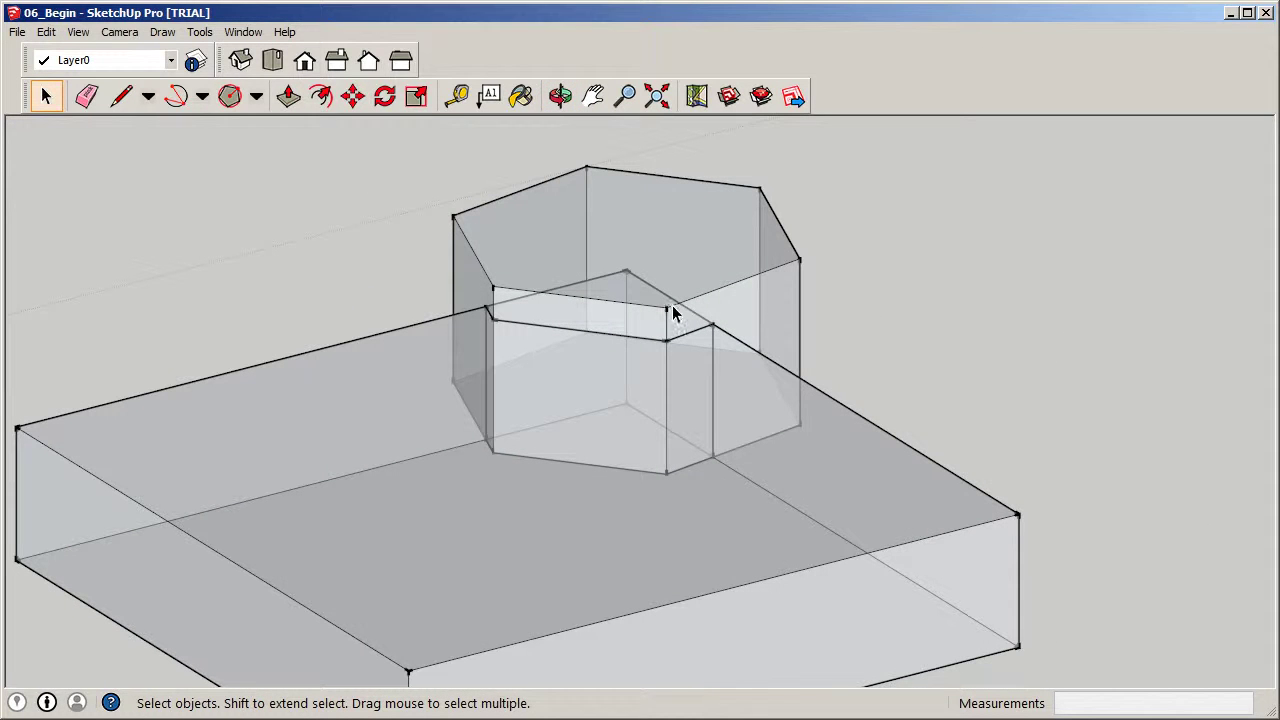
pyautogui.moveTo(583, 358); pyautogui.dragTo(494, 336, button='middle')
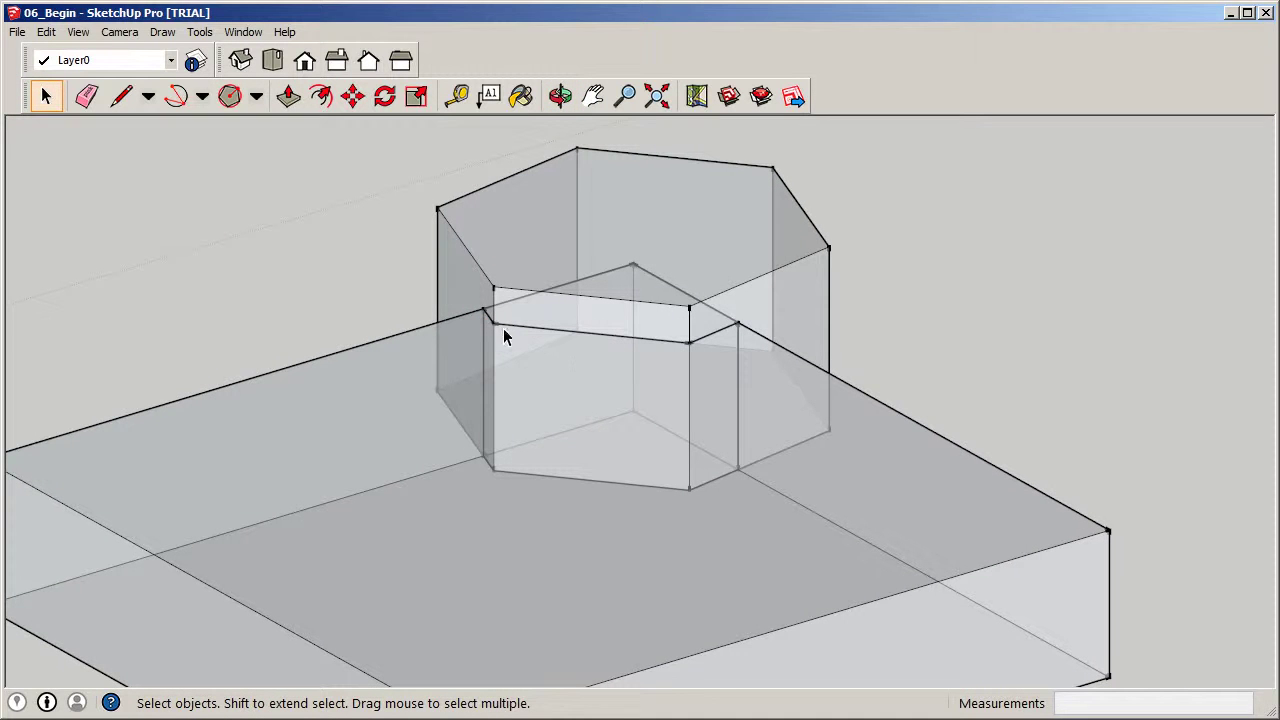
pyautogui.doubleClick(392, 347)
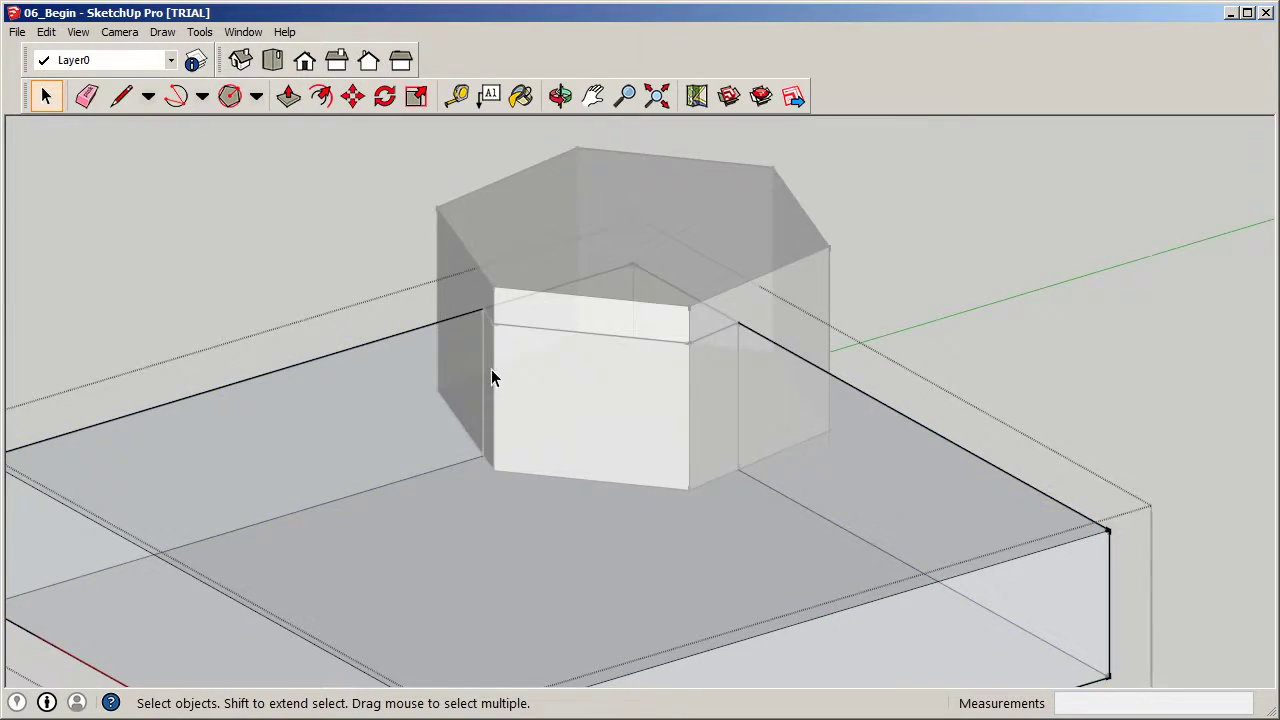
pyautogui.click(497, 372)
pyautogui.moveTo(498, 373); pyautogui.dragTo(689, 366, button='middle')
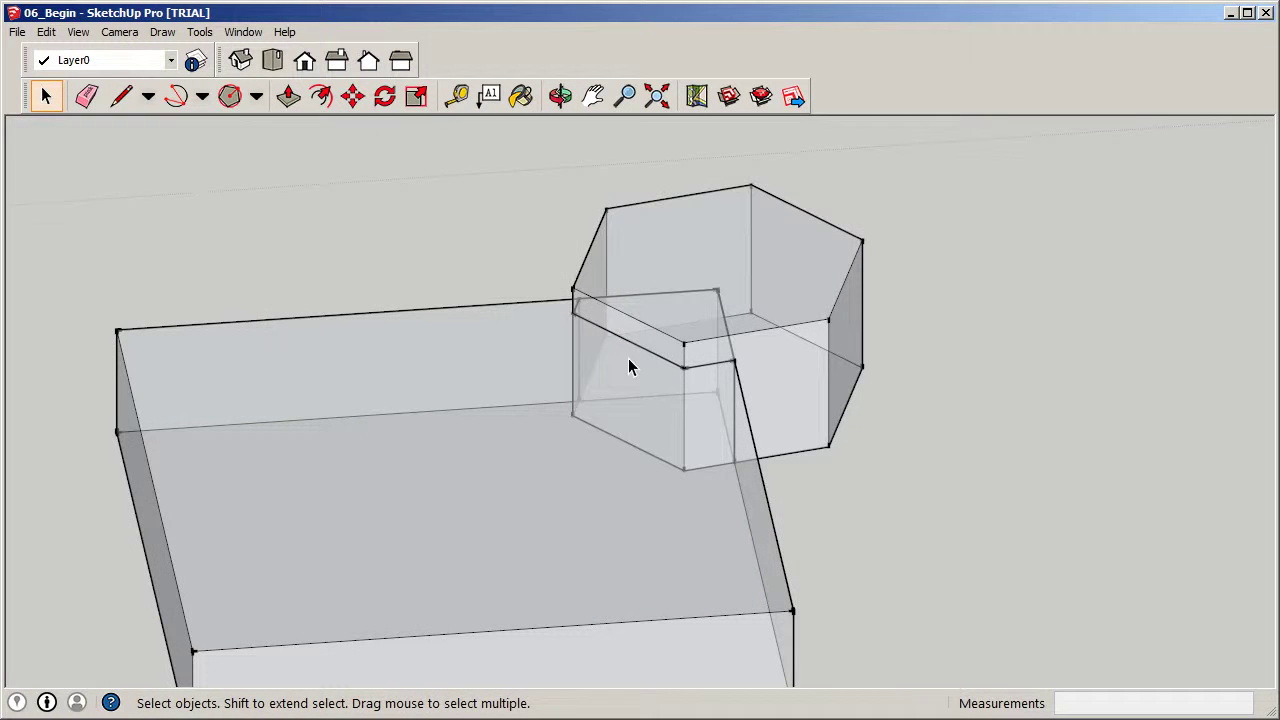
# Set the face style to Wireframe and orbit closer to the hexagon.
pyautogui.click(79, 33)
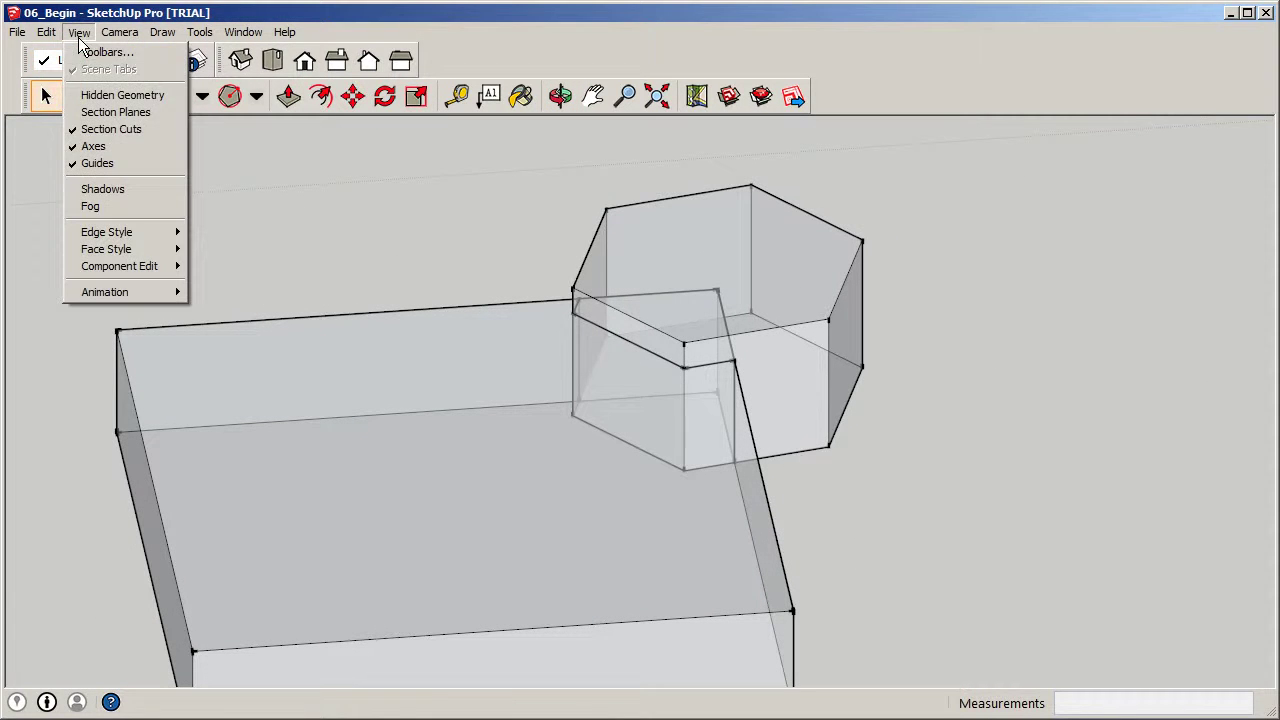
pyautogui.moveTo(130, 249)
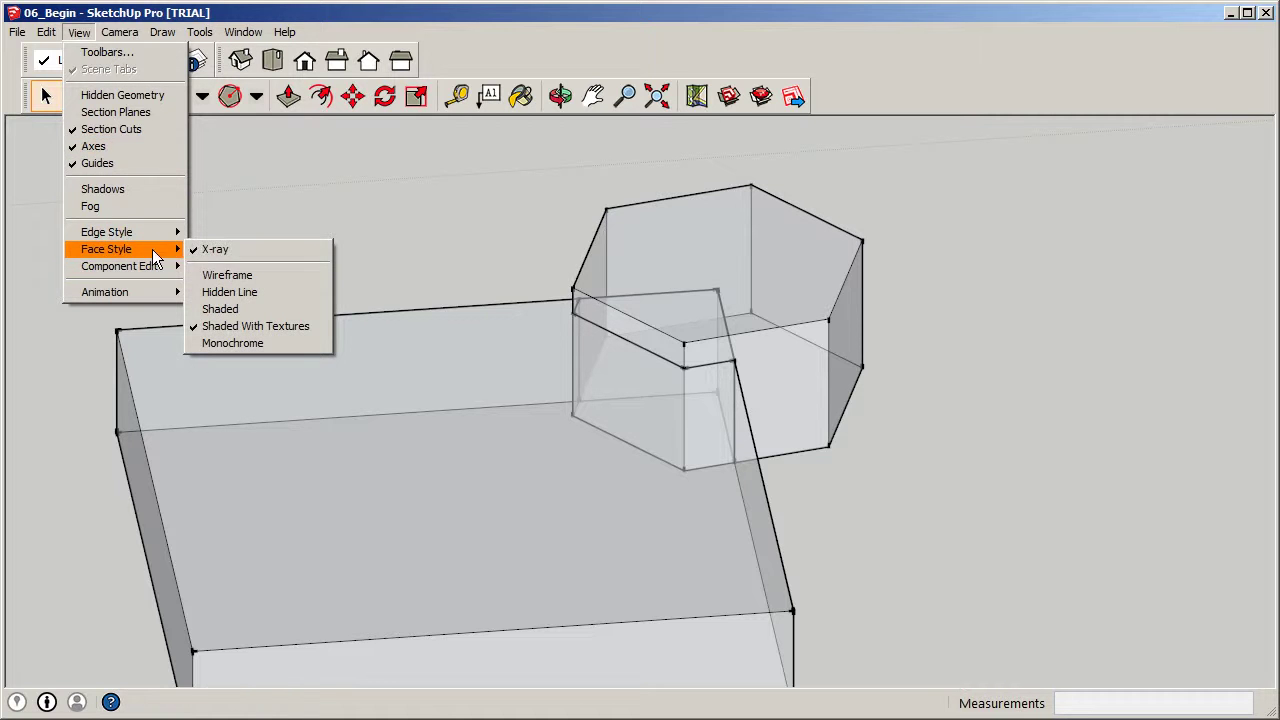
pyautogui.click(225, 275)
pyautogui.moveTo(862, 395); pyautogui.dragTo(1086, 363, button='middle')
pyautogui.scroll(3, 615, 345)
# Open the slab group for editing and select the edge crossing the hexagon.
pyautogui.click(634, 266)
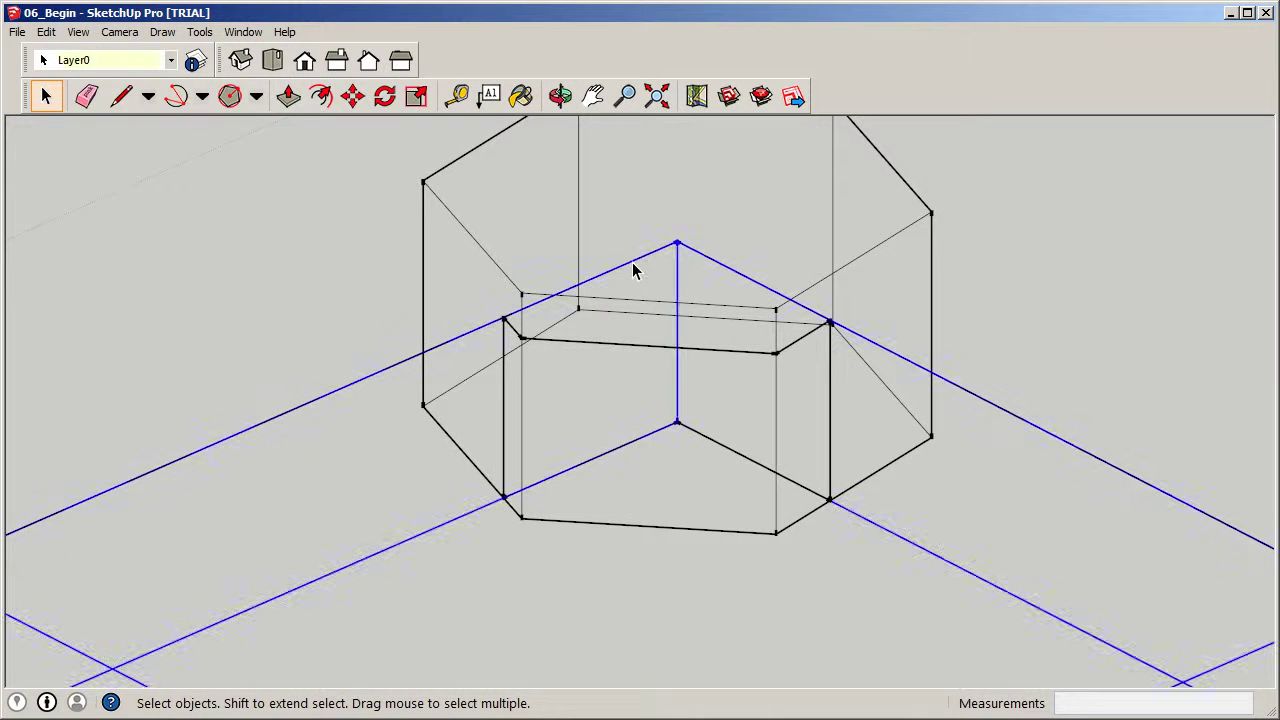
pyautogui.doubleClick(634, 266)
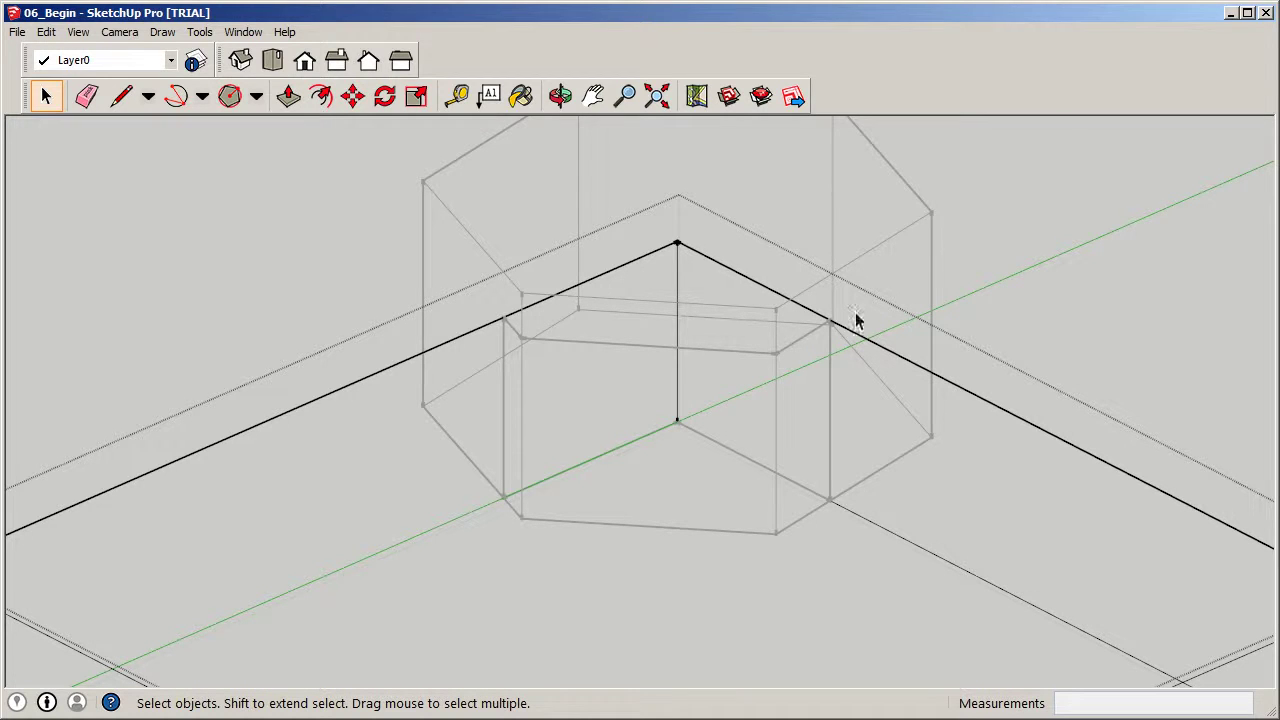
pyautogui.click(720, 278)
pyautogui.scroll(-2, 652, 242)
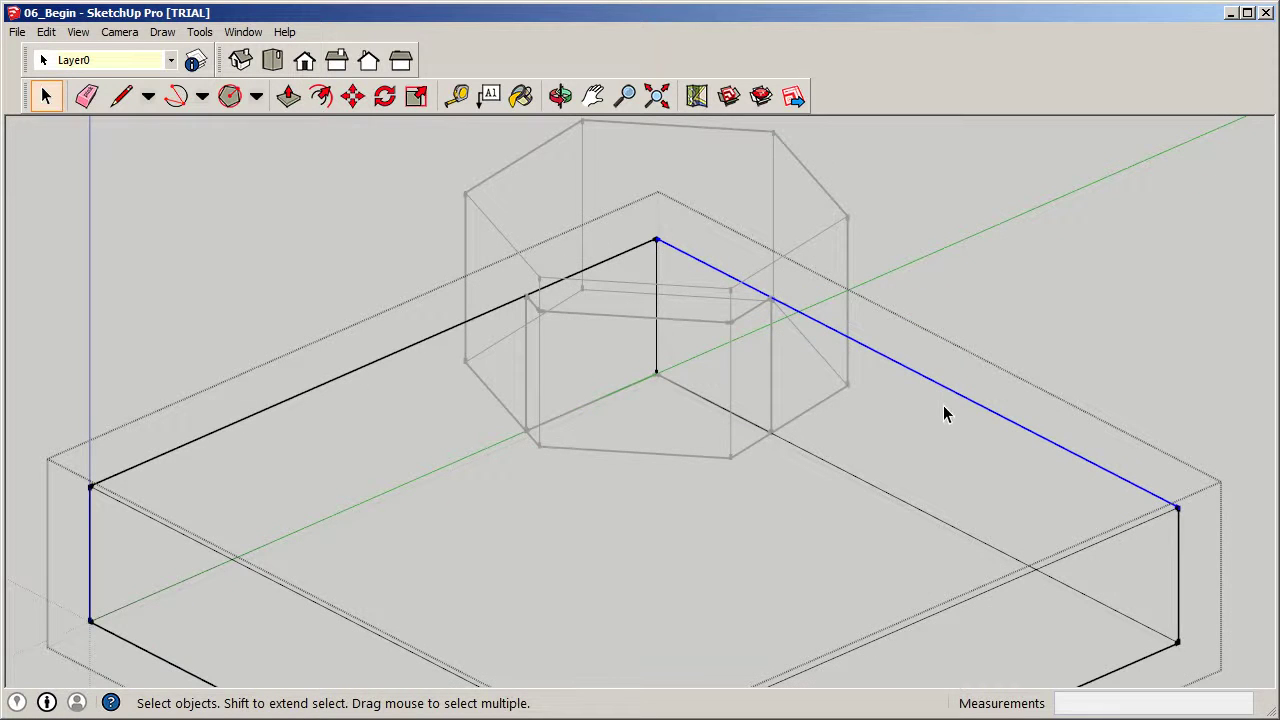
# Split one top slab edge at the hexagon wall and erase the piece inside.
pyautogui.click(116, 98)
pyautogui.click(656, 240)
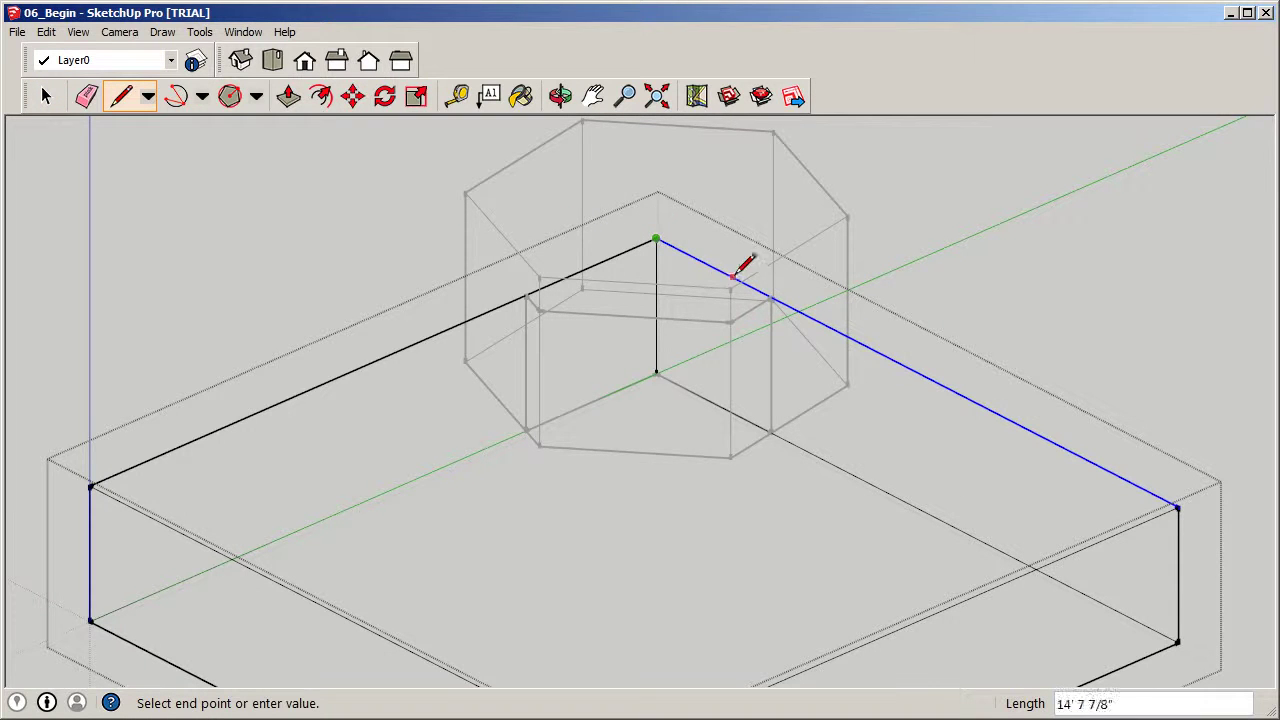
pyautogui.click(772, 297)
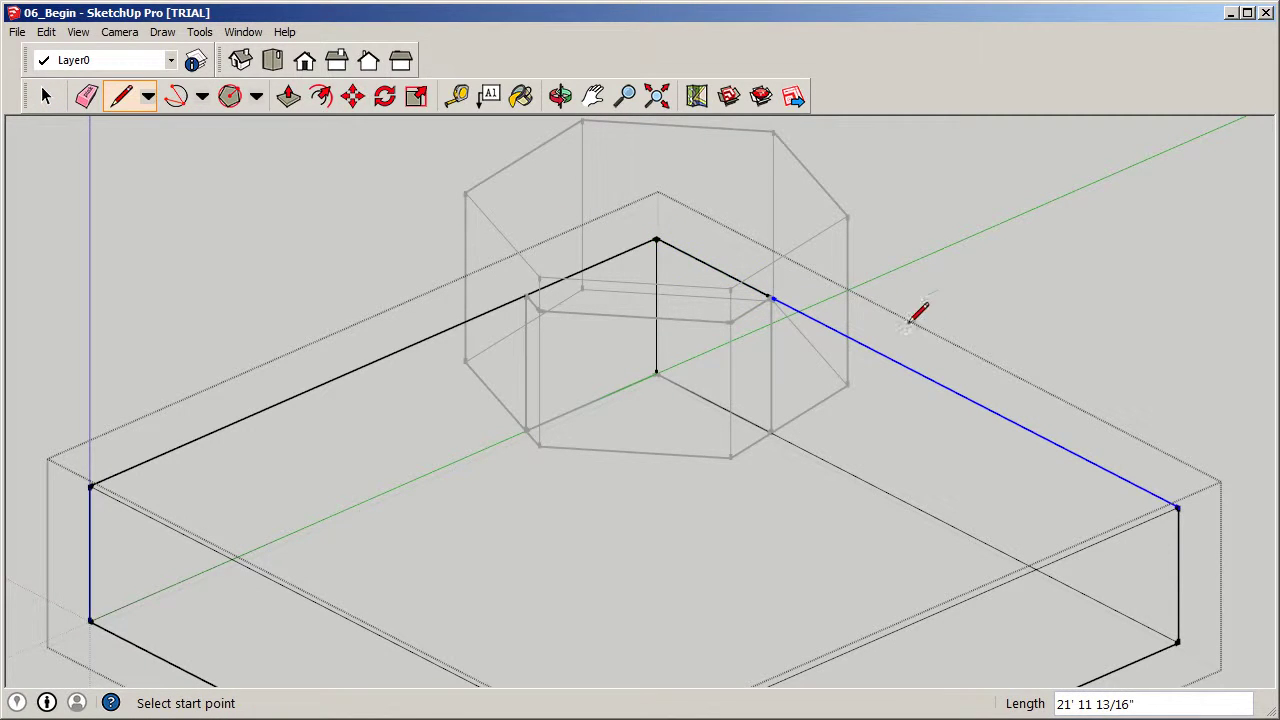
pyautogui.click(45, 96)
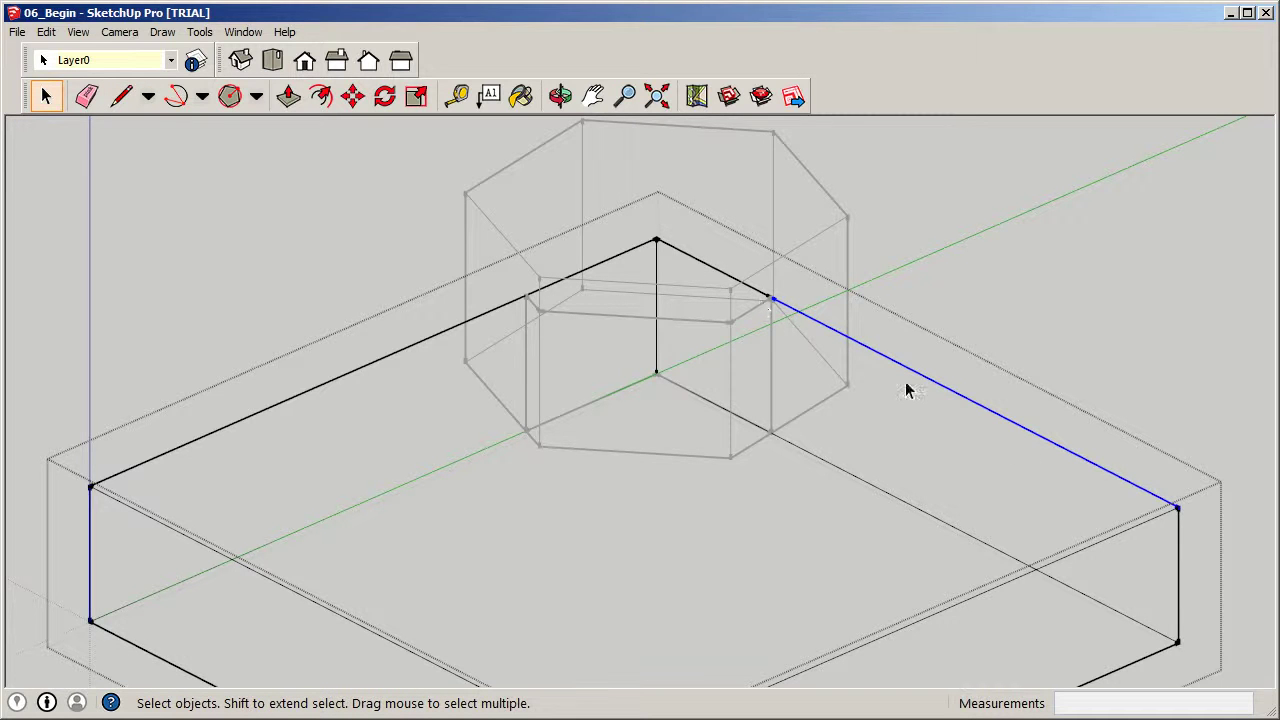
pyautogui.click(718, 277)
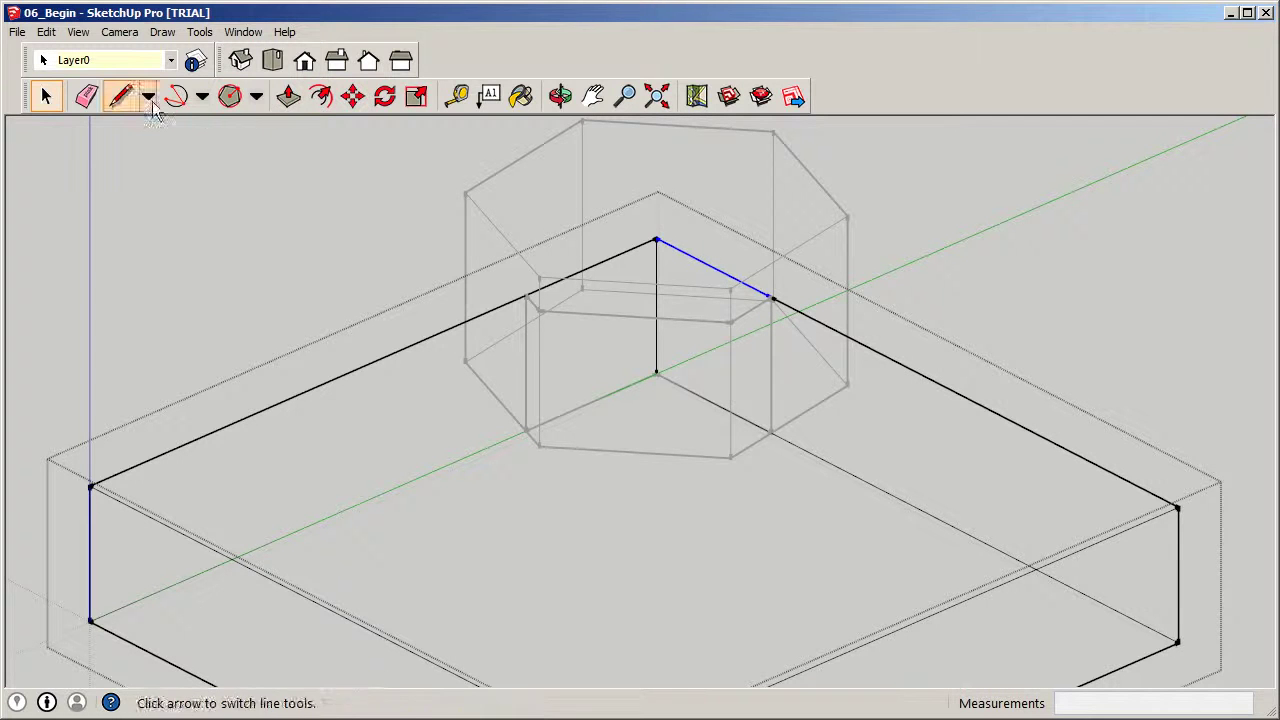
pyautogui.click(86, 96)
pyautogui.click(695, 257)
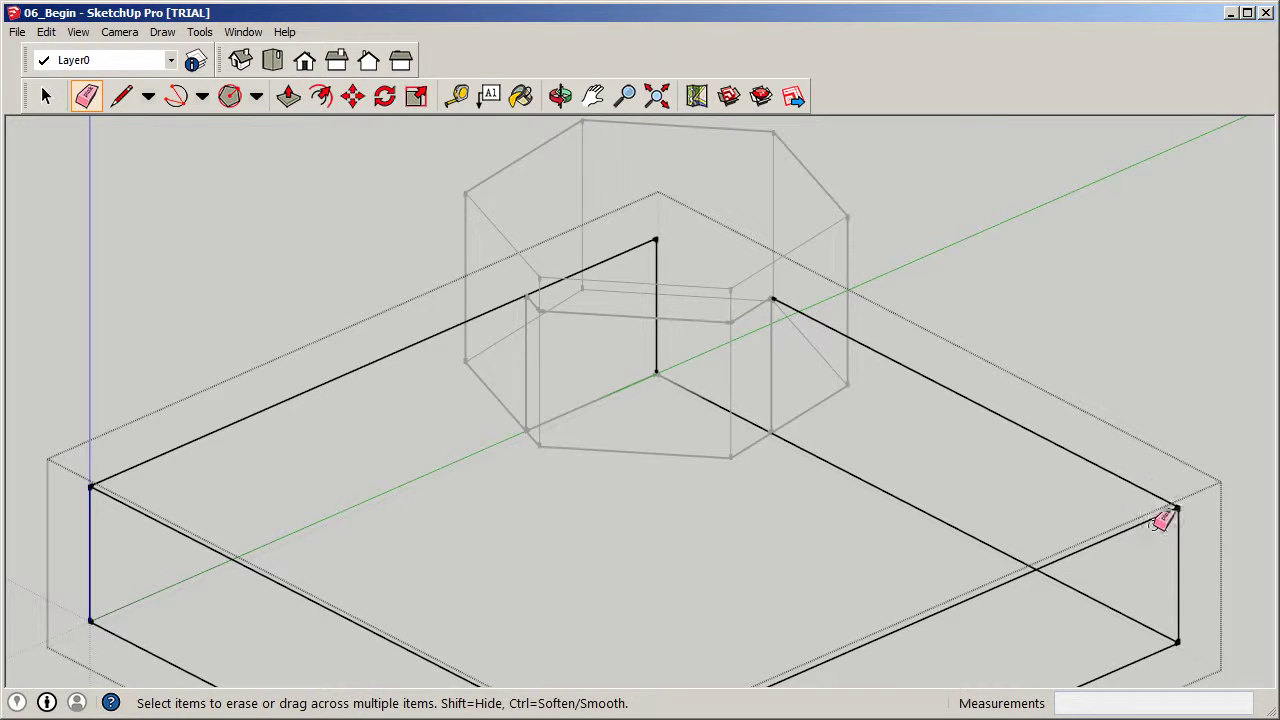
pyautogui.click(56, 101)
pyautogui.click(56, 101)
# Split the other top slab edge at the hexagon wall and erase its inner piece.
pyautogui.click(436, 333)
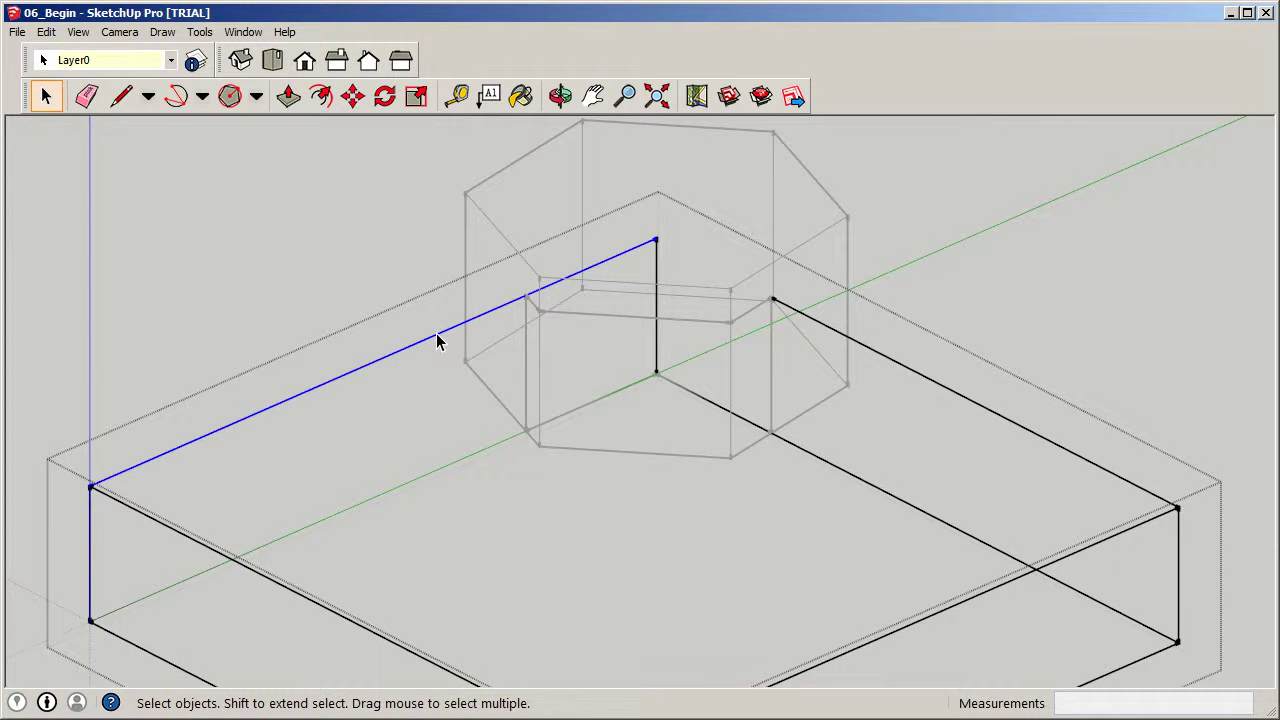
pyautogui.click(121, 97)
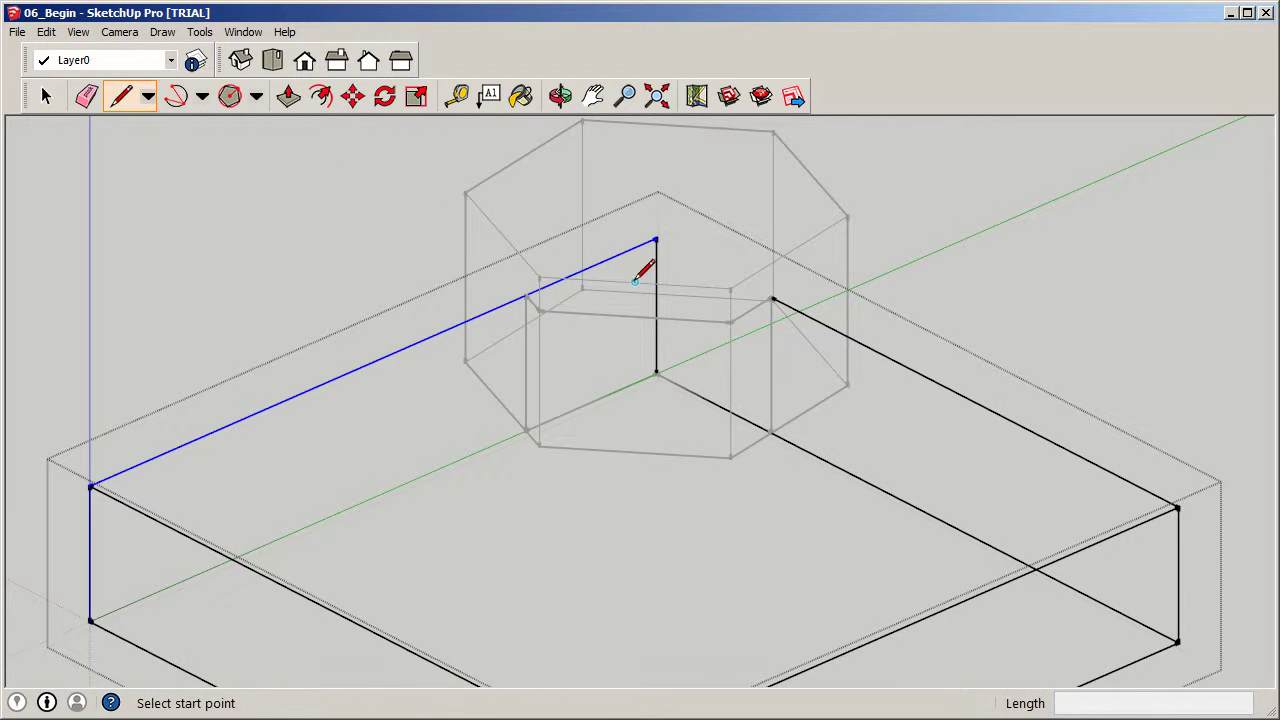
pyautogui.moveTo(656, 240); pyautogui.dragTo(527, 296)
pyautogui.click(45, 96)
pyautogui.click(86, 96)
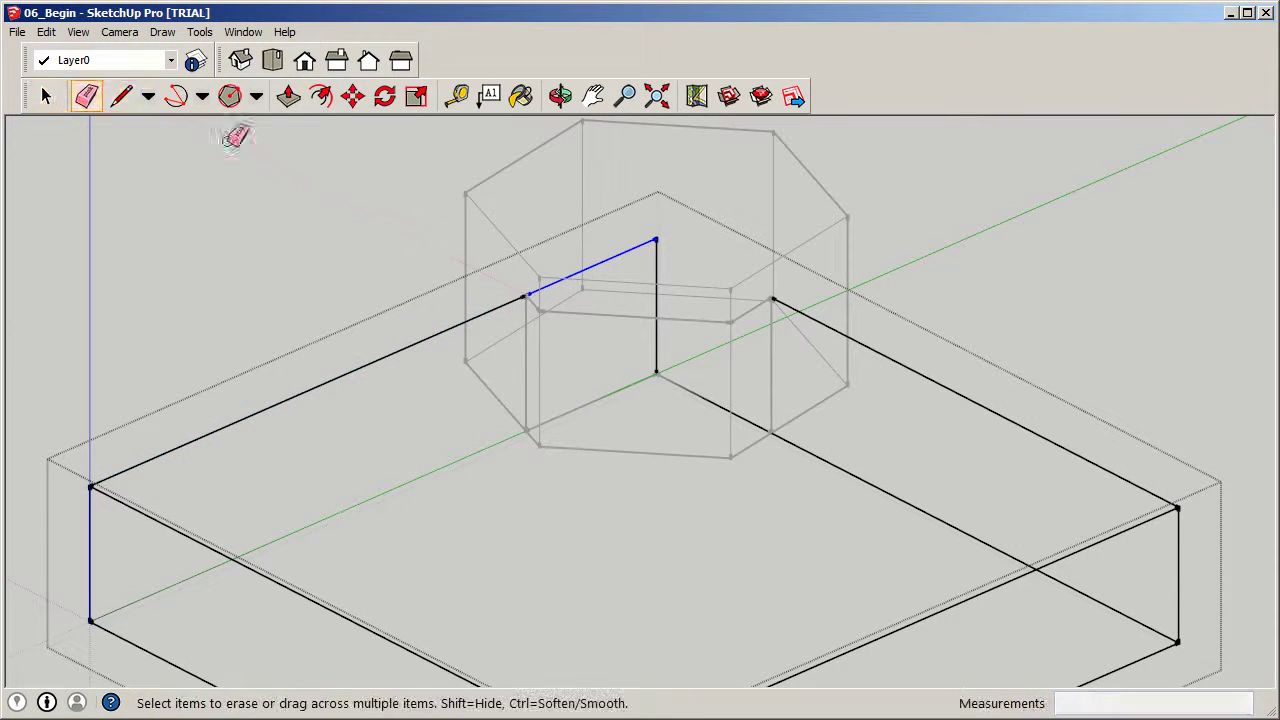
pyautogui.click(630, 248)
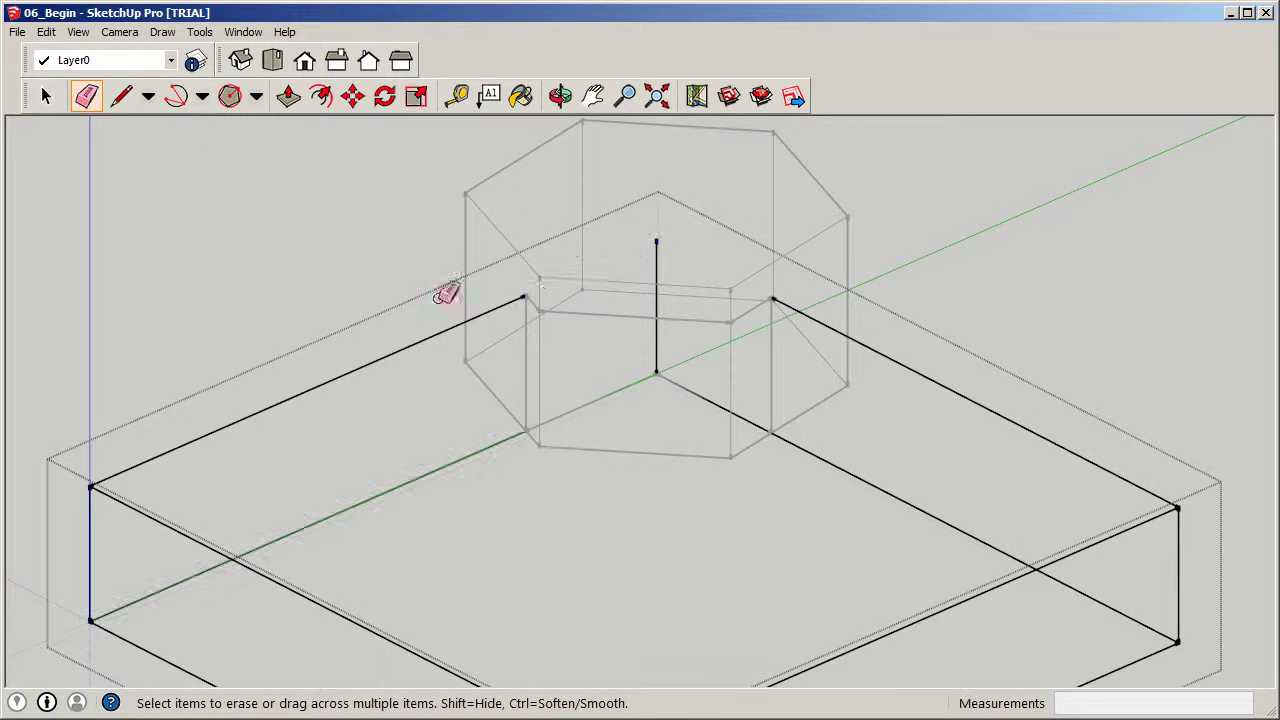
pyautogui.click(45, 96)
# Erase the slab's vertical corner edge inside the hexagon.
pyautogui.scroll(-3, 737, 400)
pyautogui.moveTo(737, 400)
pyautogui.mouseDown(button='middle')
pyautogui.moveTo(520, 375)
pyautogui.moveTo(657, 394)
pyautogui.mouseUp(button='middle')
pyautogui.click(86, 96)
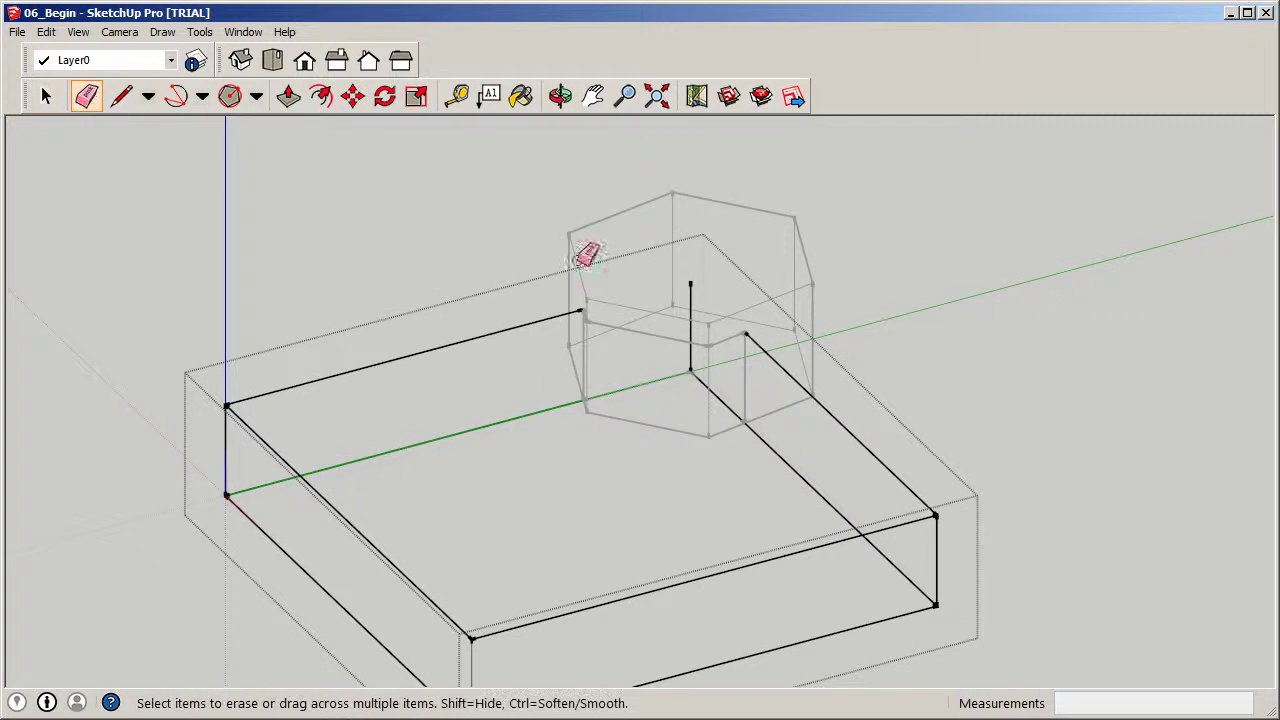
pyautogui.click(690, 290)
pyautogui.moveTo(708, 350)
pyautogui.mouseDown(button='middle')
pyautogui.moveTo(714, 374)
pyautogui.moveTo(509, 366)
pyautogui.moveTo(822, 405)
pyautogui.moveTo(697, 417)
pyautogui.mouseUp(button='middle')
pyautogui.scroll(3, 600, 400)
# Split the slab's bottom edge where it meets the hexagon wall.
pyautogui.click(121, 96)
pyautogui.click(549, 399)
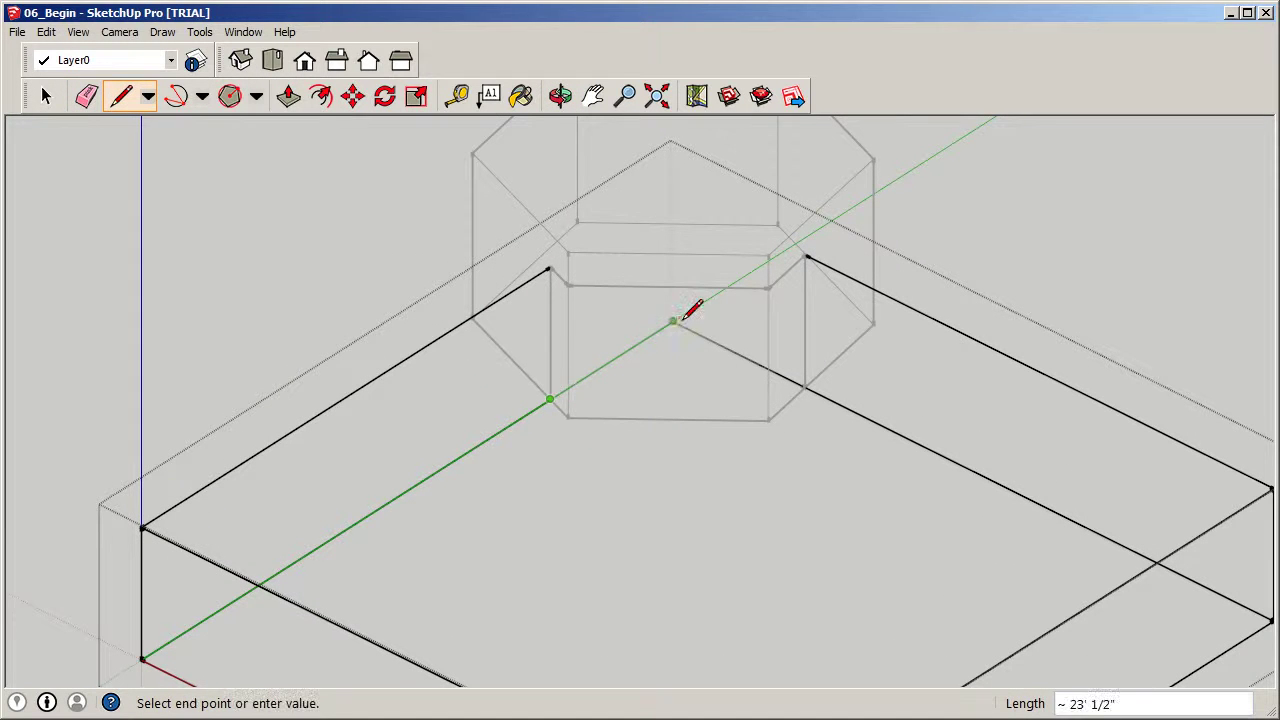
pyautogui.click(45, 96)
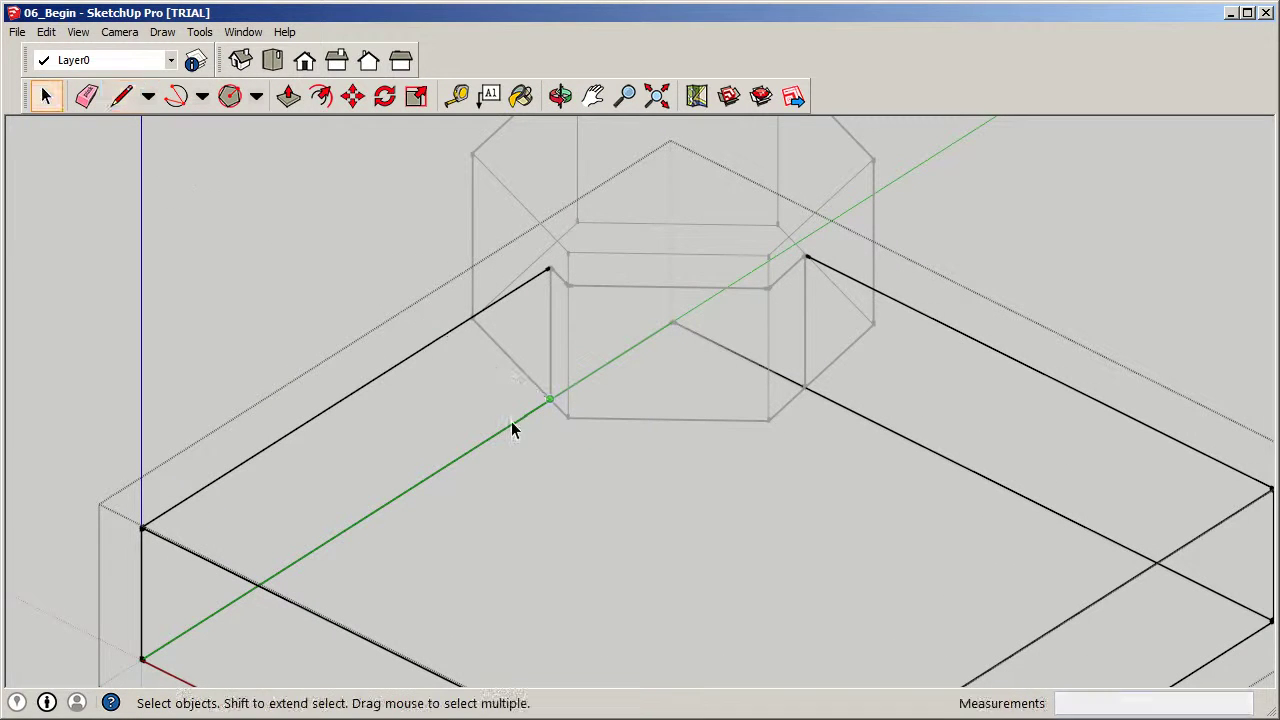
pyautogui.moveTo(508, 429); pyautogui.dragTo(613, 410, button='middle')
pyautogui.moveTo(663, 366); pyautogui.dragTo(781, 392, button='middle')
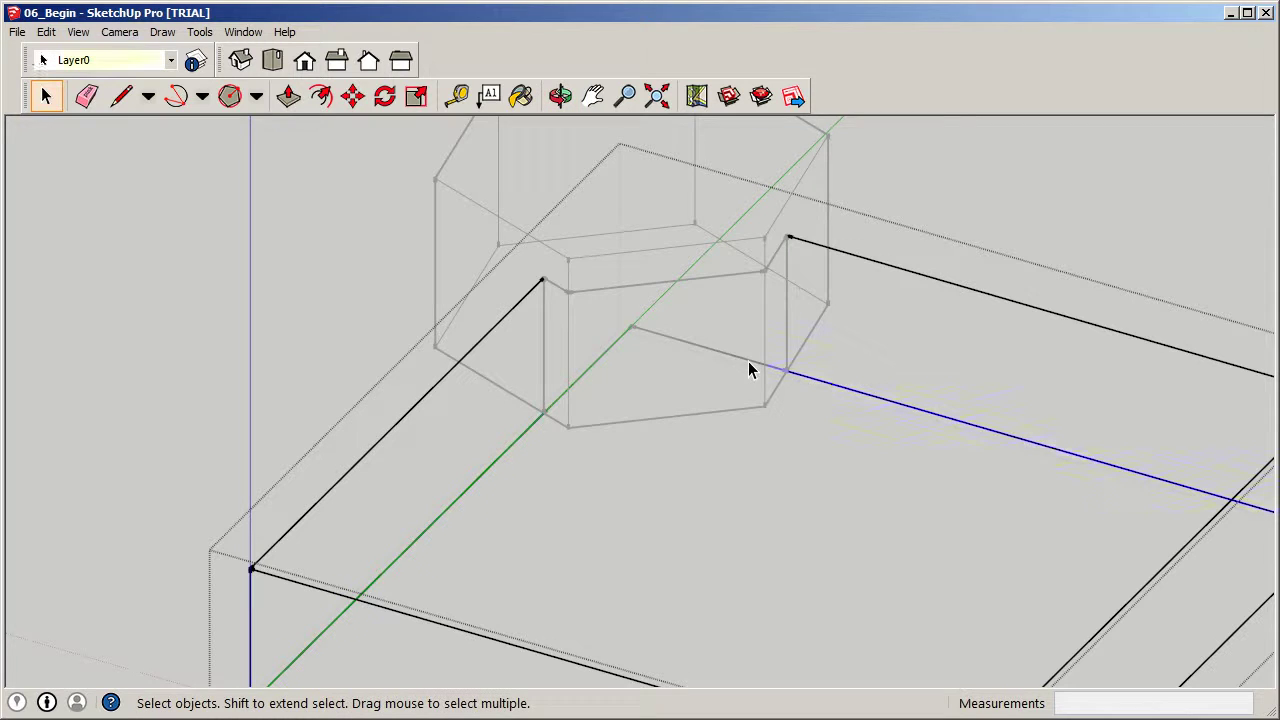
pyautogui.click(121, 95)
pyautogui.click(787, 372)
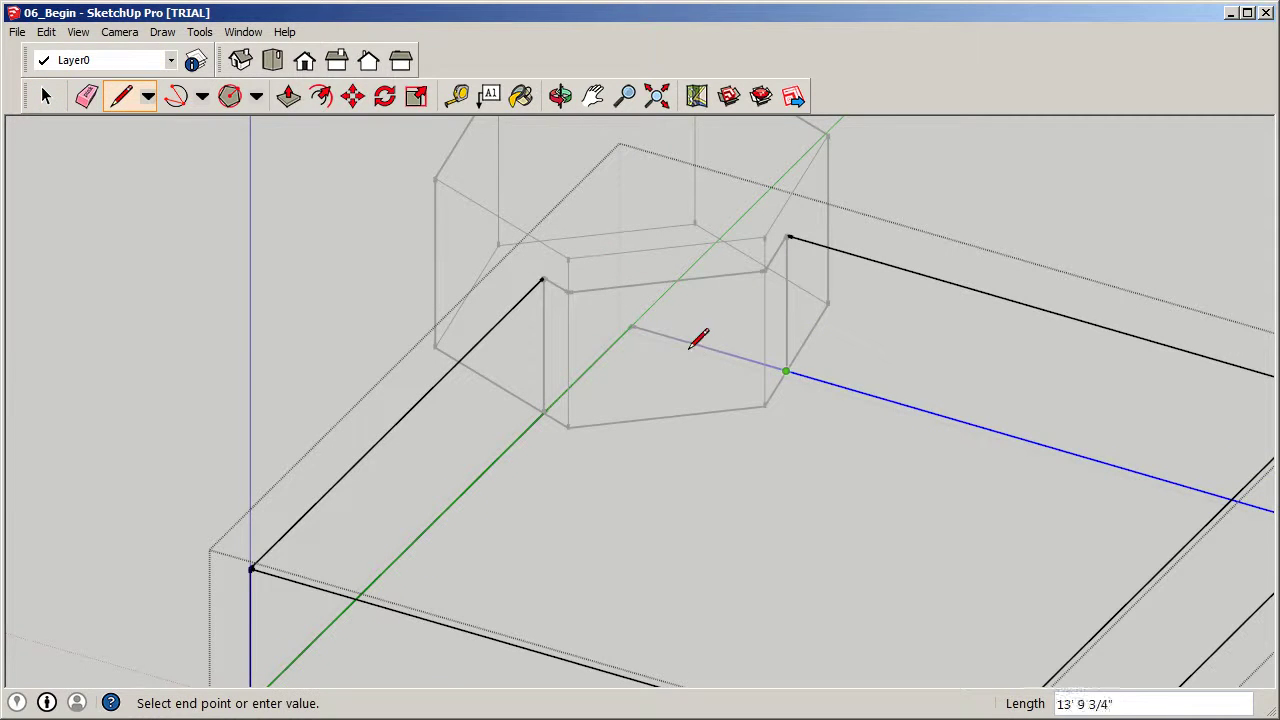
pyautogui.click(633, 327)
pyautogui.click(45, 95)
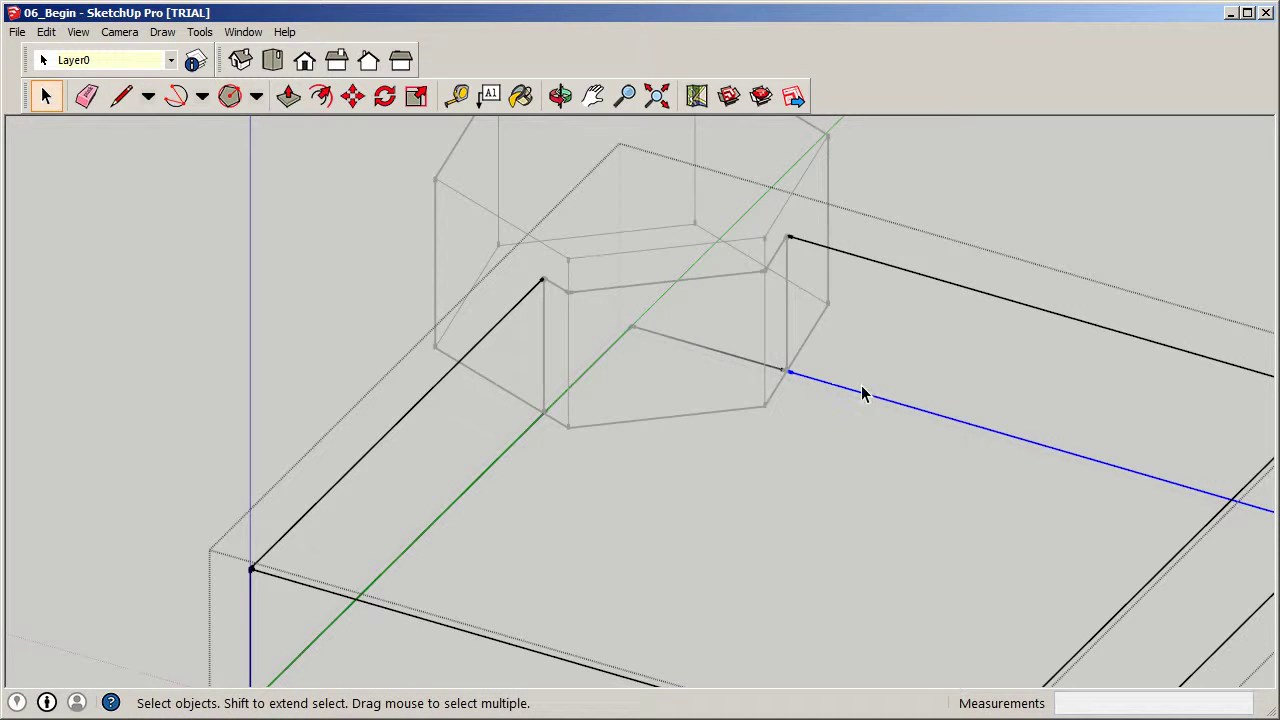
pyautogui.click(86, 95)
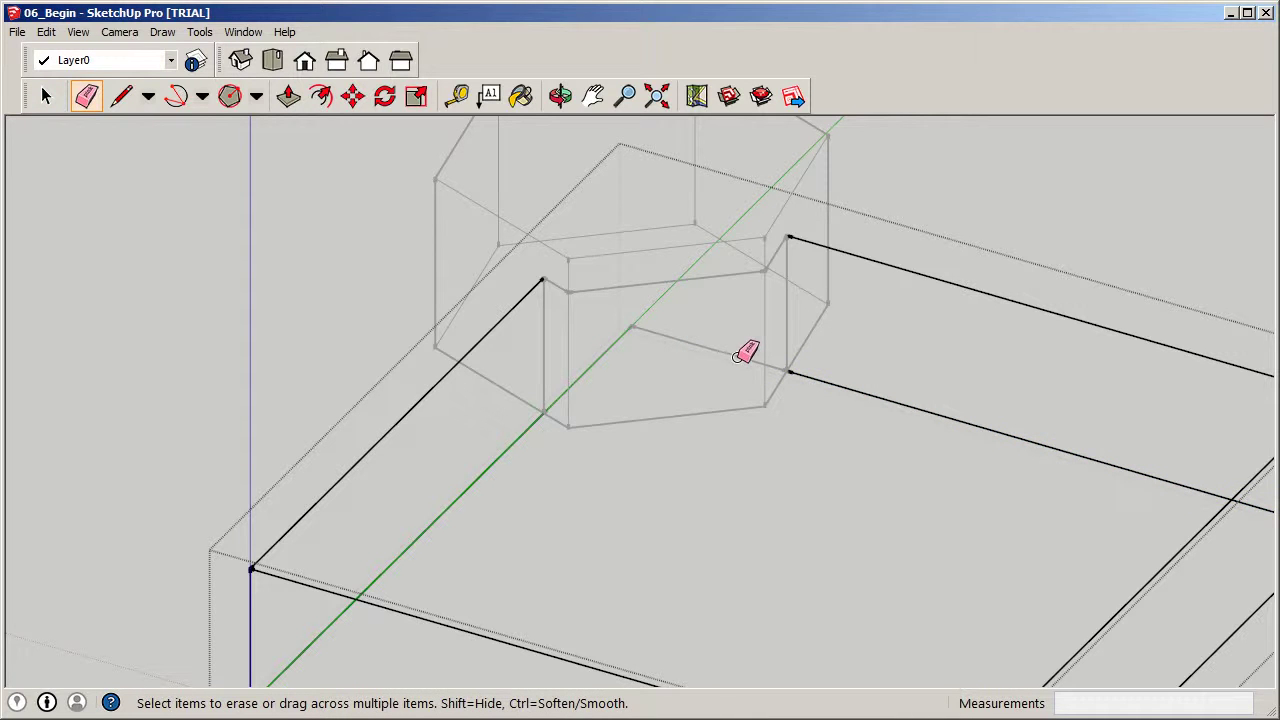
# Close the slab group and orbit around the finished box and hexagon.
pyautogui.scroll(-3, 560, 420)
pyautogui.moveTo(597, 403)
pyautogui.mouseDown(button='middle')
pyautogui.moveTo(369, 369)
pyautogui.moveTo(420, 390)
pyautogui.mouseUp(button='middle')
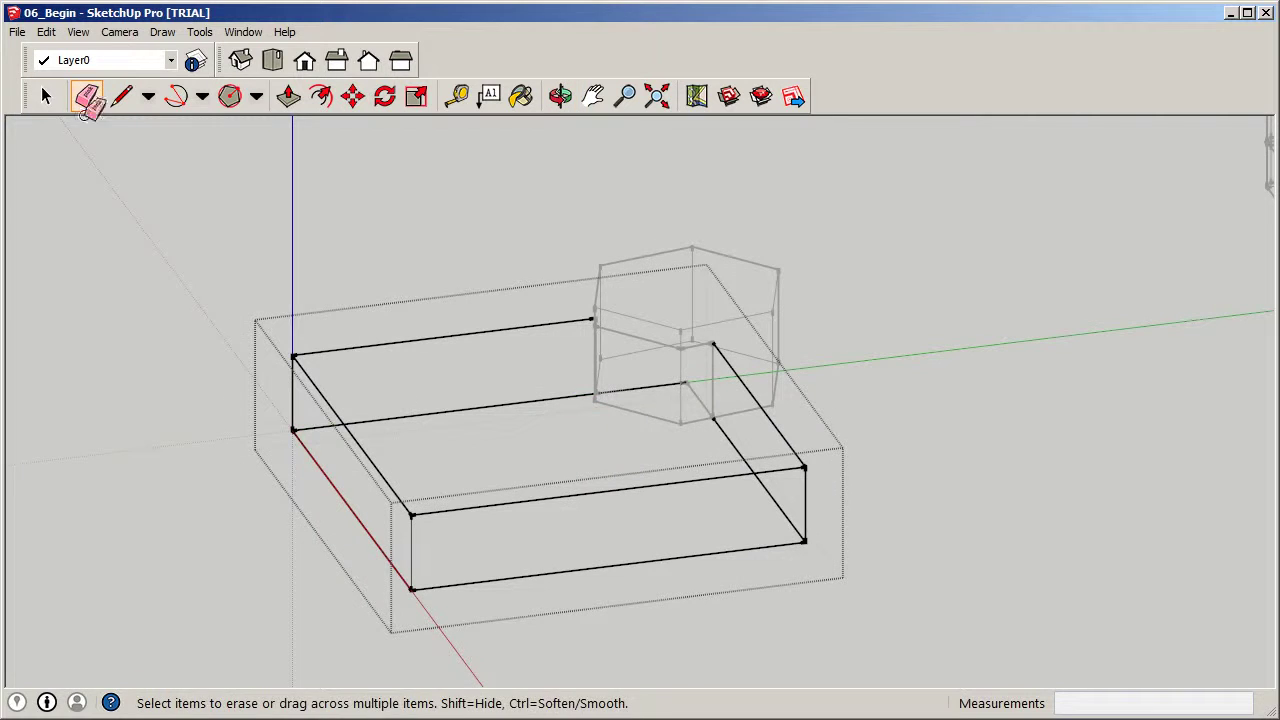
pyautogui.click(42, 90)
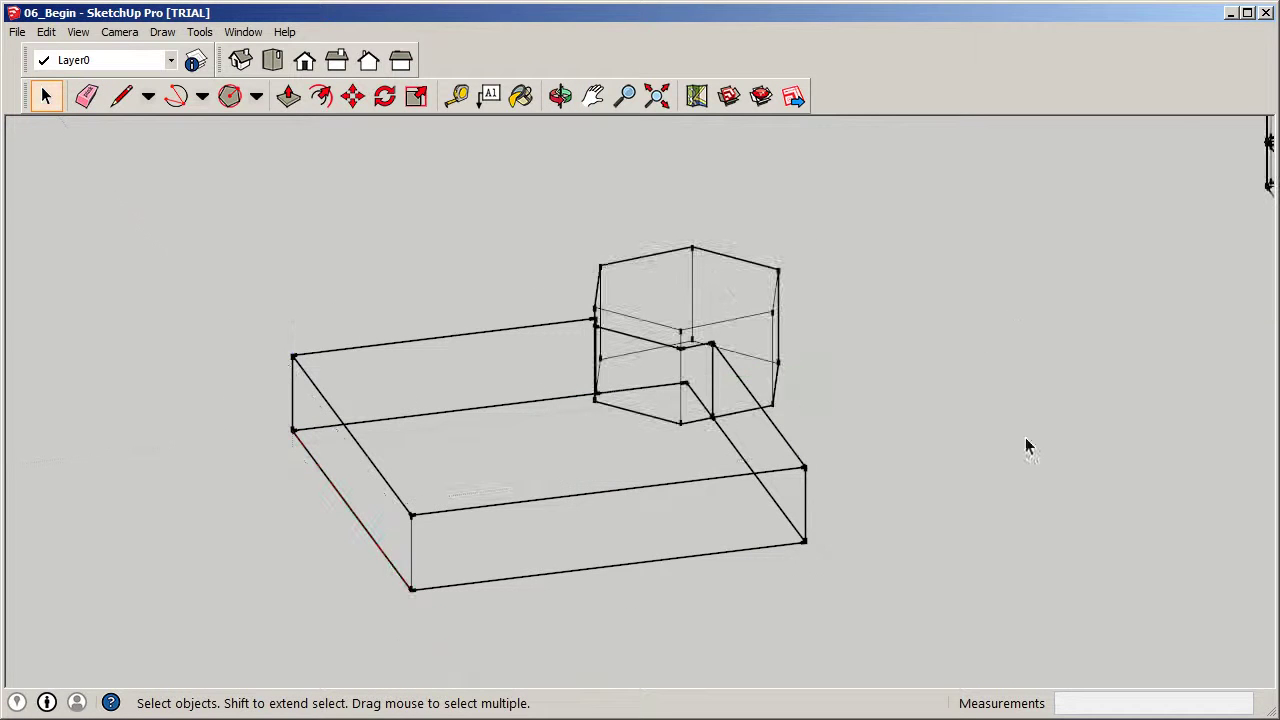
pyautogui.moveTo(1030, 447); pyautogui.dragTo(795, 442, button='middle')
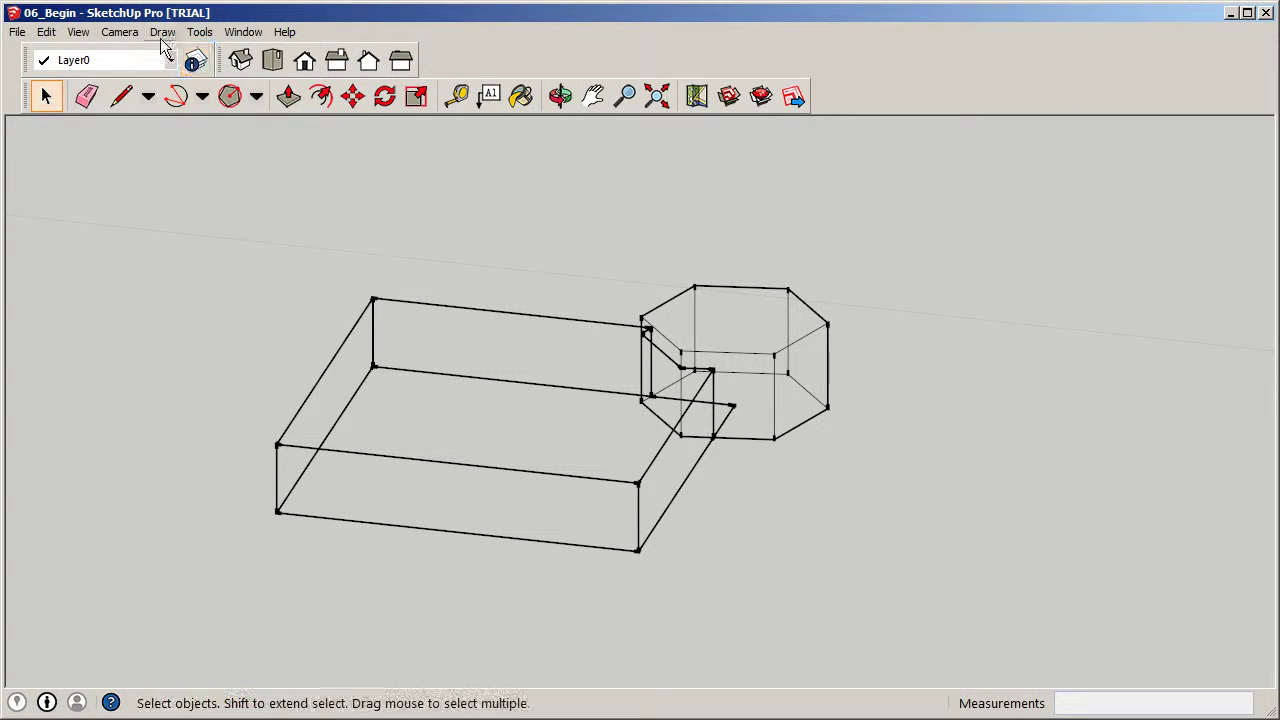
# Switch the face style to Shaded With Textures.
pyautogui.click(80, 33)
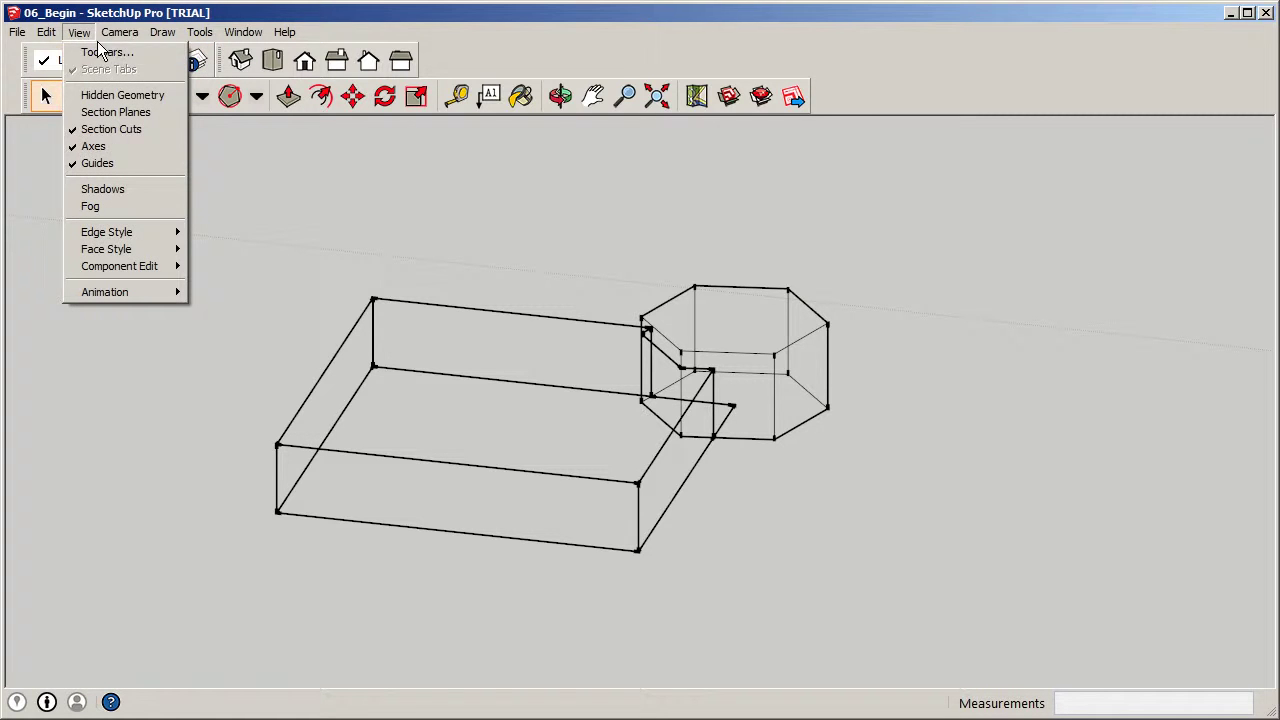
pyautogui.moveTo(131, 248)
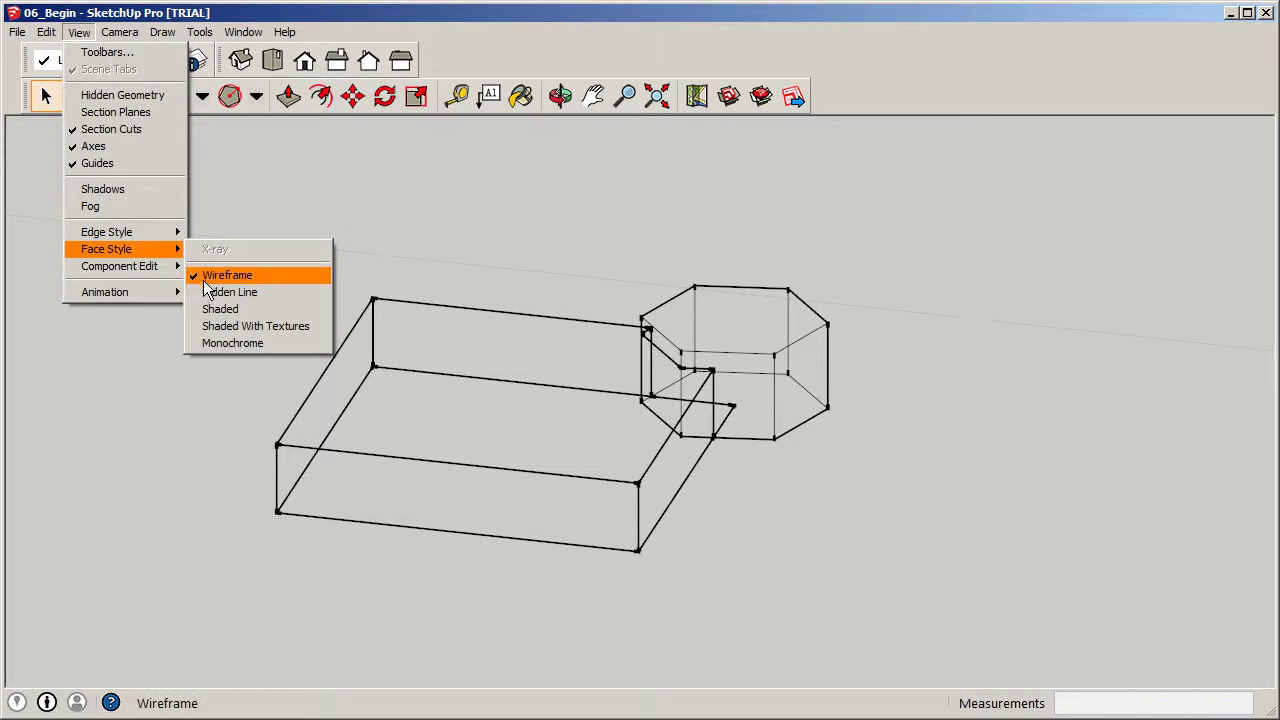
pyautogui.click(205, 326)
pyautogui.click(78, 33)
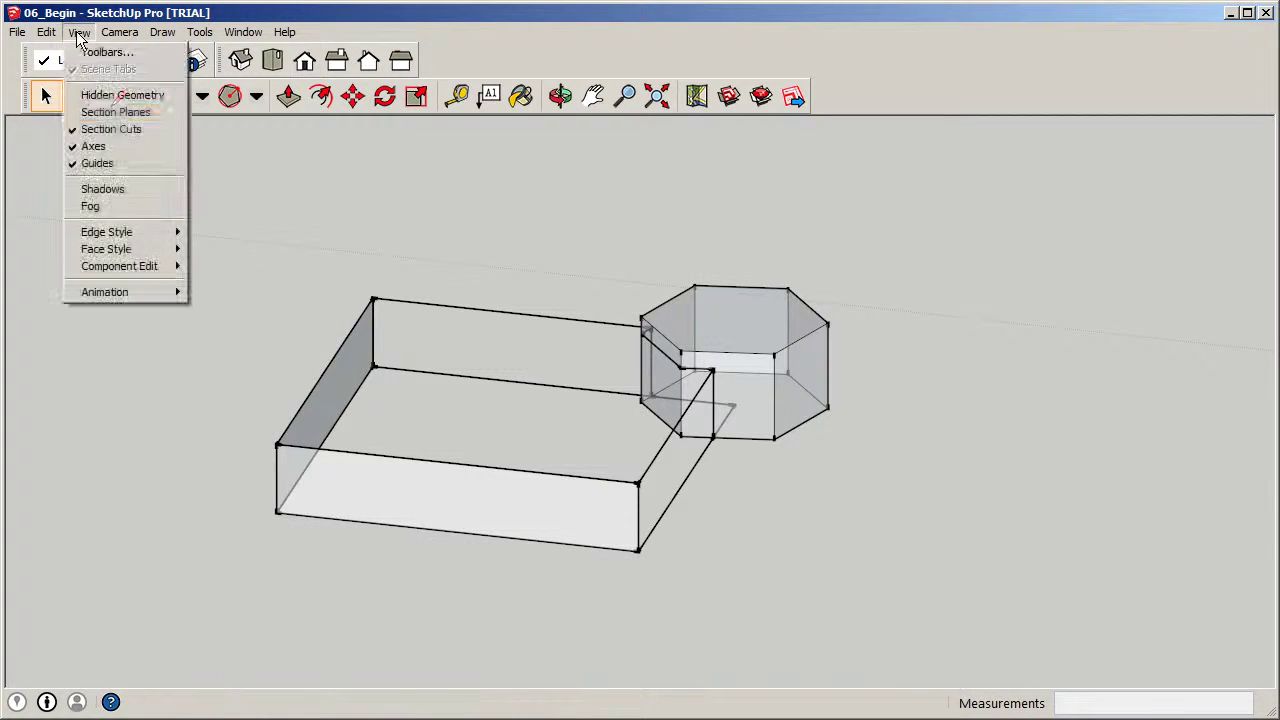
pyautogui.moveTo(178, 254)
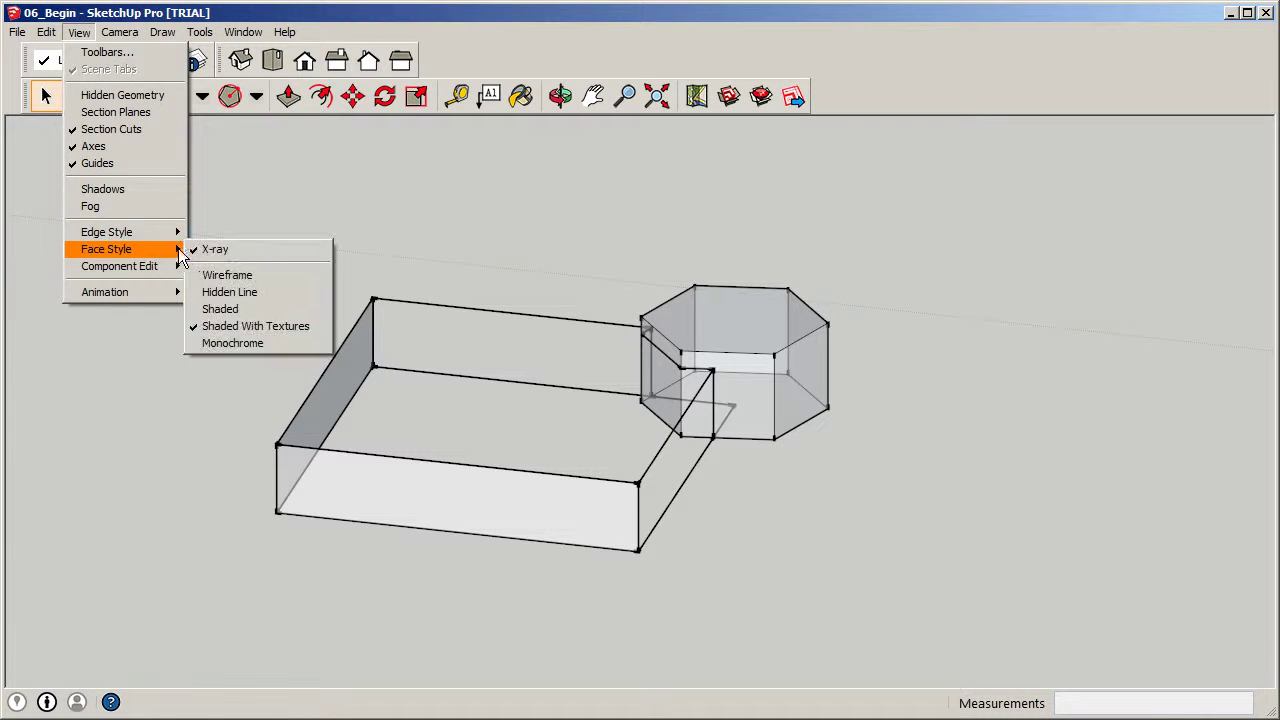
pyautogui.click(878, 488)
# Zoom and orbit in on the model and select the hexagon group.
pyautogui.scroll(3, 683, 383)
pyautogui.moveTo(683, 383); pyautogui.dragTo(674, 236, button='middle')
pyautogui.scroll(3, 943, 406)
pyautogui.click(672, 230)
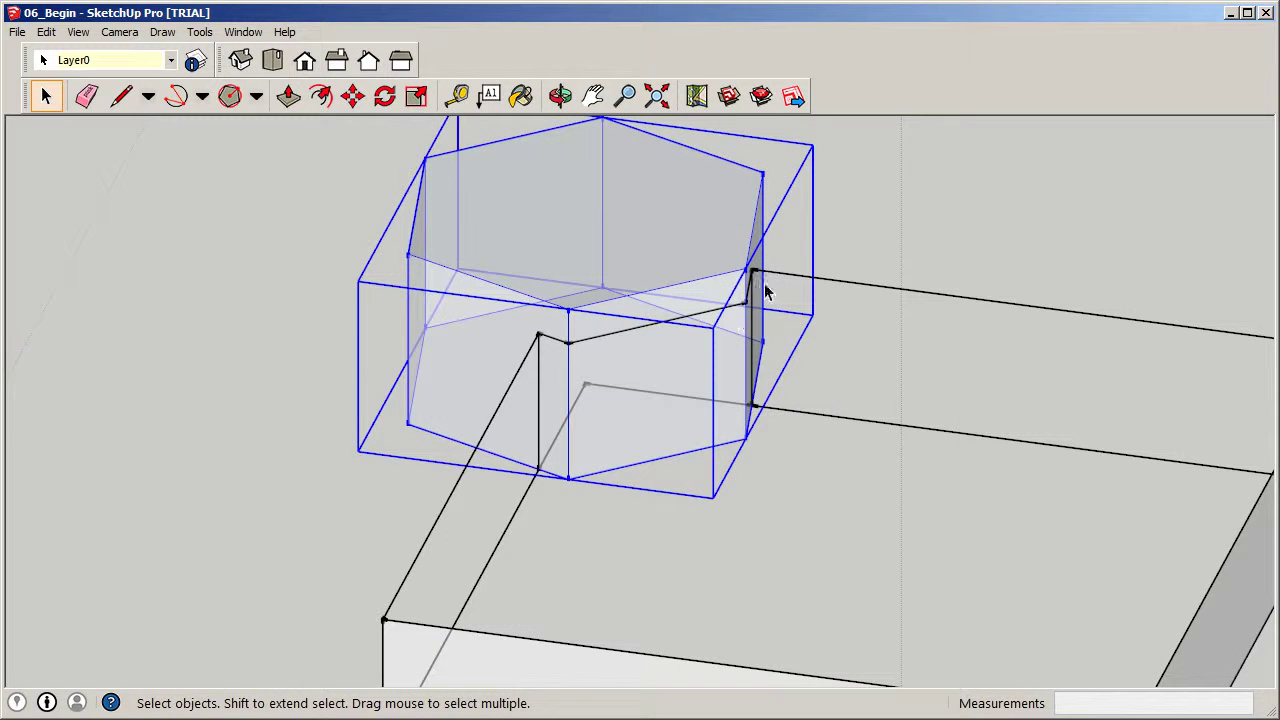
pyautogui.scroll(-3, 697, 420)
pyautogui.moveTo(706, 357); pyautogui.dragTo(840, 308, button='middle')
pyautogui.click(880, 291)
pyautogui.scroll(-2, 748, 452)
pyautogui.moveTo(751, 449); pyautogui.dragTo(1049, 274, button='middle')
pyautogui.scroll(-3, 757, 333)
pyautogui.moveTo(685, 338); pyautogui.dragTo(435, 322, button='middle')
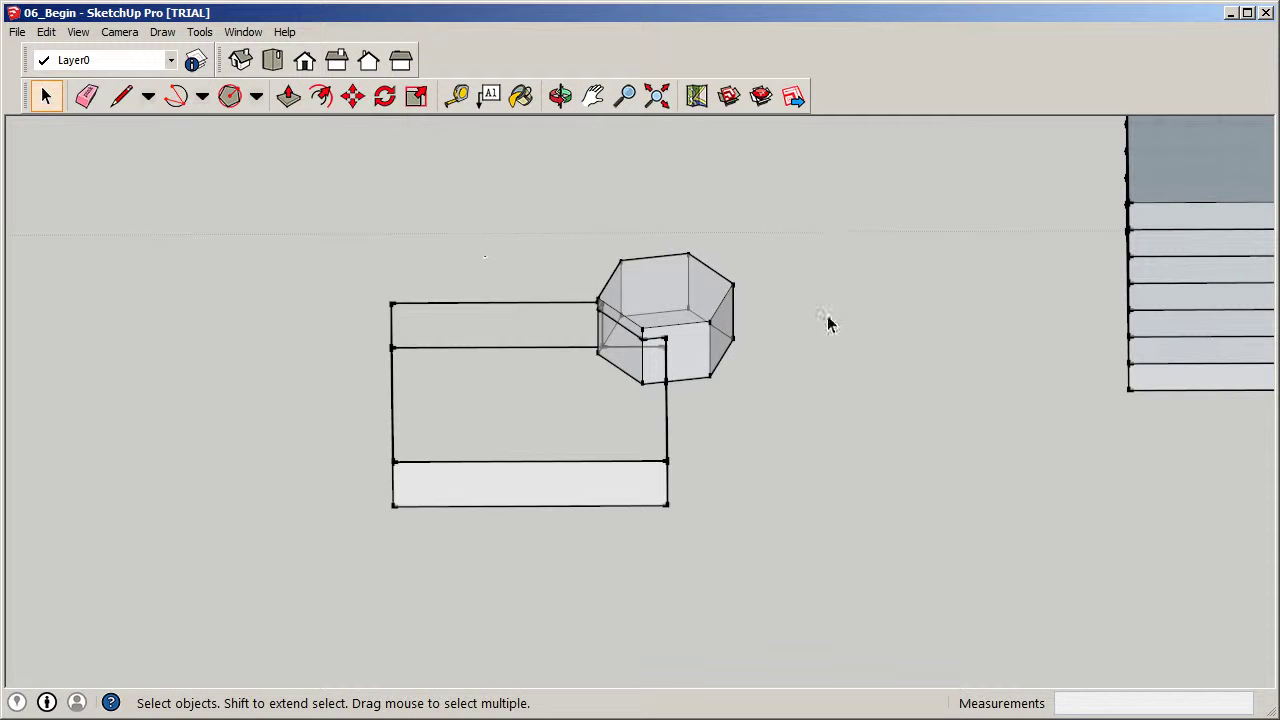
pyautogui.rightClick(622, 313)
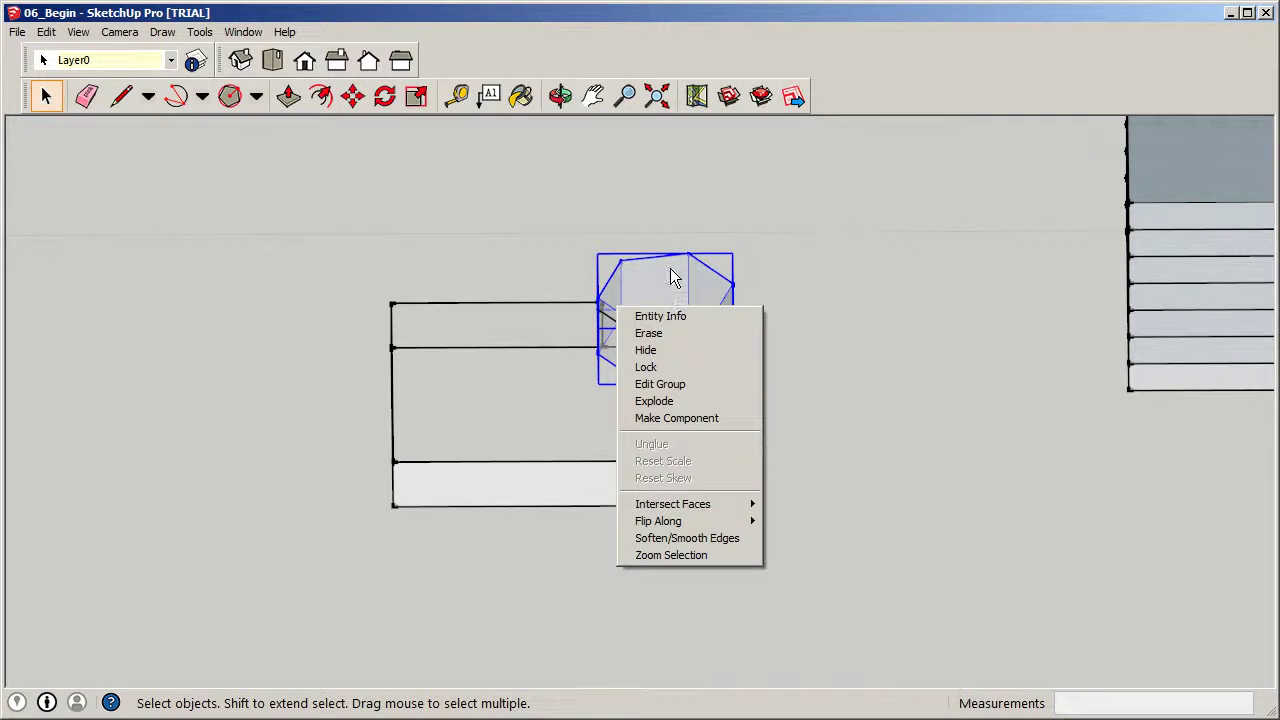
pyautogui.moveTo(665, 500)
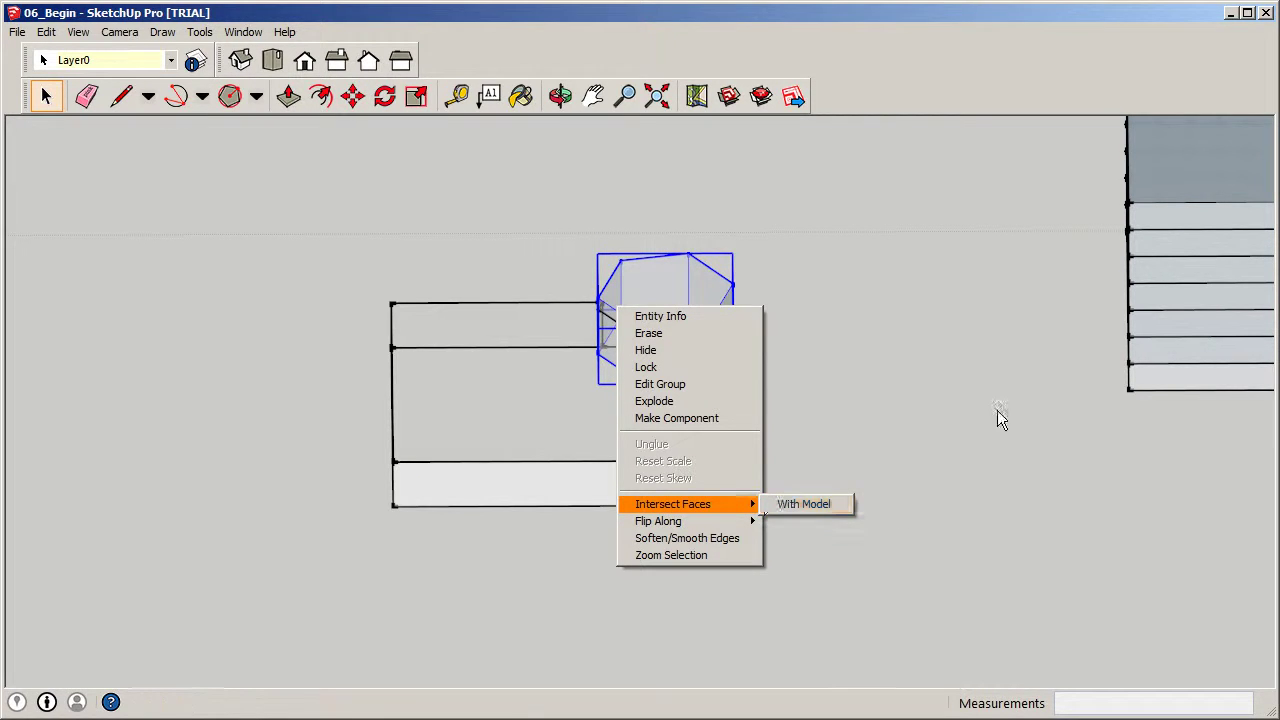
pyautogui.click(946, 296)
pyautogui.scroll(-3, 777, 428)
pyautogui.moveTo(751, 386); pyautogui.dragTo(560, 293, button='middle')
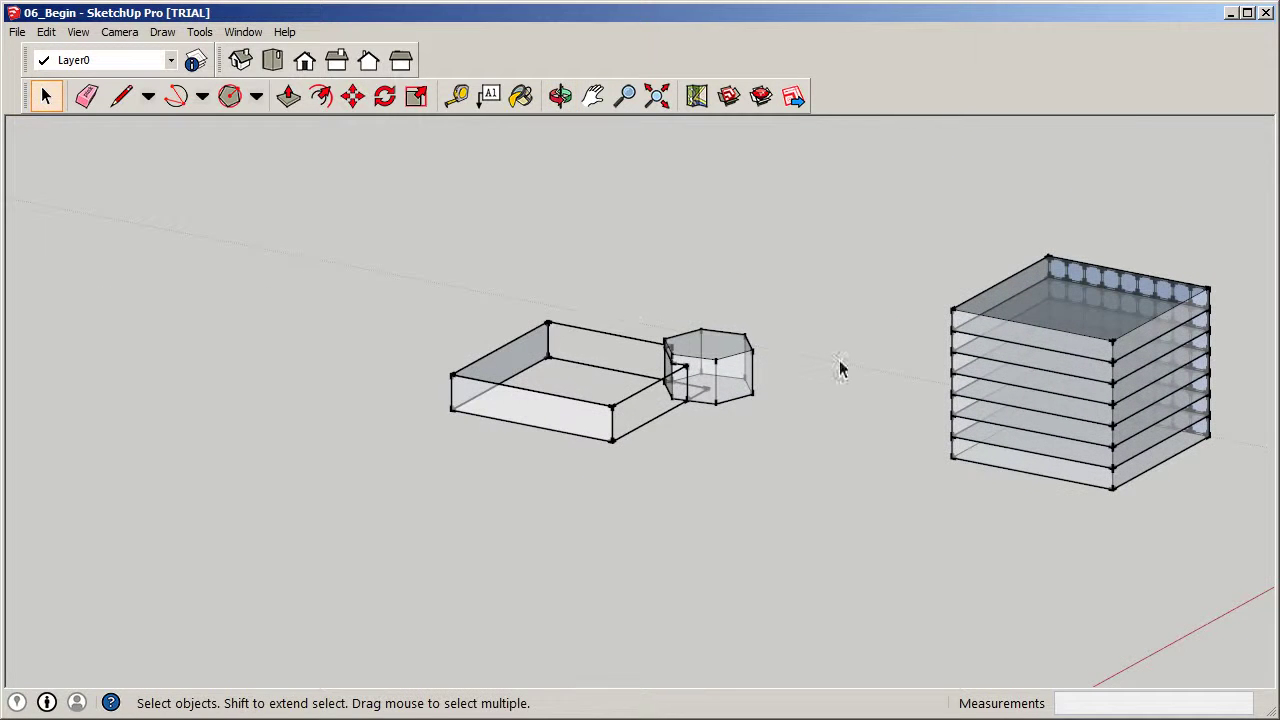
pyautogui.moveTo(803, 372); pyautogui.dragTo(697, 443, button='middle')
pyautogui.moveTo(897, 472); pyautogui.dragTo(806, 374, button='middle')
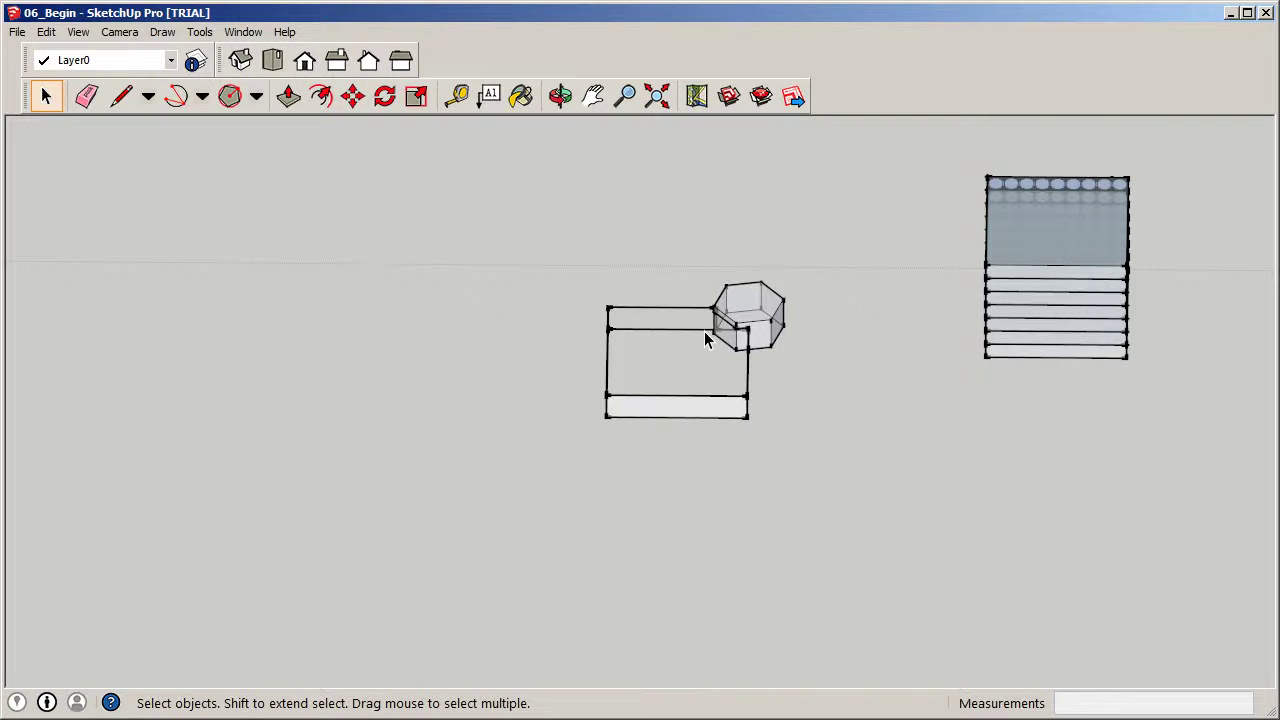
# Draw a 100' by 100' rectangle on the open ground left of the existing blocks.
pyautogui.click(256, 96)
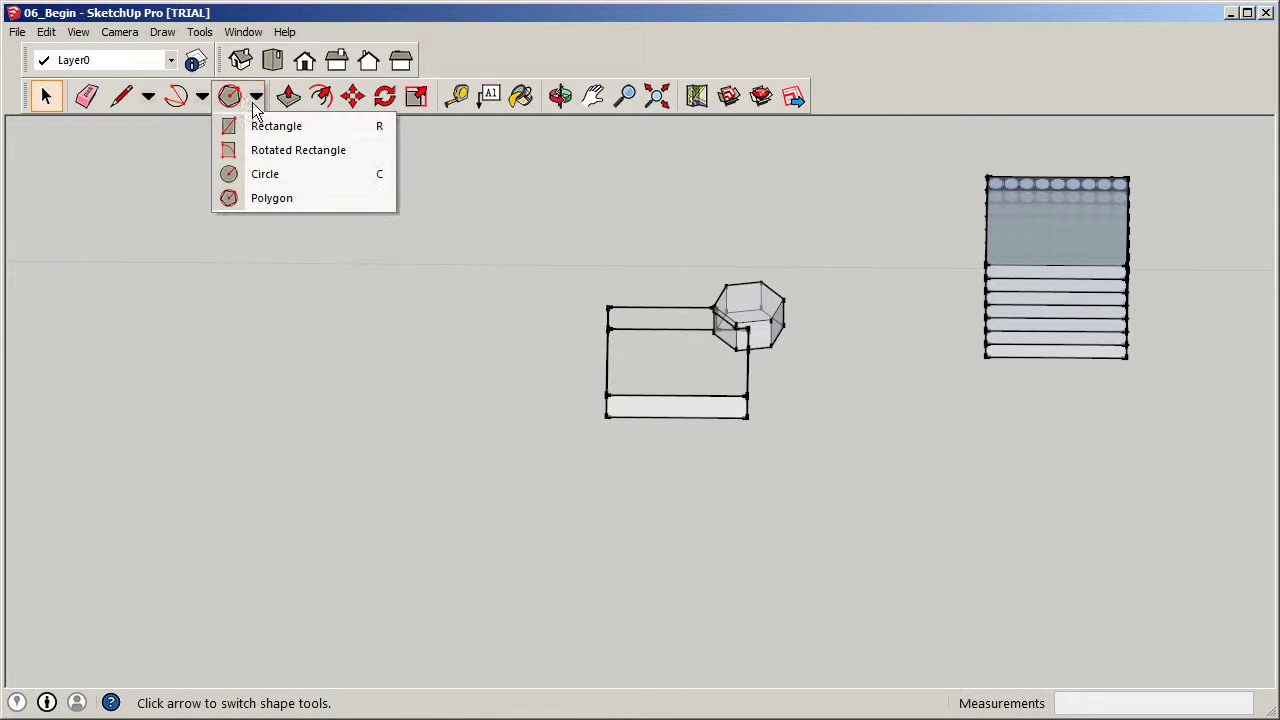
pyautogui.click(262, 126)
pyautogui.click(252, 307)
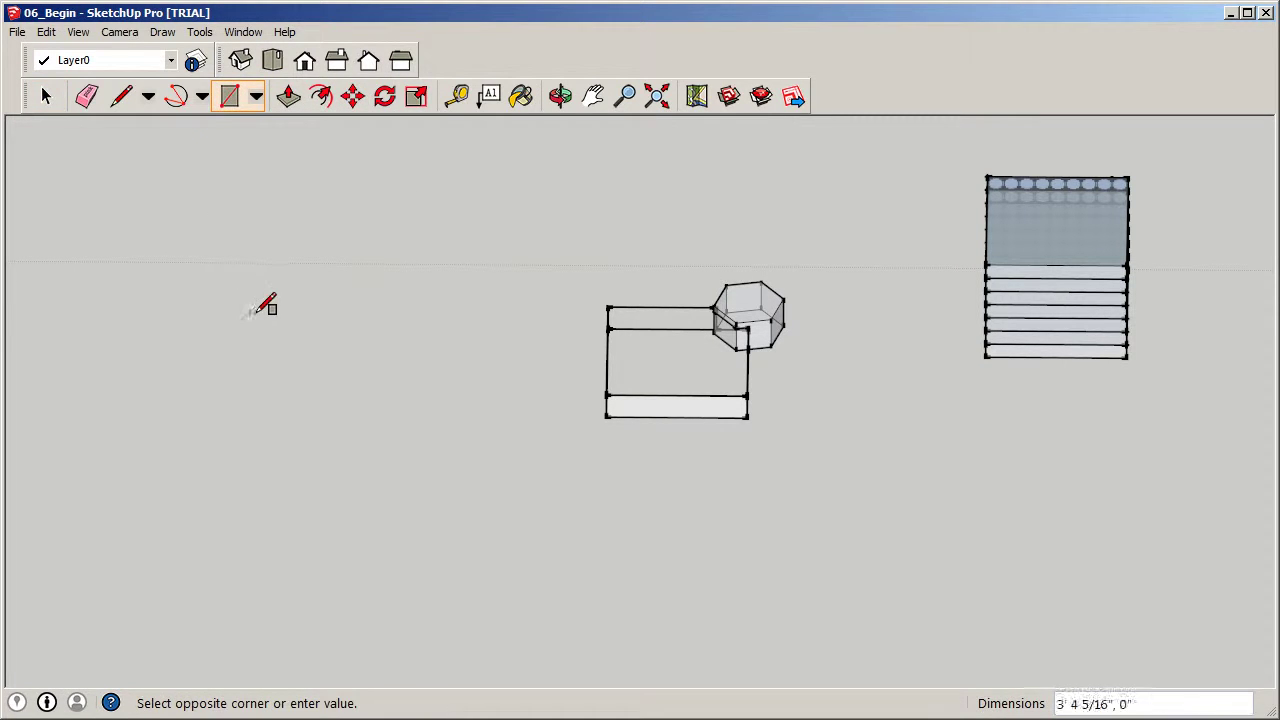
pyautogui.write('100')
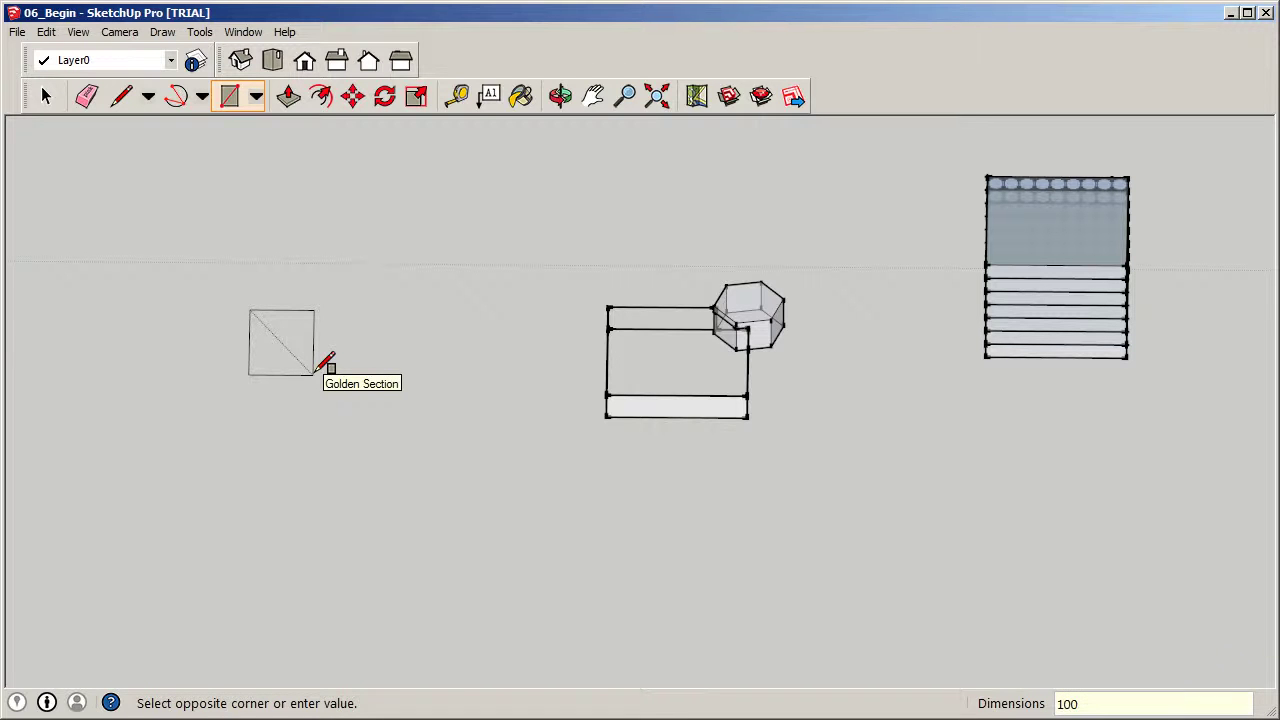
pyautogui.write("',100")
pyautogui.press('Return')
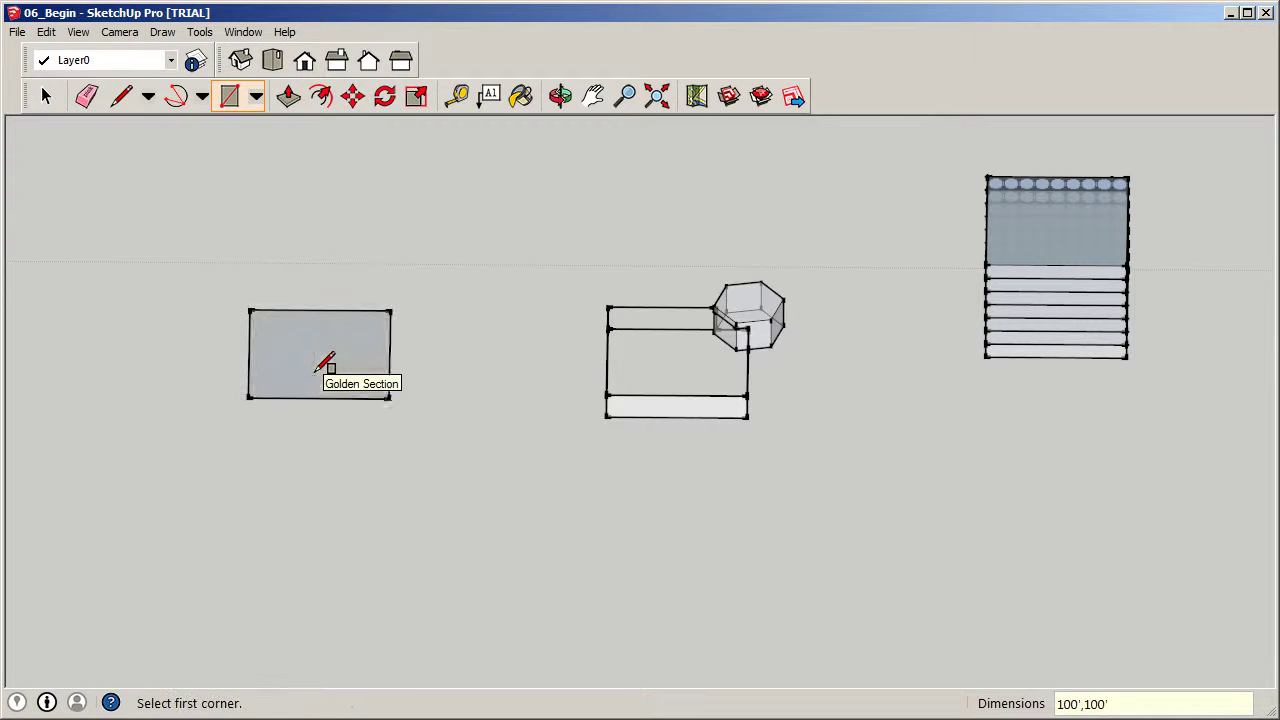
pyautogui.click(256, 100)
# Draw a 25'-radius hexagon centred on the new square's top-right corner.
pyautogui.click(250, 198)
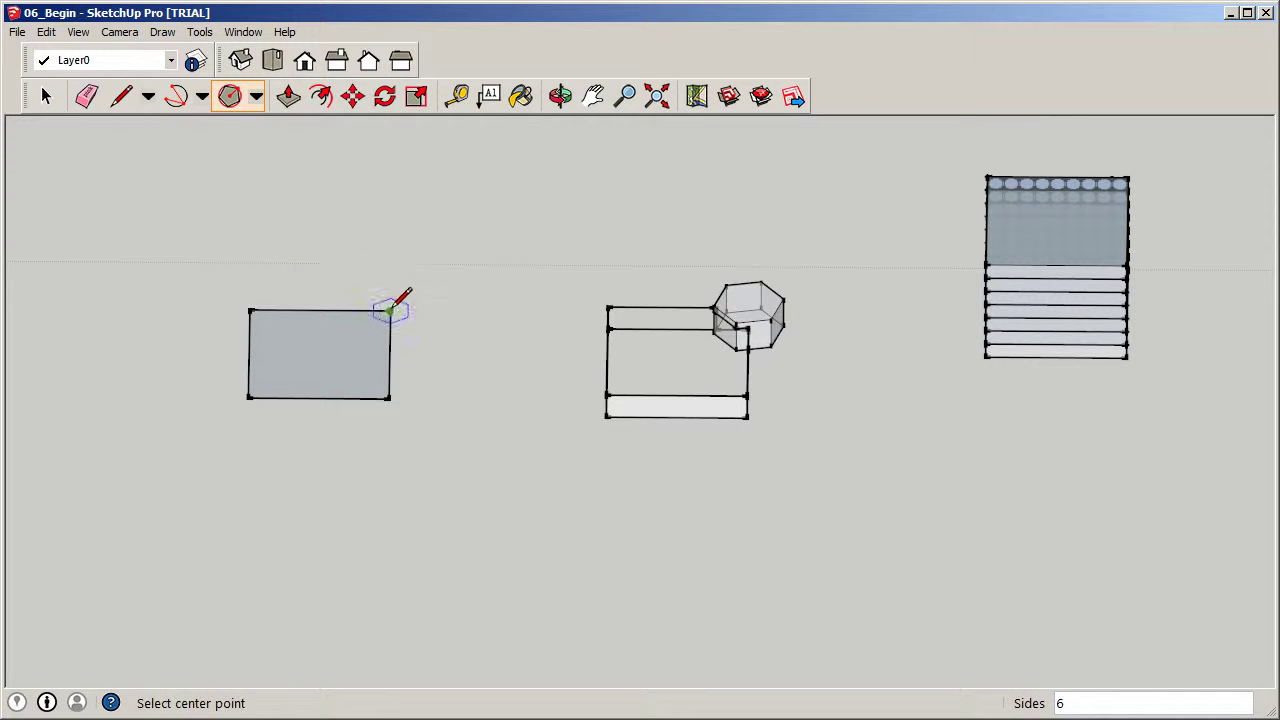
pyautogui.click(390, 311)
pyautogui.write("25'")
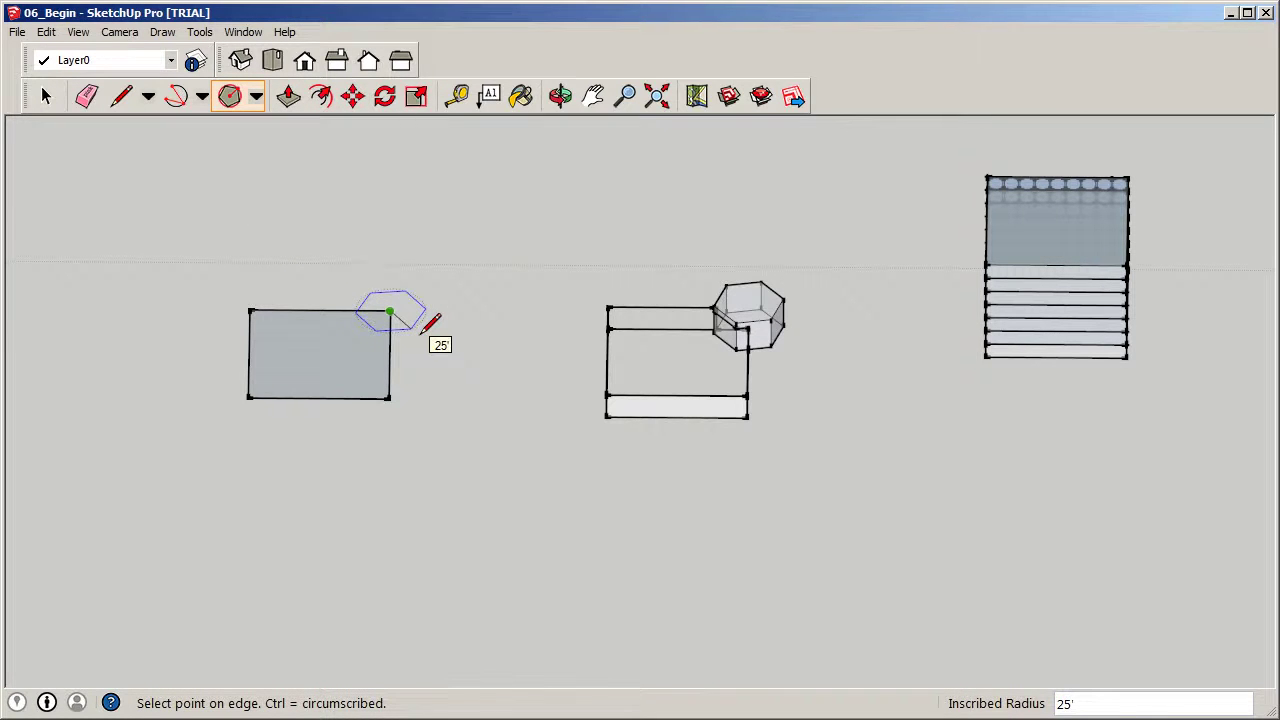
pyautogui.click(45, 95)
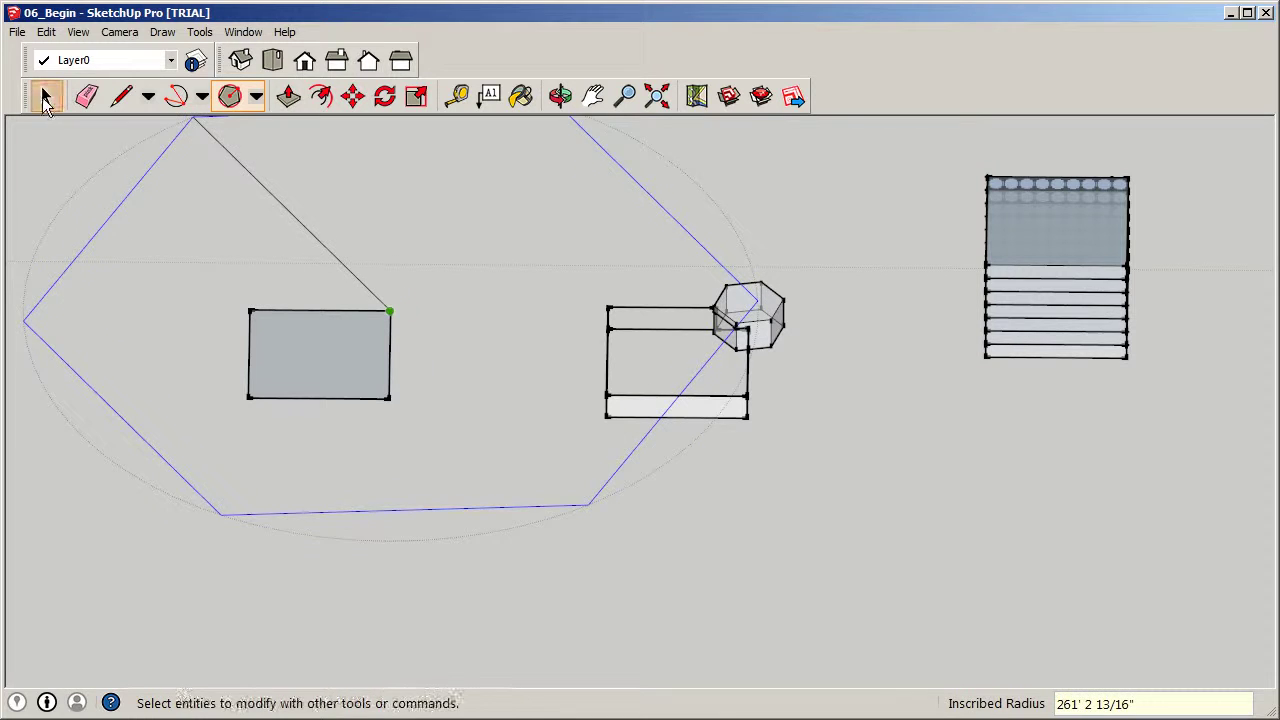
pyautogui.click(365, 342)
pyautogui.scroll(3, 370, 338)
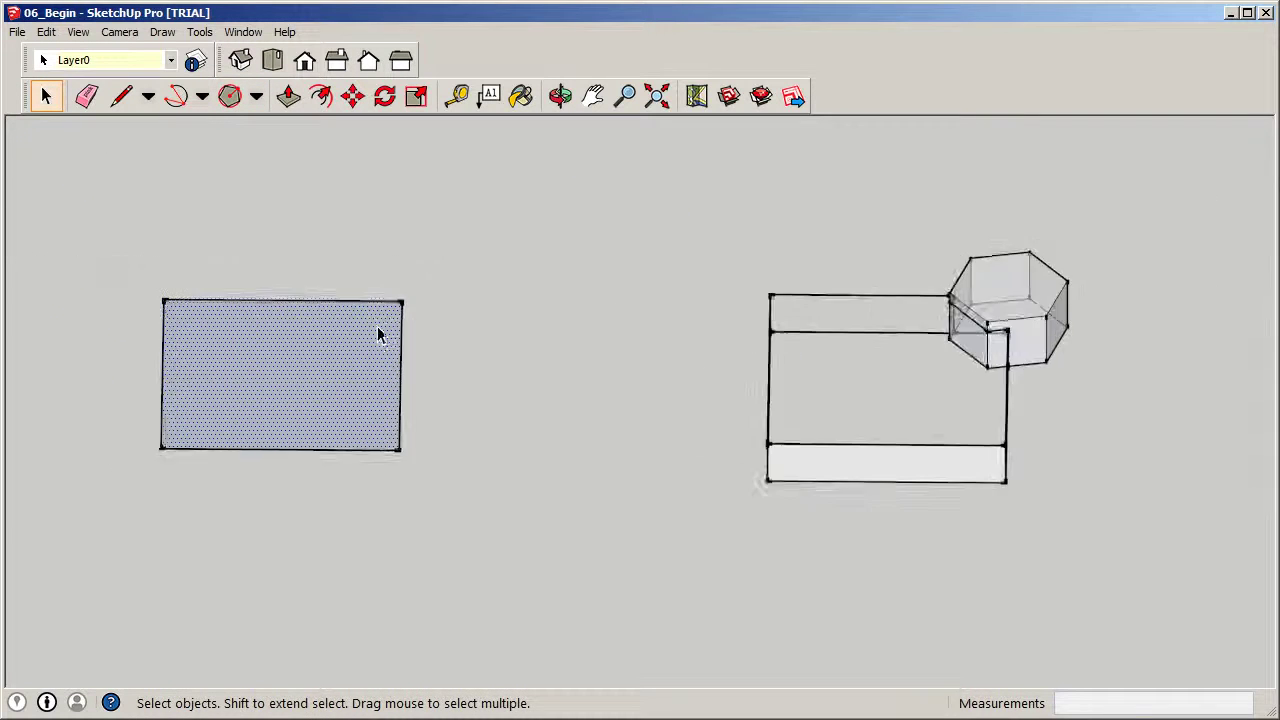
pyautogui.click(229, 100)
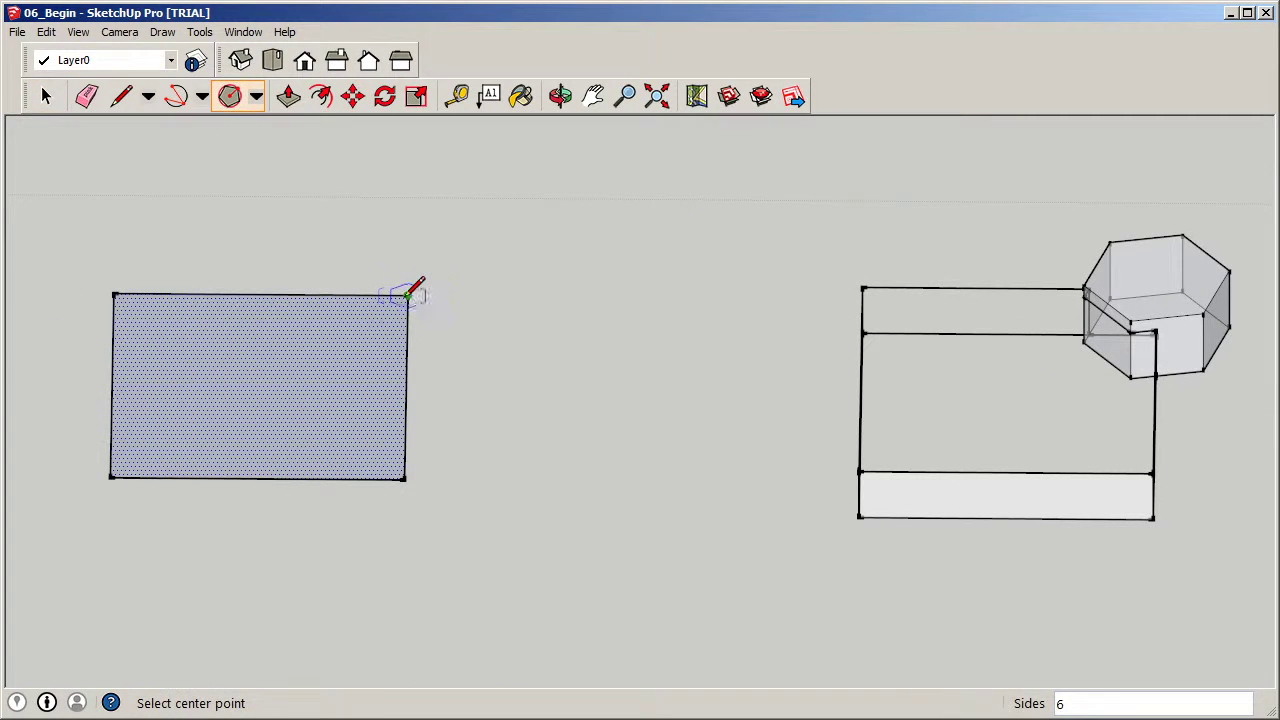
pyautogui.click(407, 296)
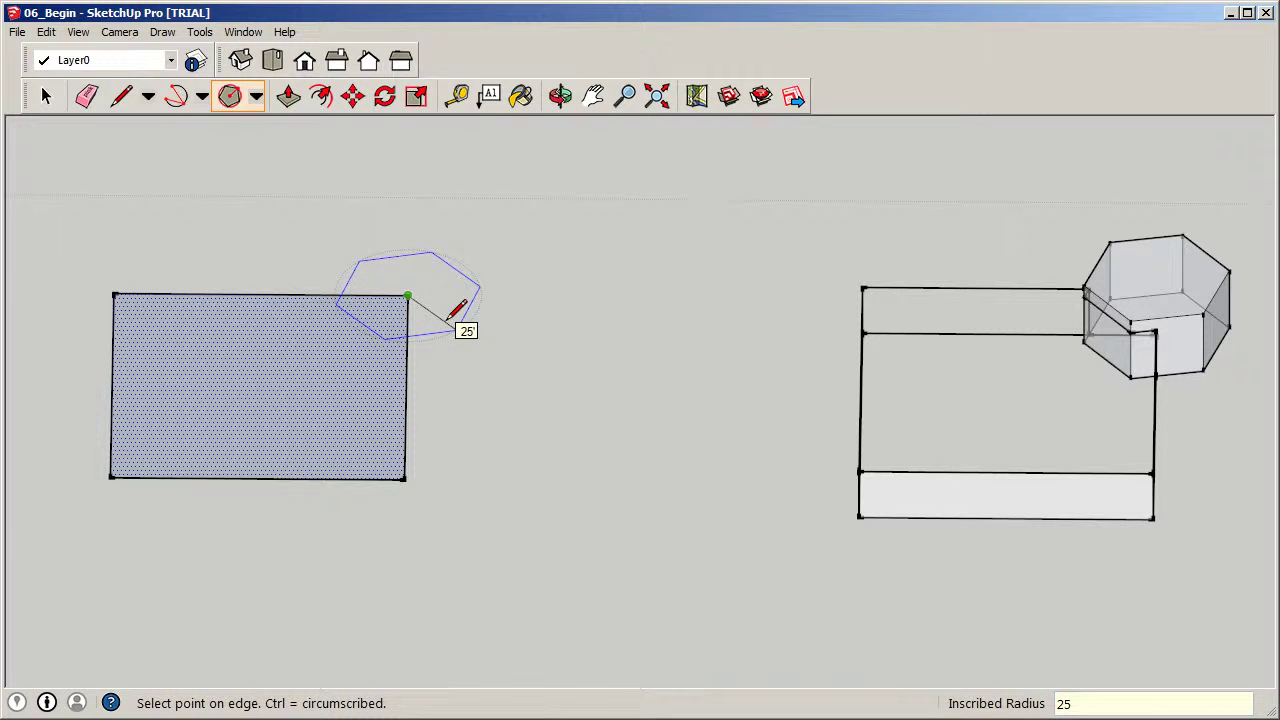
pyautogui.press('Return')
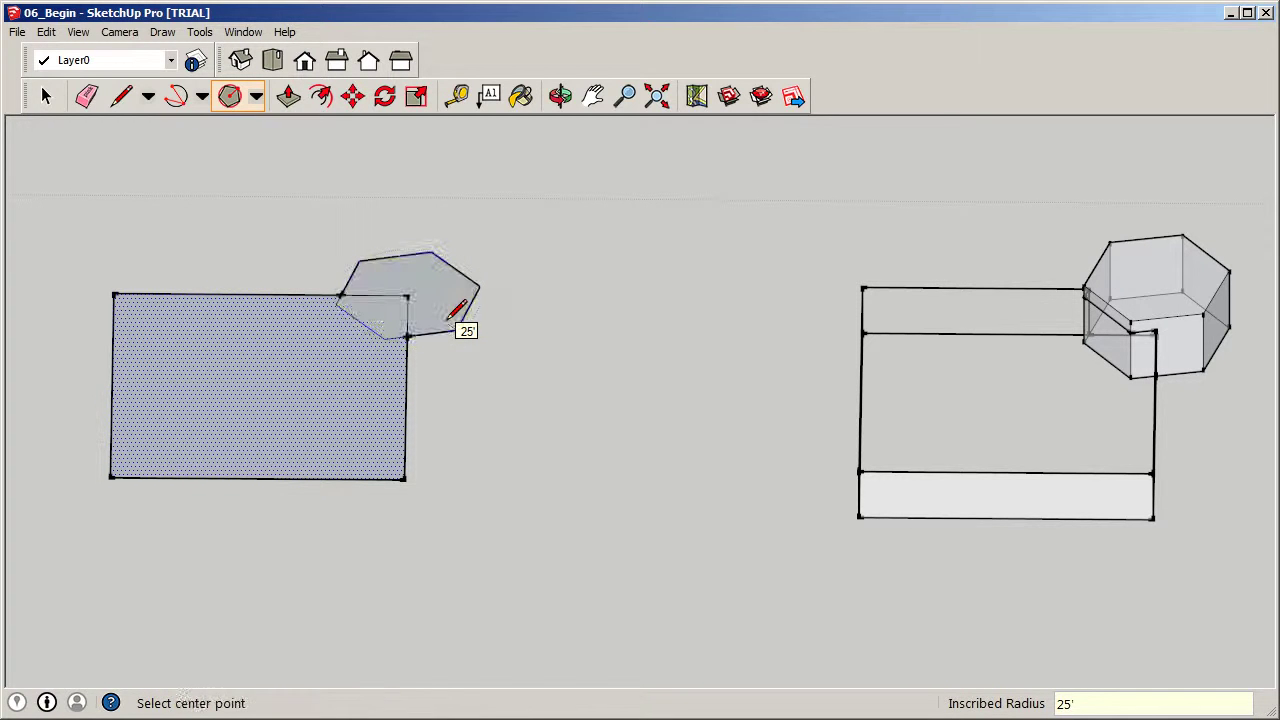
pyautogui.click(43, 91)
pyautogui.click(594, 191)
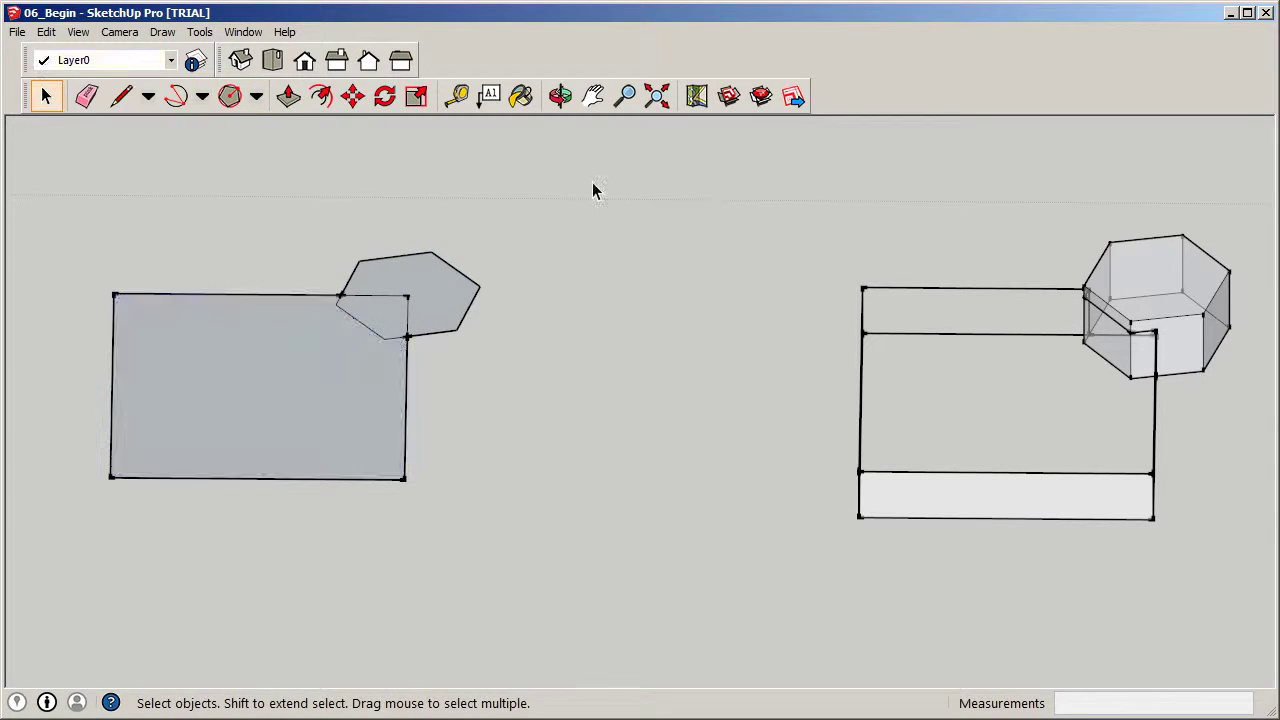
# Erase the square's horizontal and vertical edges that lie inside the hexagon.
pyautogui.scroll(1, 424, 300)
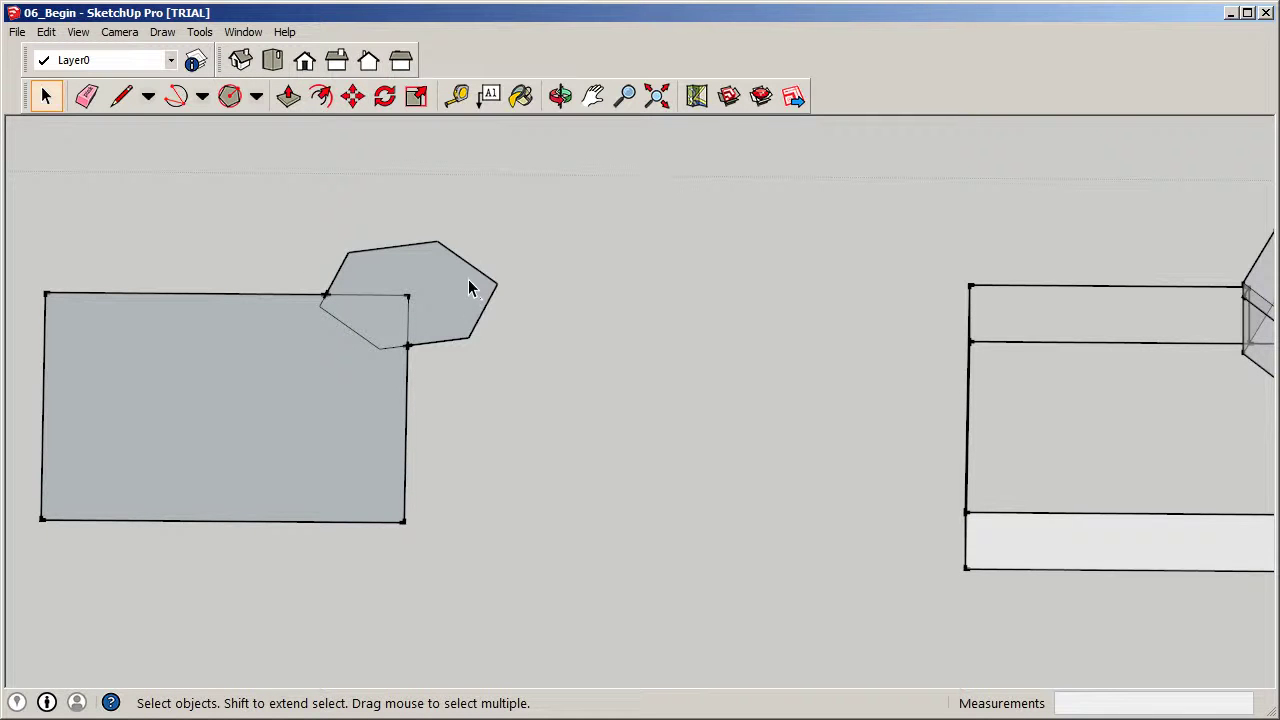
pyautogui.click(277, 406)
pyautogui.click(384, 262)
pyautogui.click(346, 297)
pyautogui.rightClick(346, 295)
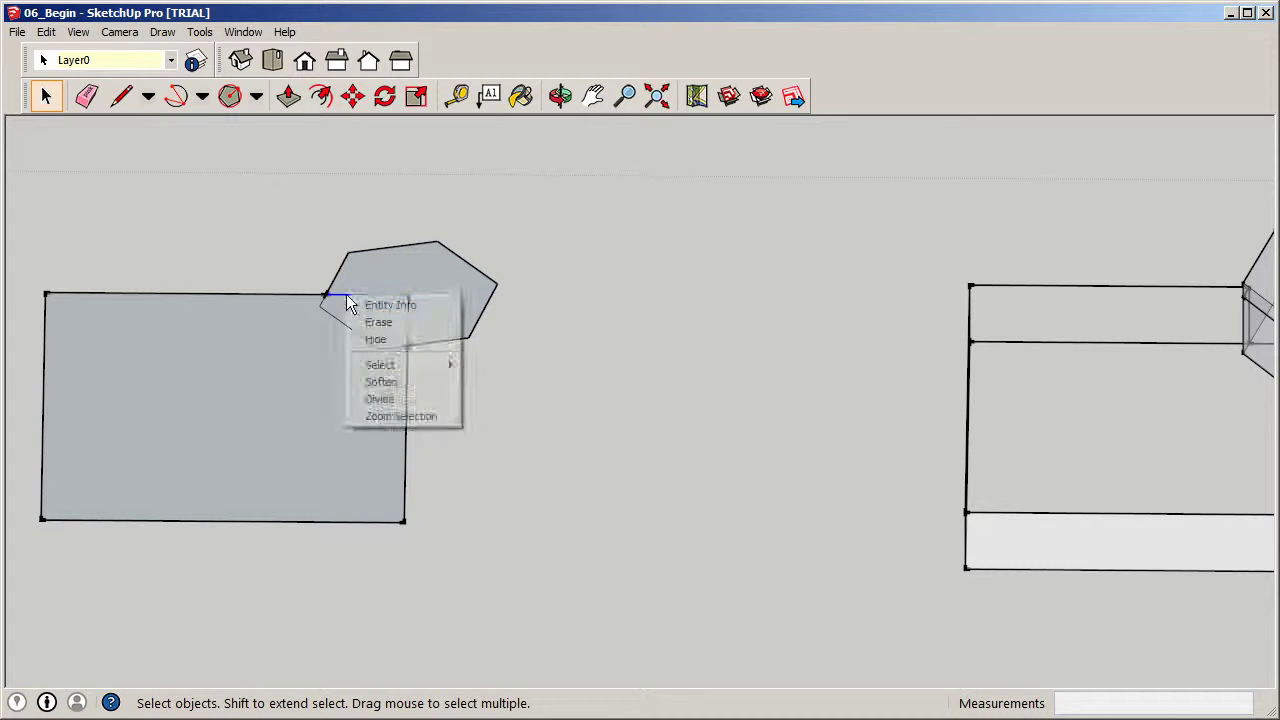
pyautogui.click(378, 322)
pyautogui.click(408, 320)
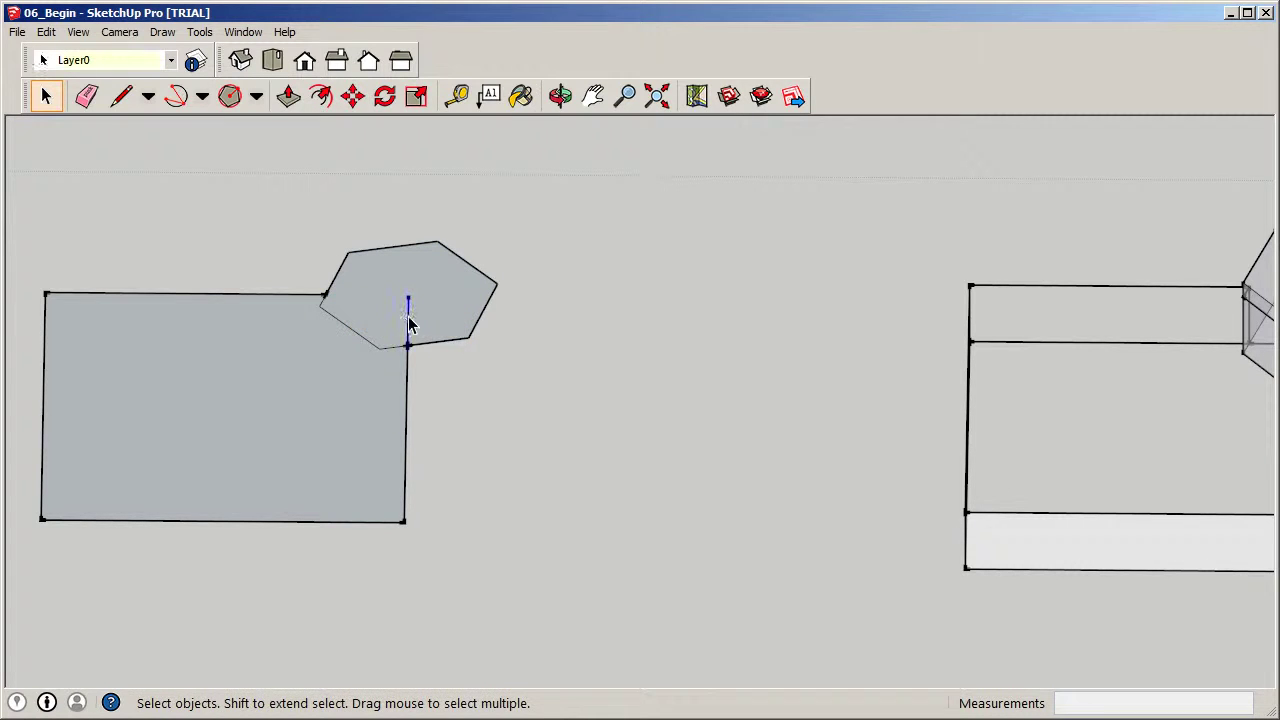
pyautogui.rightClick(410, 322)
pyautogui.click(440, 343)
pyautogui.moveTo(475, 363)
pyautogui.mouseDown(button='middle')
pyautogui.moveTo(445, 415)
pyautogui.moveTo(405, 330)
pyautogui.mouseUp(button='middle')
pyautogui.click(288, 95)
# Make the flat square face and the hexagon face into two separate groups.
pyautogui.click(315, 352)
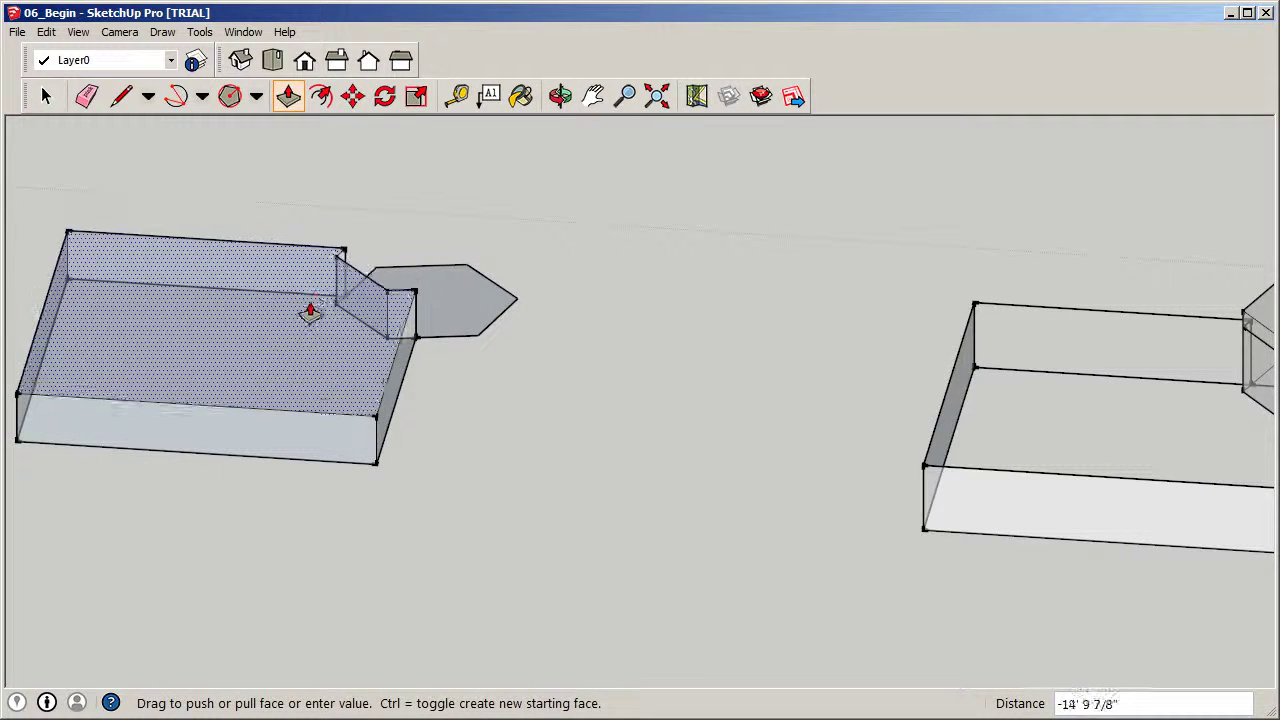
pyautogui.click(41, 87)
pyautogui.click(270, 402)
pyautogui.rightClick(261, 343)
pyautogui.click(325, 481)
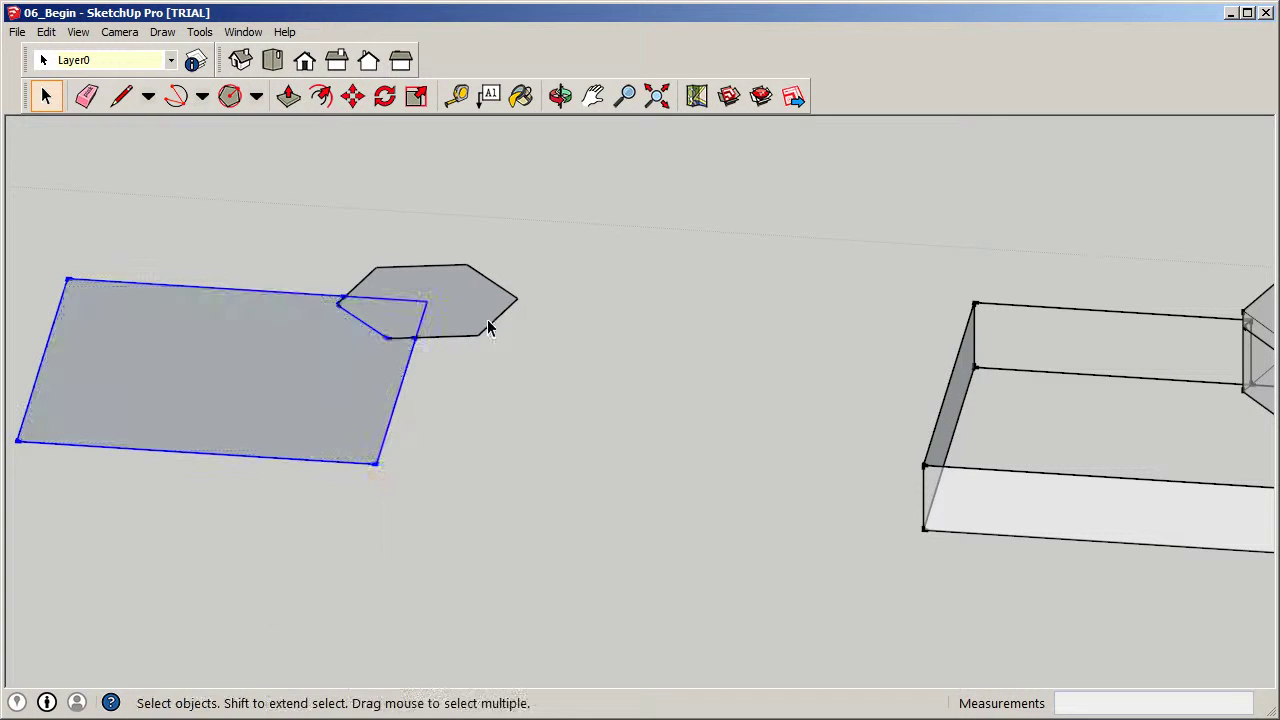
pyautogui.click(480, 313)
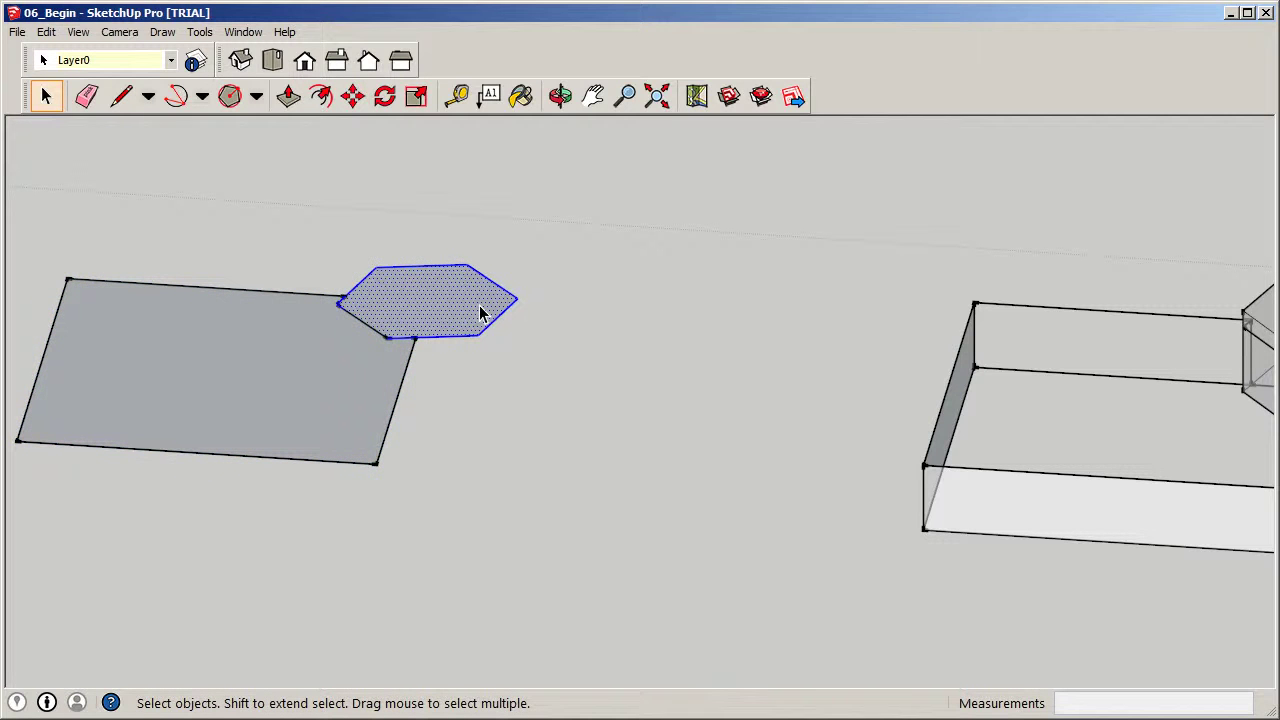
pyautogui.rightClick(480, 313)
pyautogui.click(530, 441)
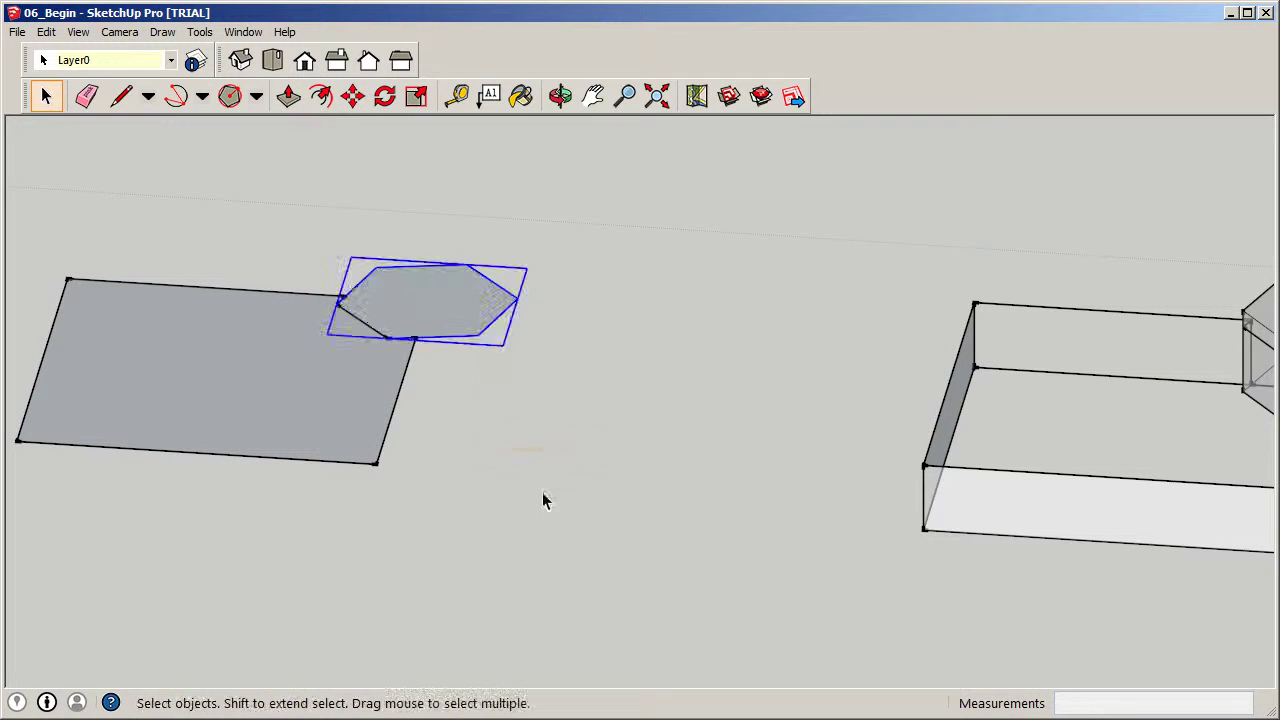
pyautogui.click(235, 255)
# Inside the rectangle group, push/pull the square face up 20' into a block.
pyautogui.click(242, 362)
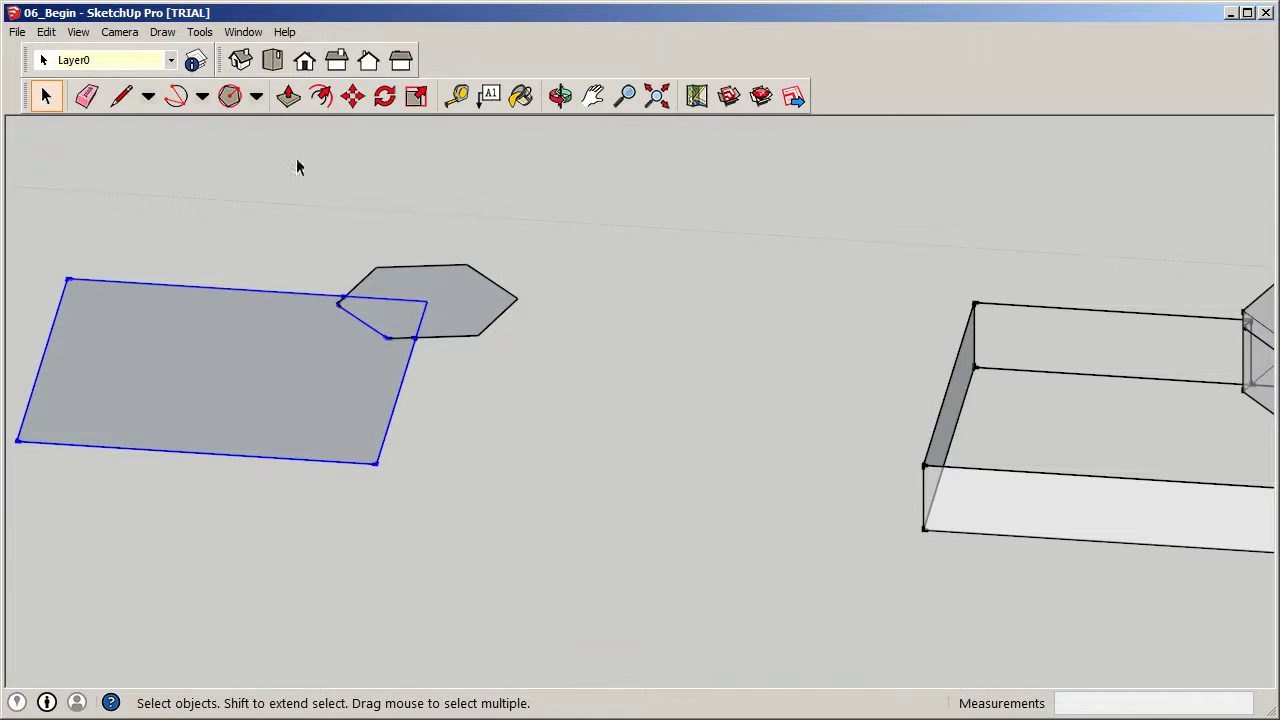
pyautogui.click(288, 95)
pyautogui.click(45, 95)
pyautogui.click(200, 368)
pyautogui.doubleClick(200, 368)
pyautogui.click(288, 95)
pyautogui.click(288, 95)
pyautogui.click(271, 354)
pyautogui.write("20'")
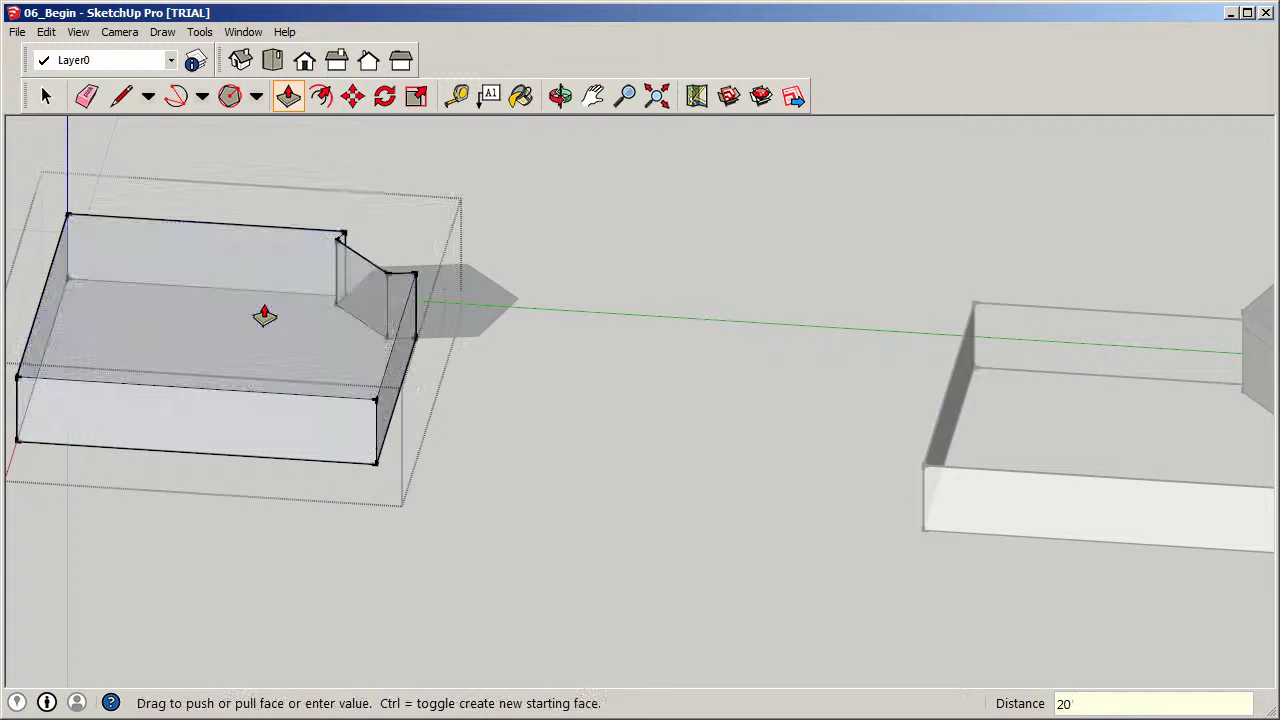
pyautogui.press('Return')
pyautogui.click(45, 95)
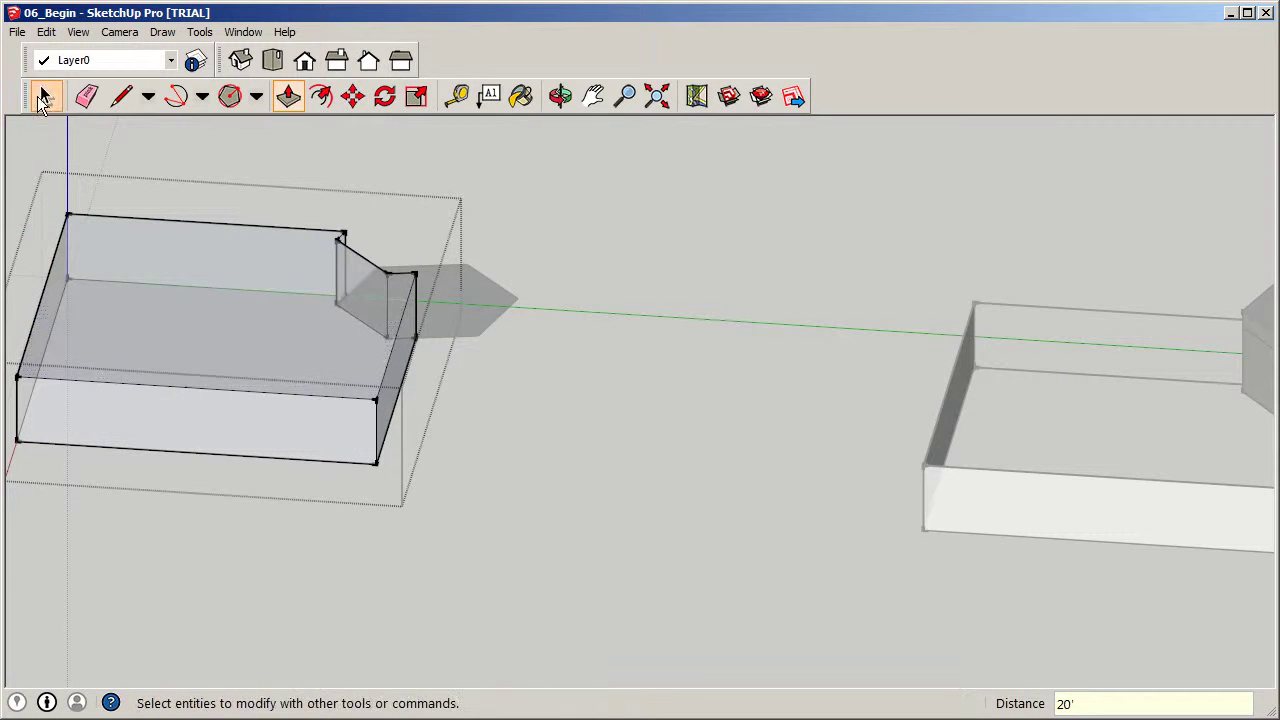
pyautogui.click(566, 506)
# Inside the hexagon group, pull the hexagon's top face up 5' higher.
pyautogui.click(483, 302)
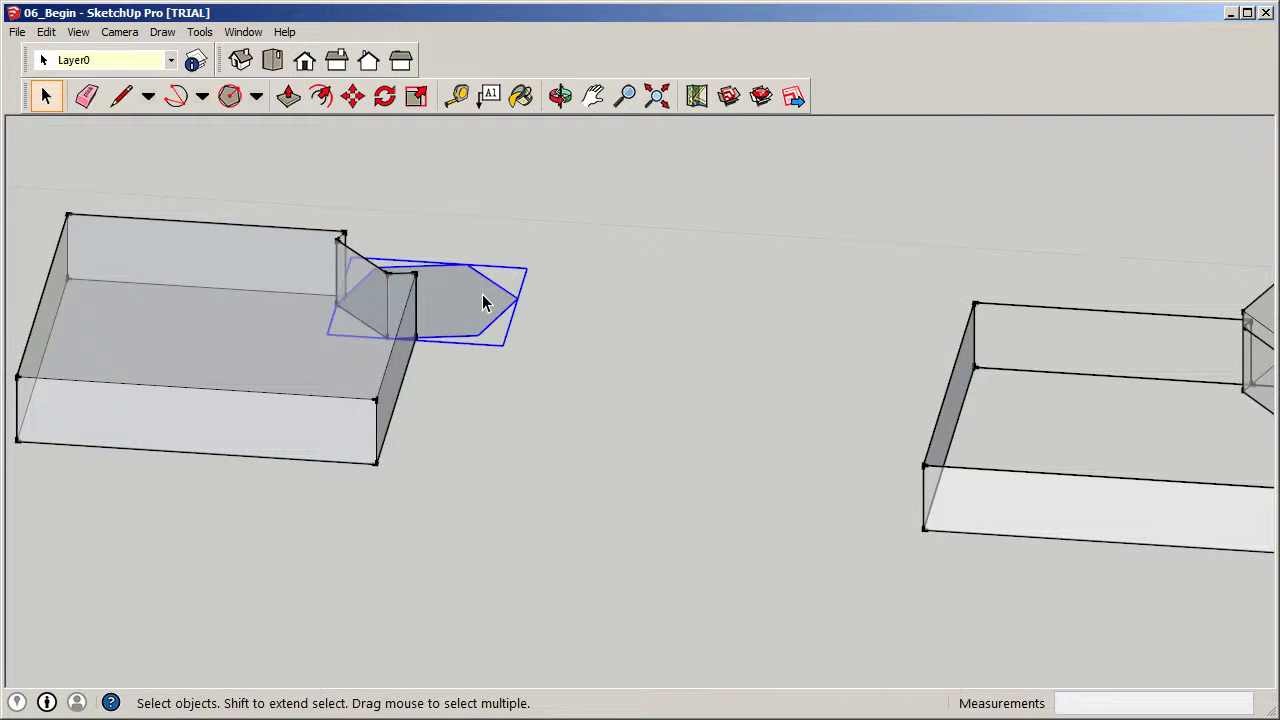
pyautogui.doubleClick(483, 302)
pyautogui.click(288, 95)
pyautogui.click(449, 271)
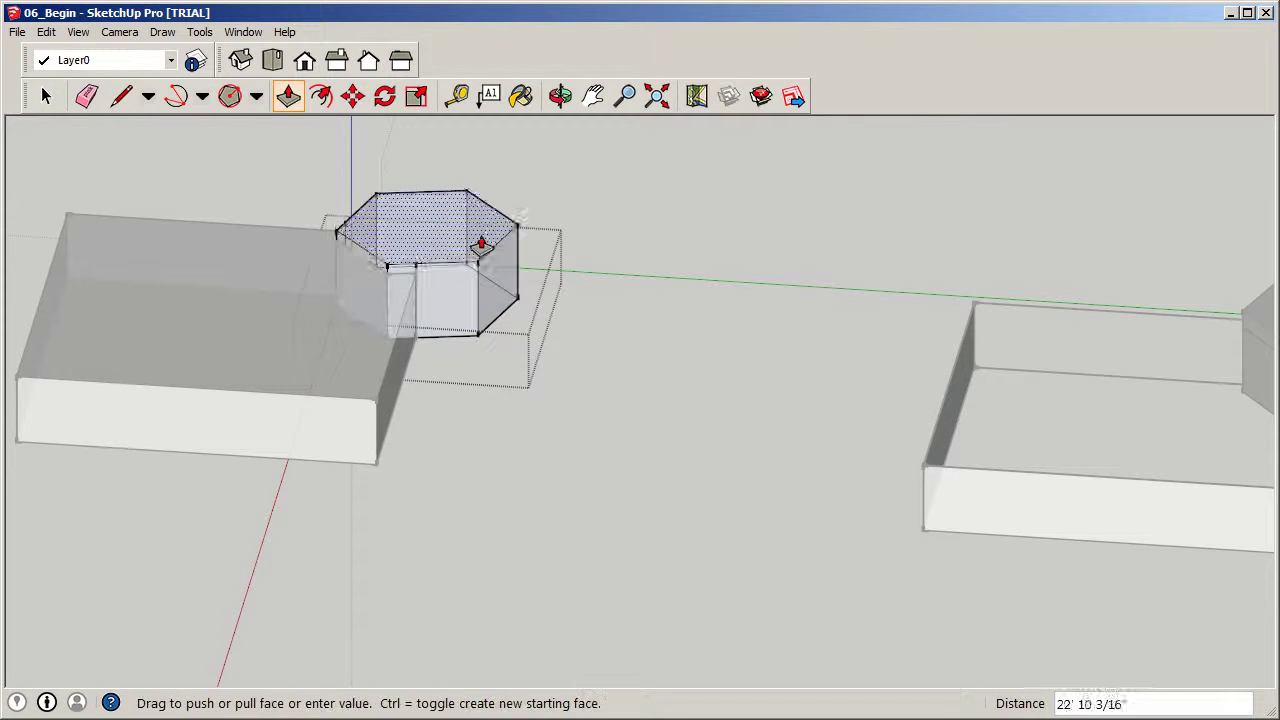
pyautogui.write('20')
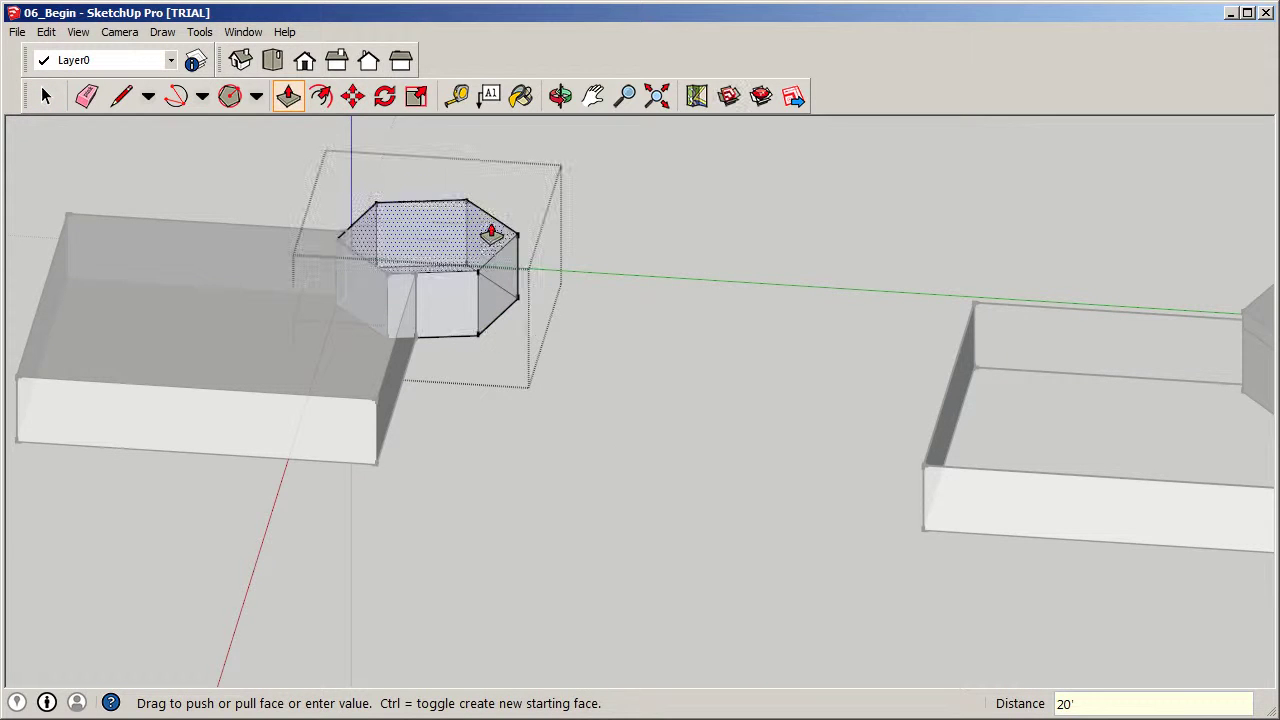
pyautogui.click(466, 228)
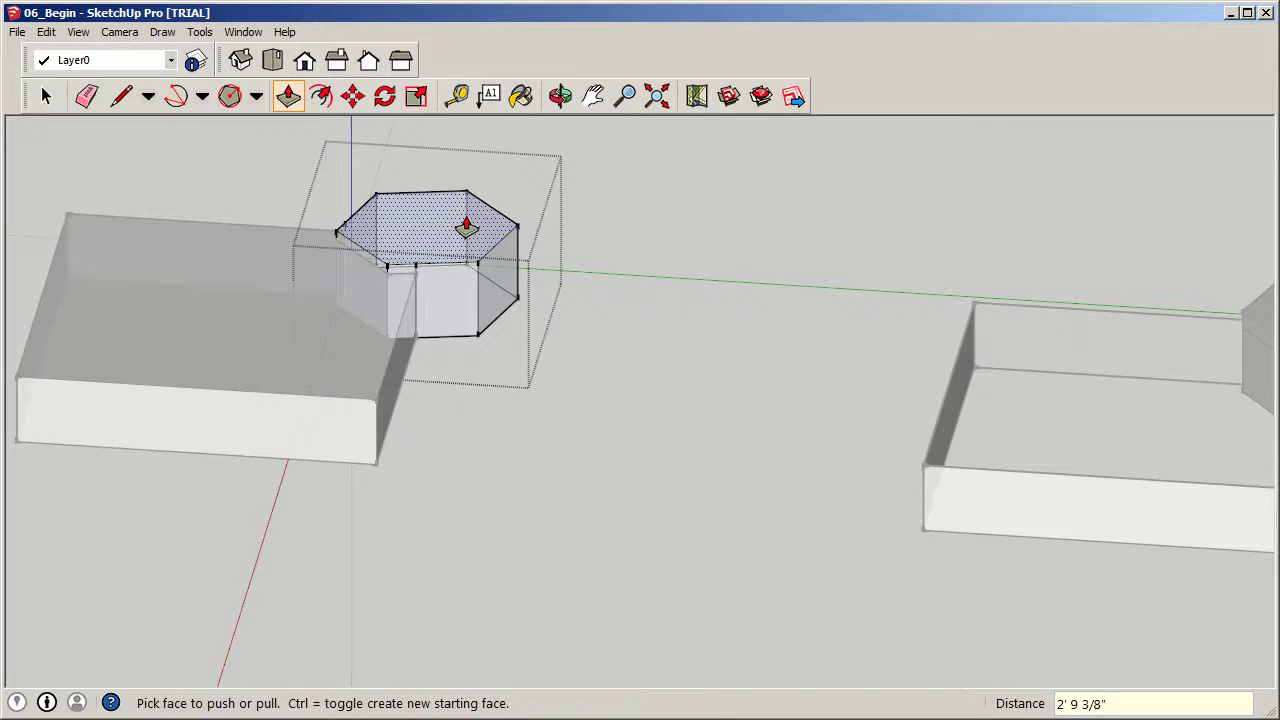
pyautogui.write("5'")
pyautogui.press('Return')
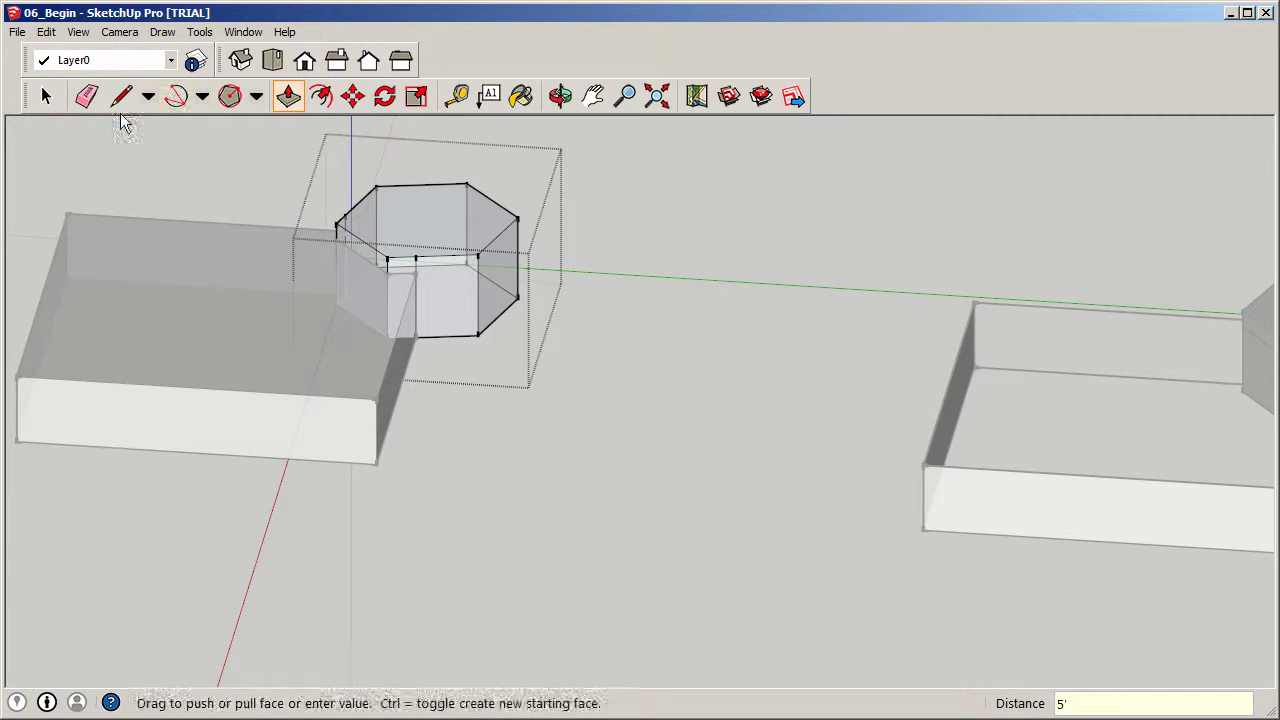
pyautogui.click(45, 96)
pyautogui.scroll(-5, 611, 510)
pyautogui.press('o')
pyautogui.moveTo(623, 506); pyautogui.dragTo(750, 505)
pyautogui.press('space')
# Erase the first stray vertical edge inside the hexagon prism group.
pyautogui.scroll(5, 506, 386)
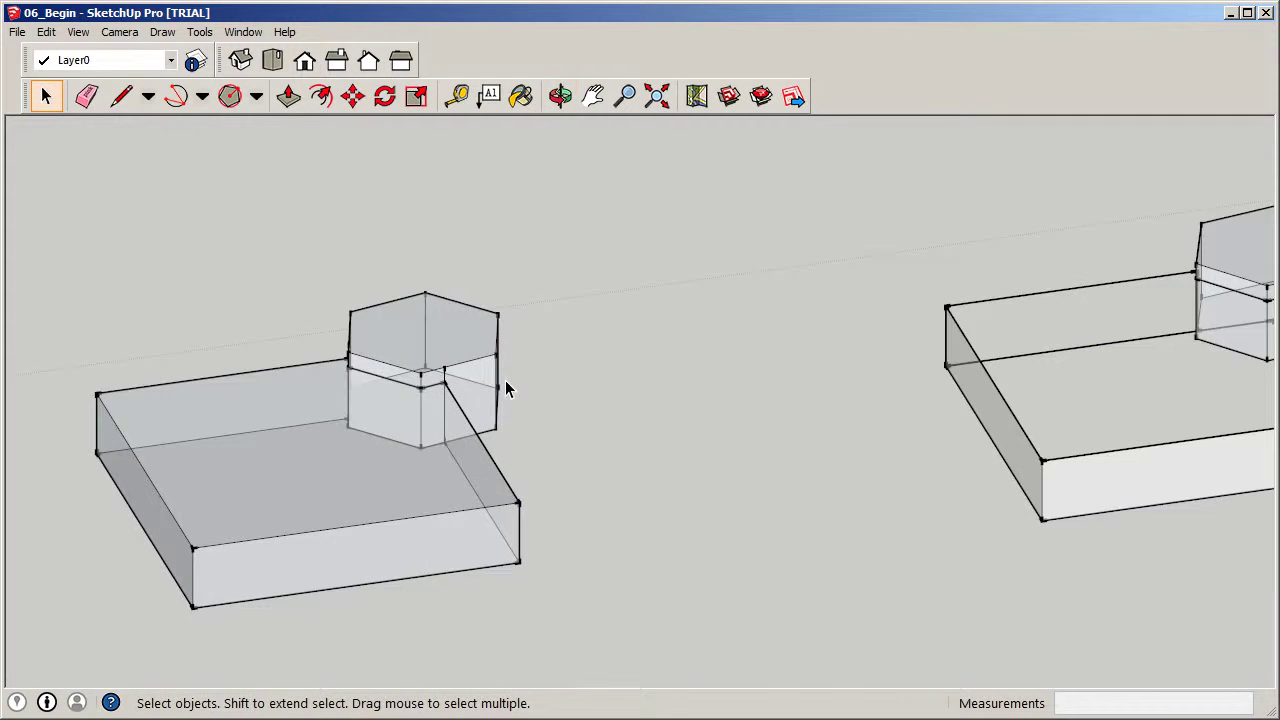
pyautogui.scroll(7, 432, 398)
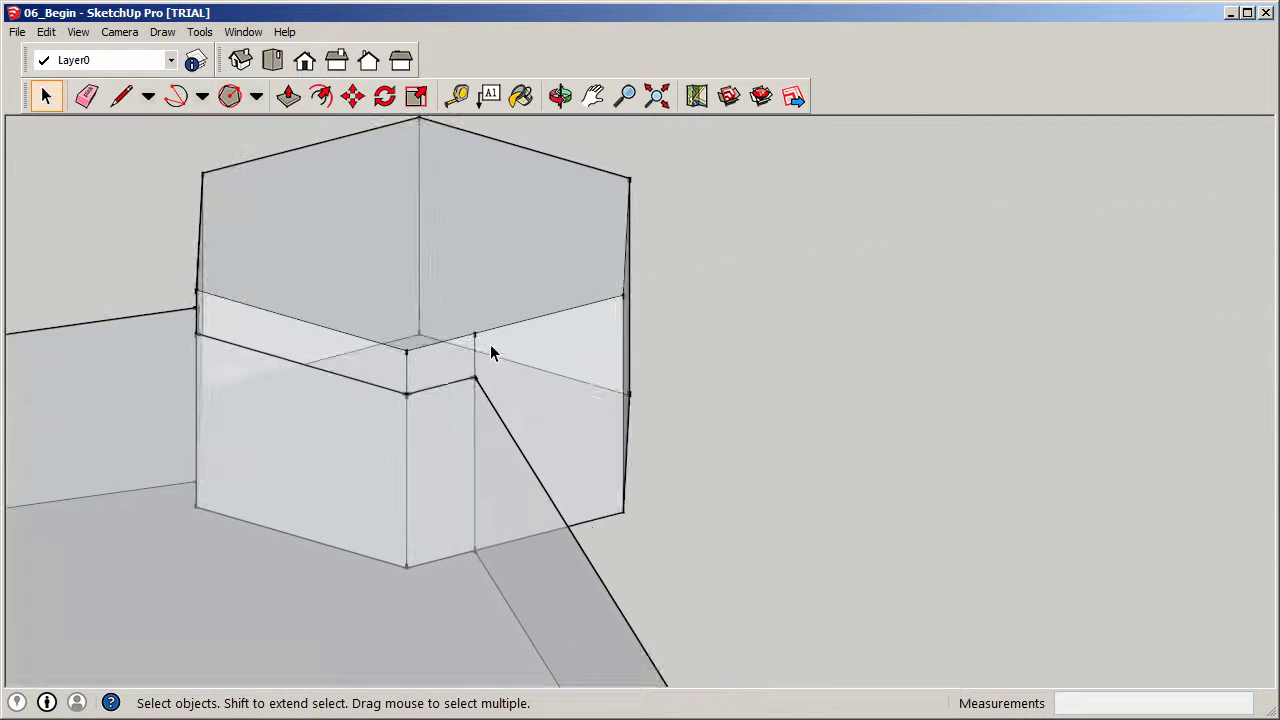
pyautogui.click(475, 355)
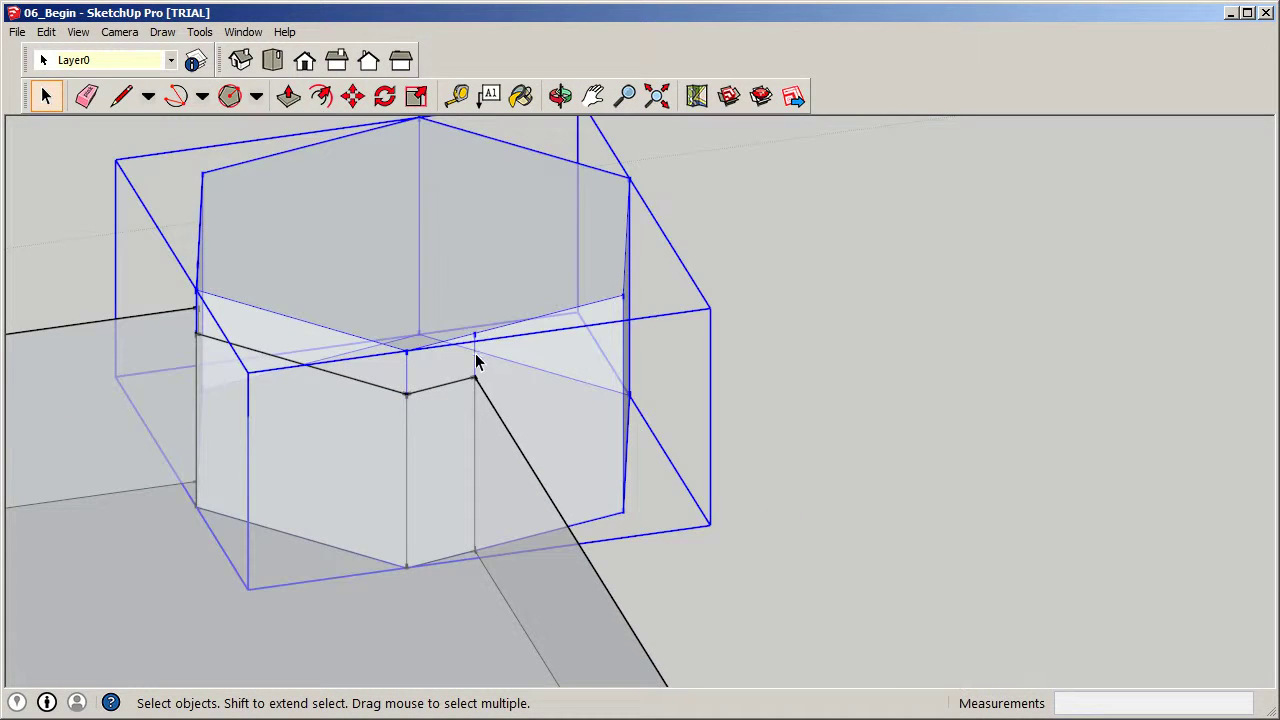
pyautogui.doubleClick(475, 364)
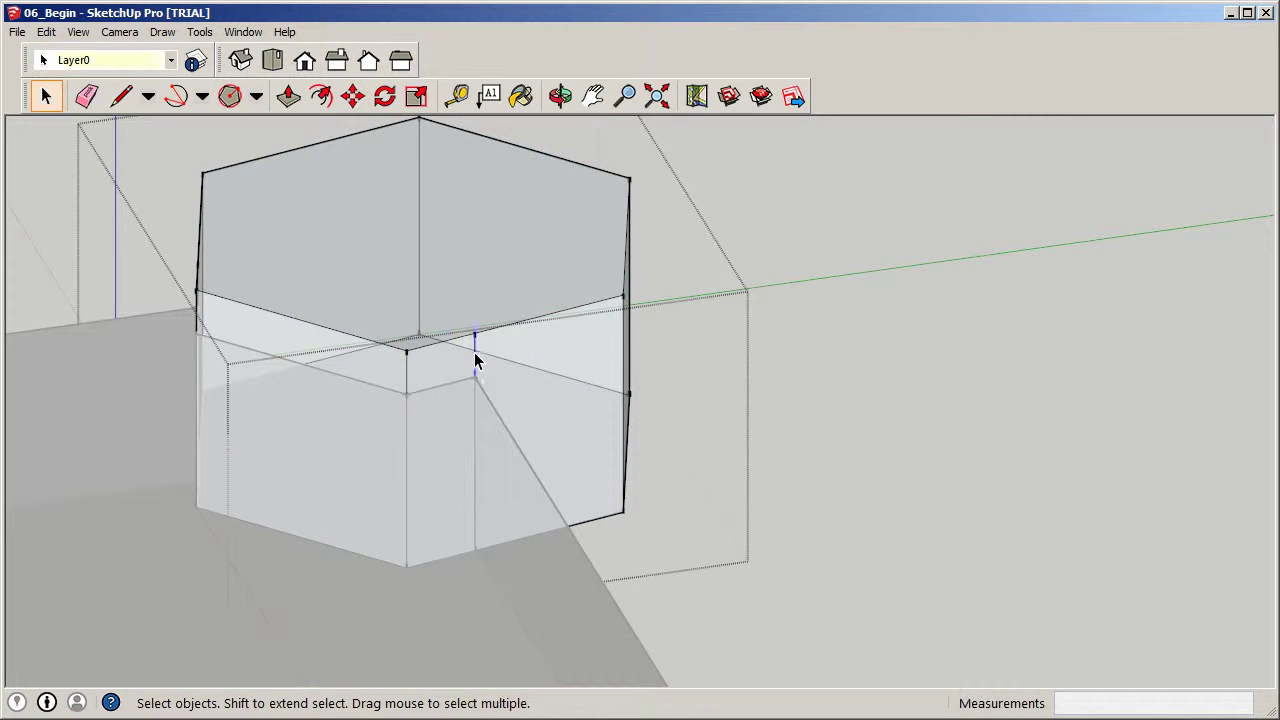
pyautogui.rightClick(475, 355)
pyautogui.click(505, 377)
pyautogui.moveTo(407, 366); pyautogui.dragTo(329, 346, button='middle')
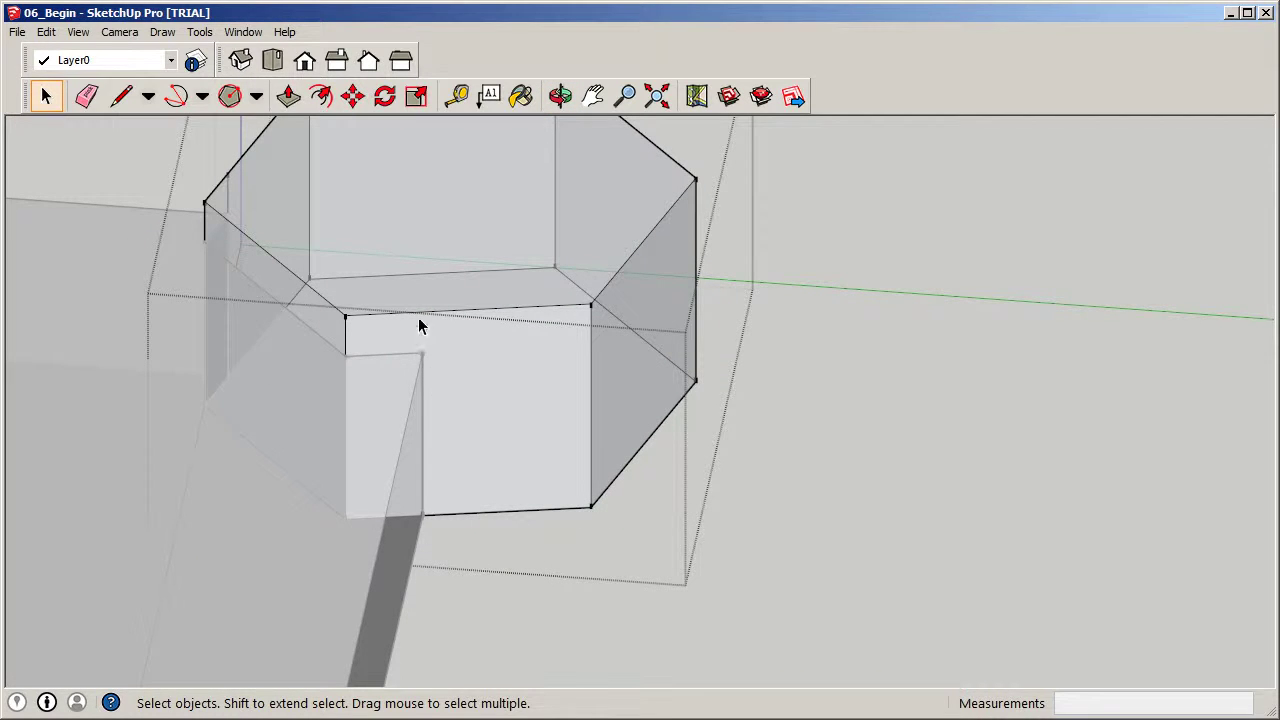
pyautogui.click(993, 449)
# Erase the second stray short edge on the hexagon prism, then view the whole block.
pyautogui.scroll(-3, 992, 449)
pyautogui.moveTo(937, 449); pyautogui.dragTo(1071, 480, button='middle')
pyautogui.scroll(3, 383, 373)
pyautogui.moveTo(466, 346); pyautogui.dragTo(503, 380, button='middle')
pyautogui.click(506, 381)
pyautogui.doubleClick(506, 381)
pyautogui.click(506, 381)
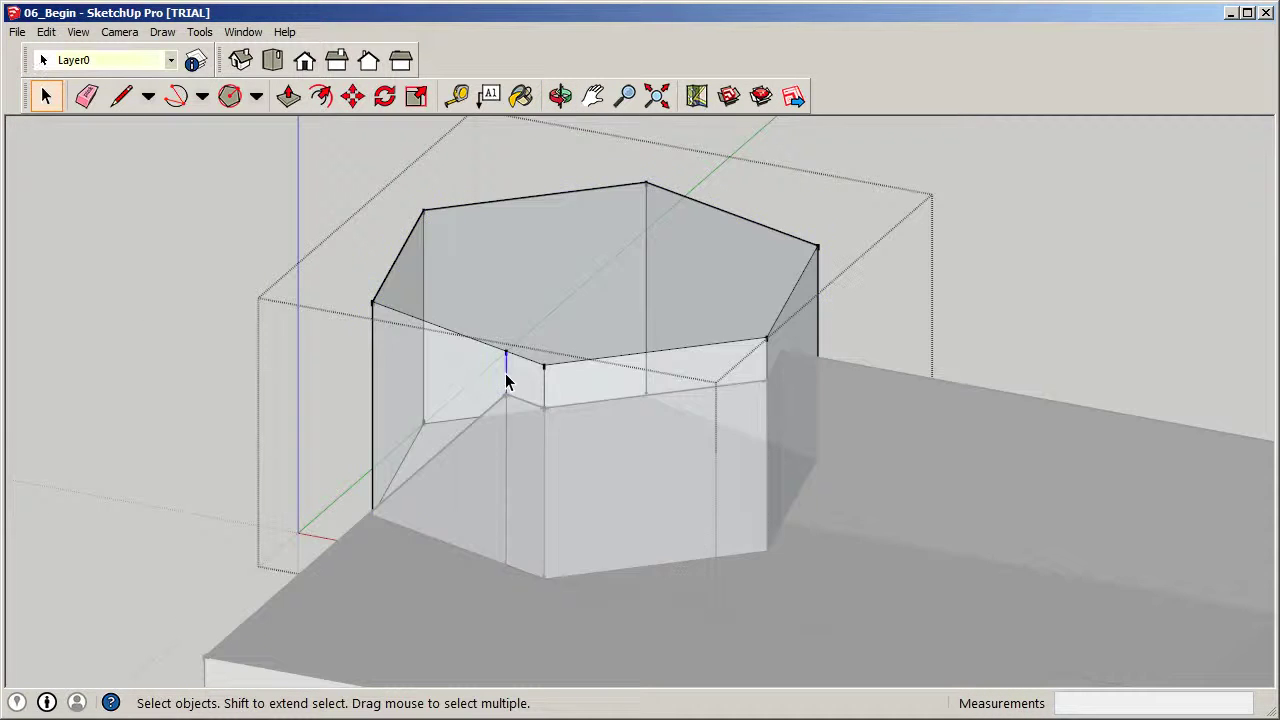
pyautogui.rightClick(510, 371)
pyautogui.click(540, 474)
pyautogui.click(184, 350)
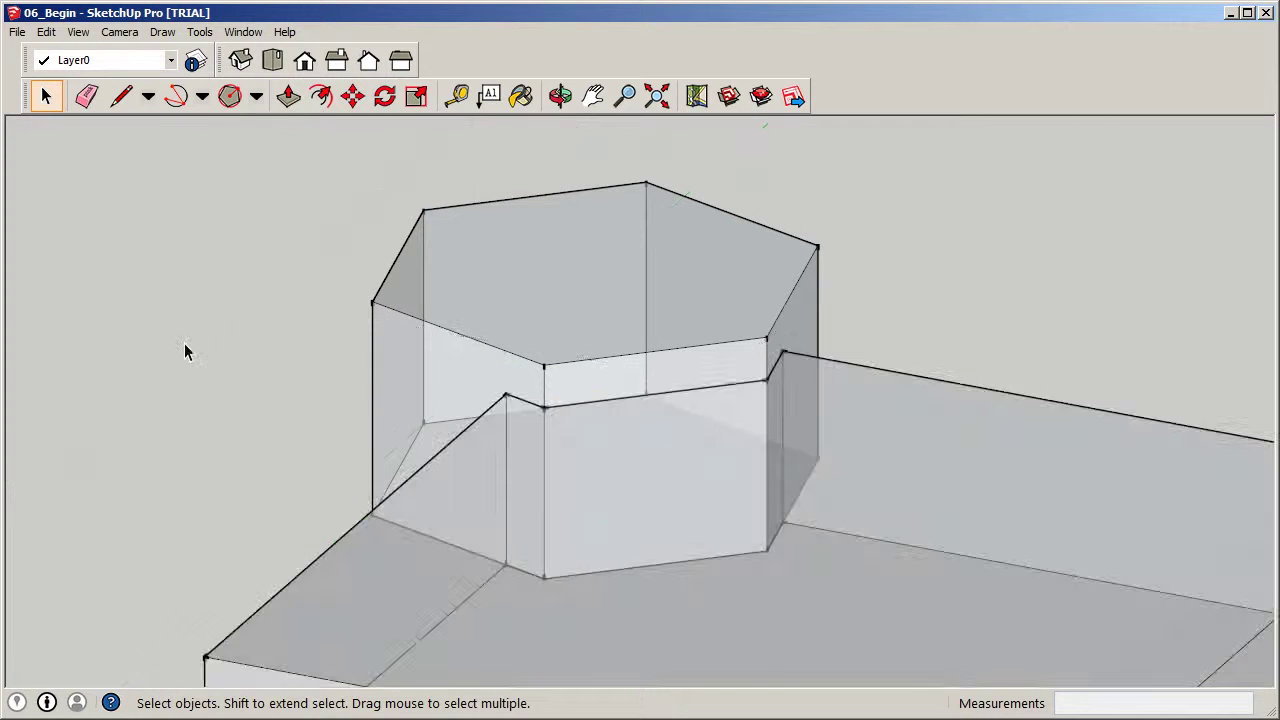
pyautogui.scroll(-5, 184, 345)
pyautogui.moveTo(285, 350); pyautogui.dragTo(671, 523, button='middle')
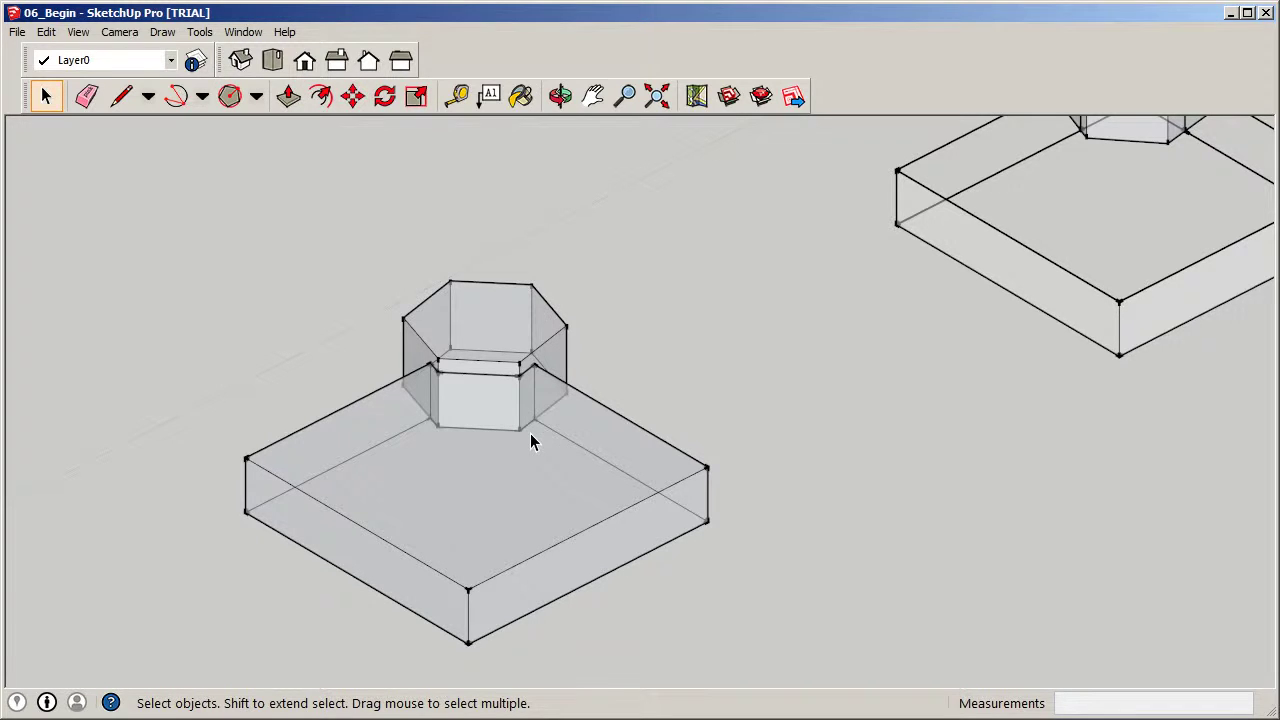
pyautogui.scroll(-2, 551, 473)
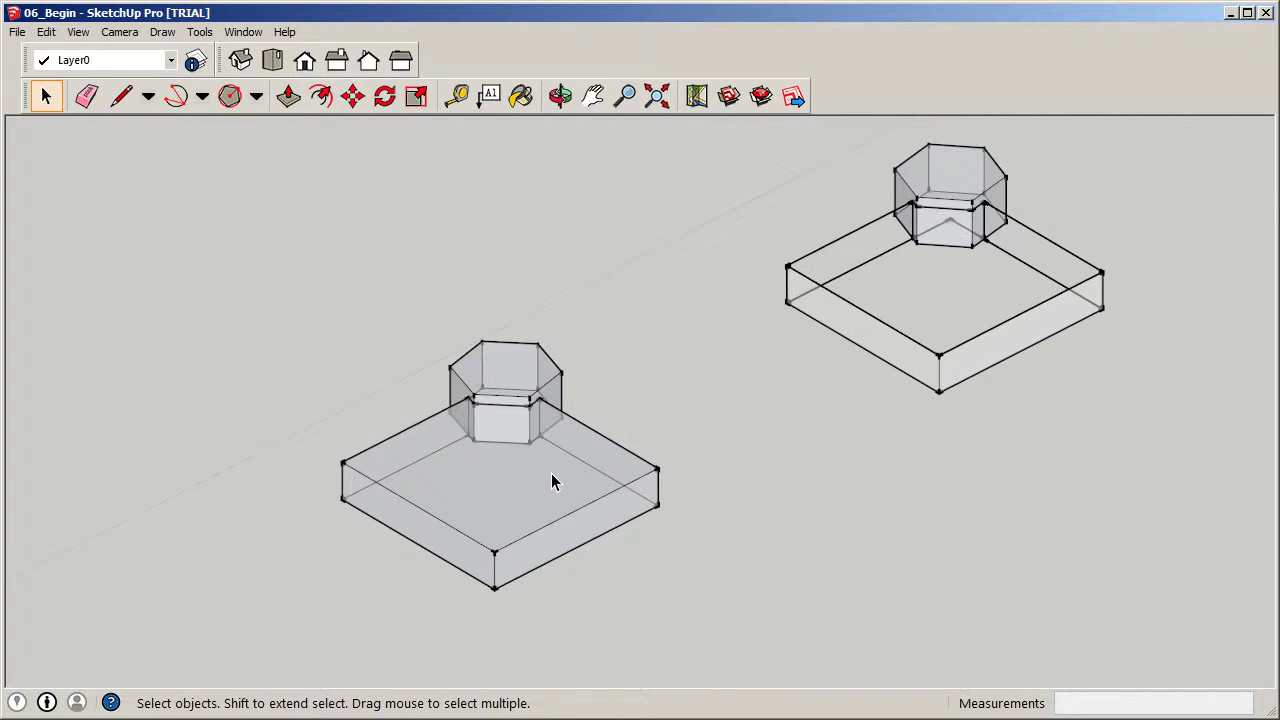
pyautogui.scroll(2, 489, 412)
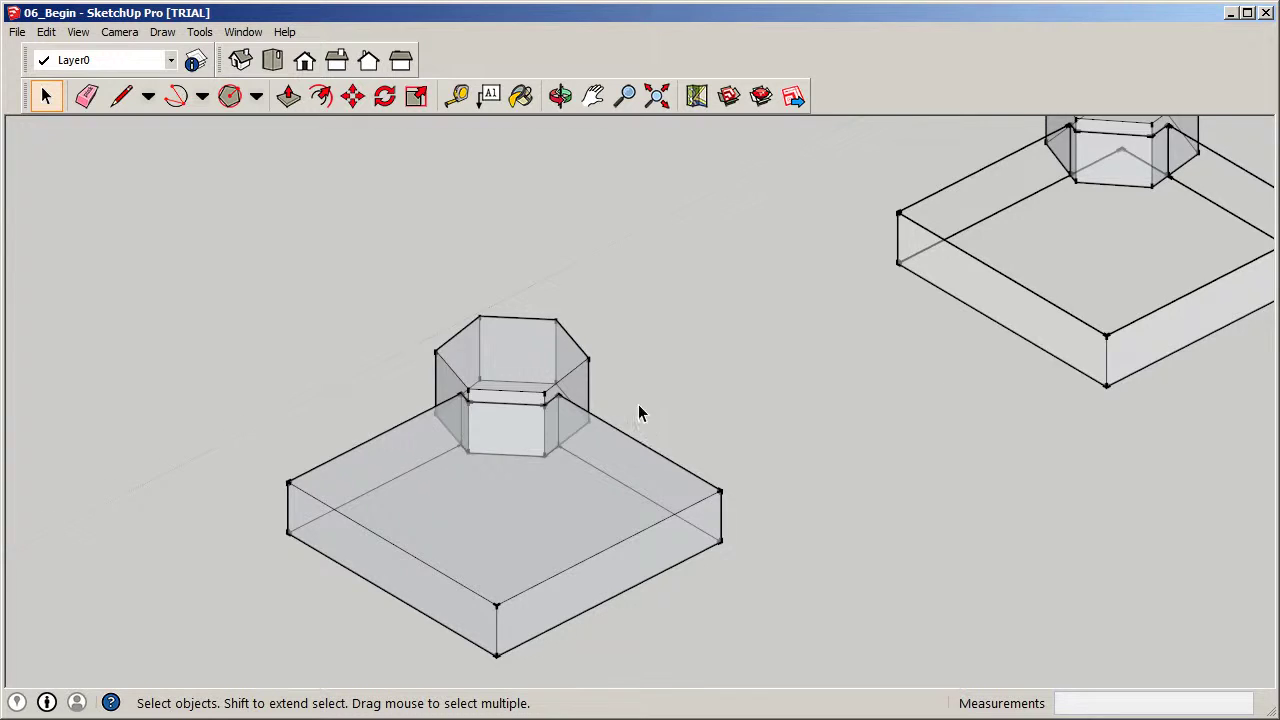
pyautogui.scroll(-2, 789, 363)
pyautogui.scroll(4, 797, 383)
pyautogui.scroll(-2, 712, 420)
pyautogui.scroll(2, 903, 243)
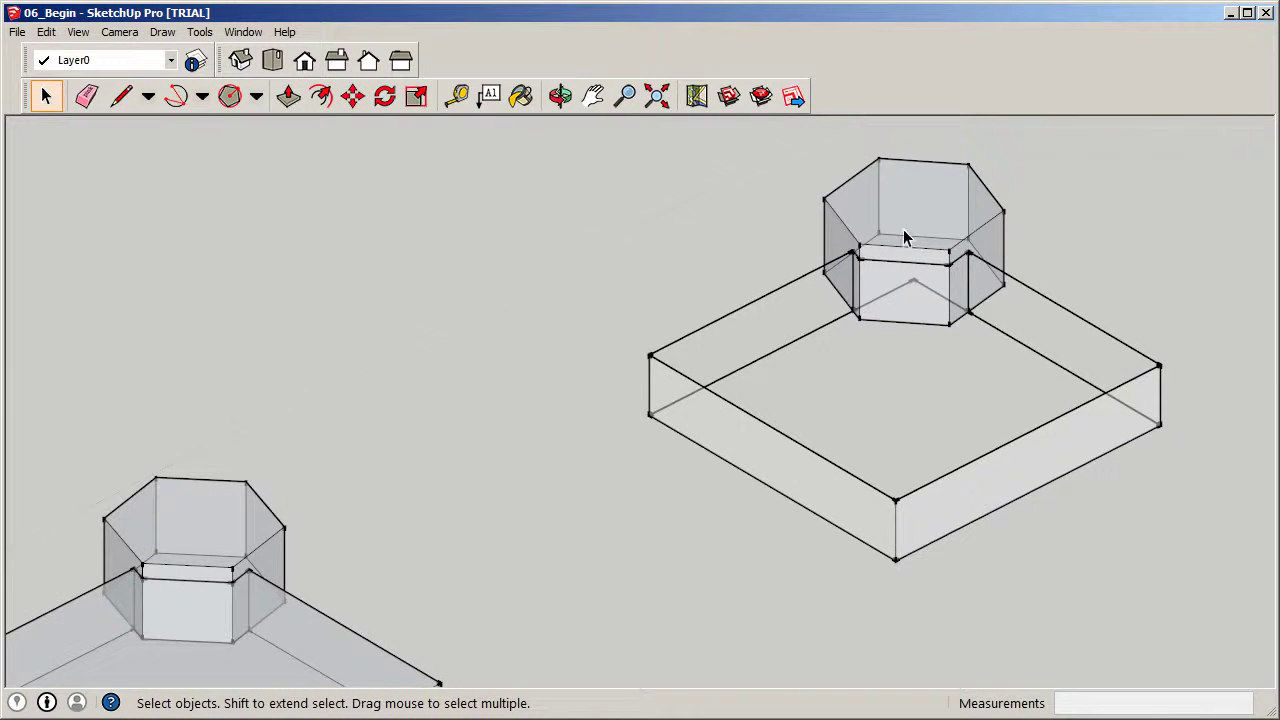
pyautogui.scroll(-3, 914, 243)
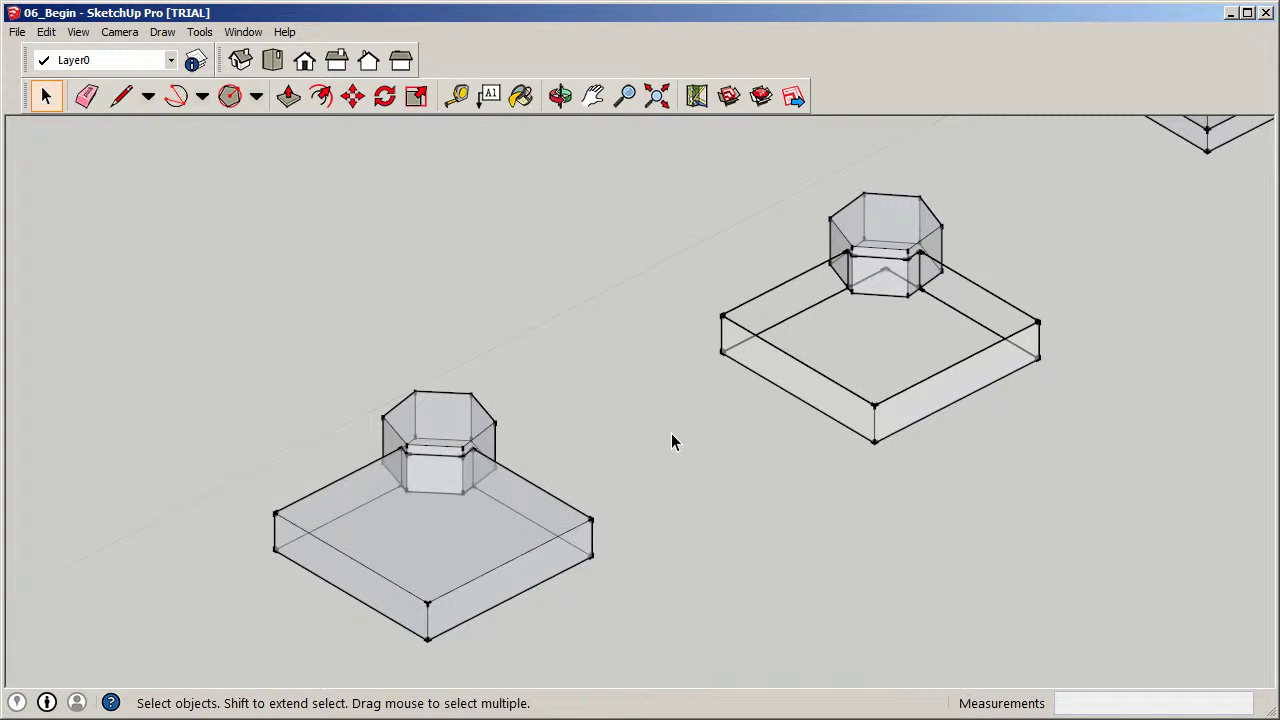
pyautogui.scroll(-2, 754, 405)
pyautogui.moveTo(754, 405); pyautogui.dragTo(660, 506, button='middle')
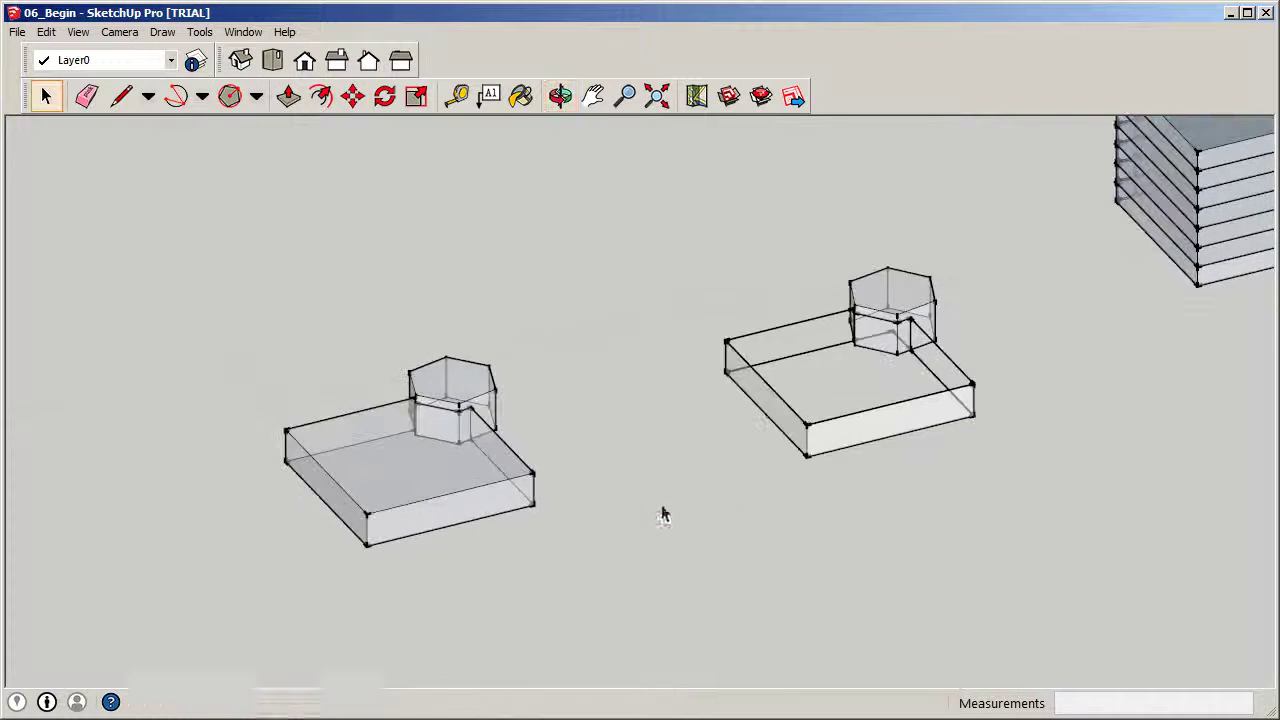
pyautogui.scroll(2, 637, 531)
pyautogui.scroll(2, 252, 497)
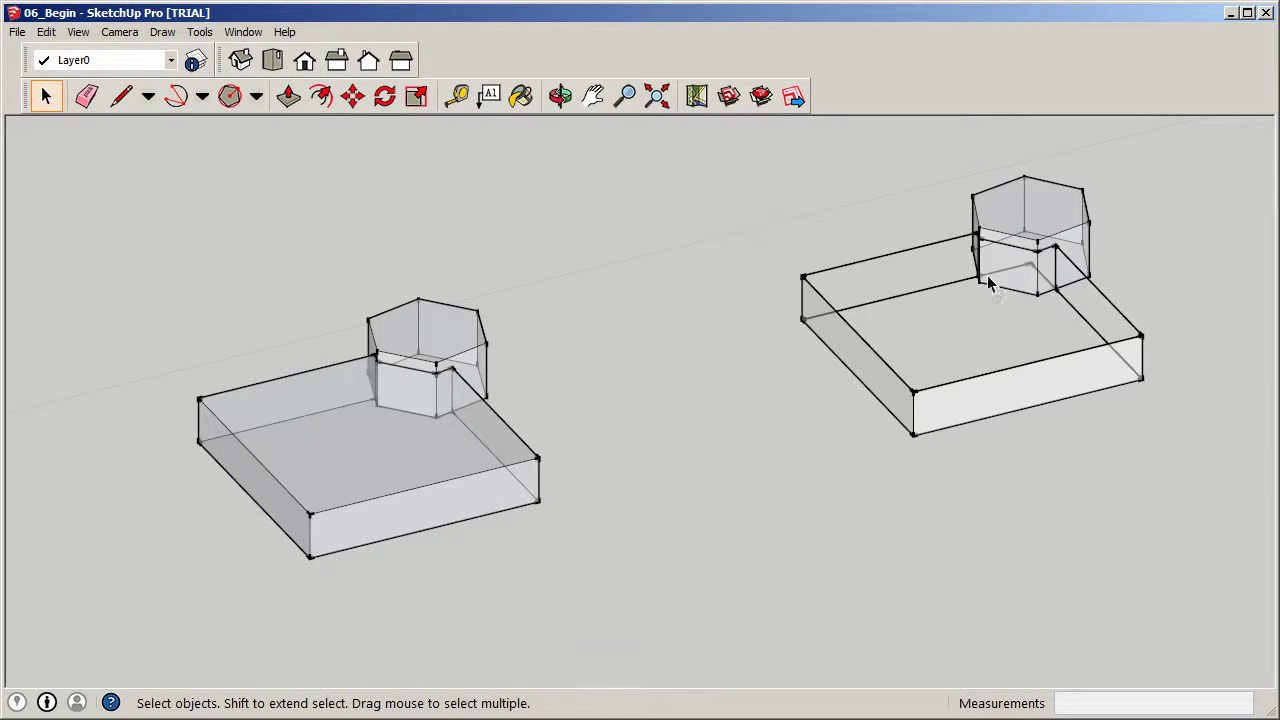
pyautogui.scroll(-1, 878, 388)
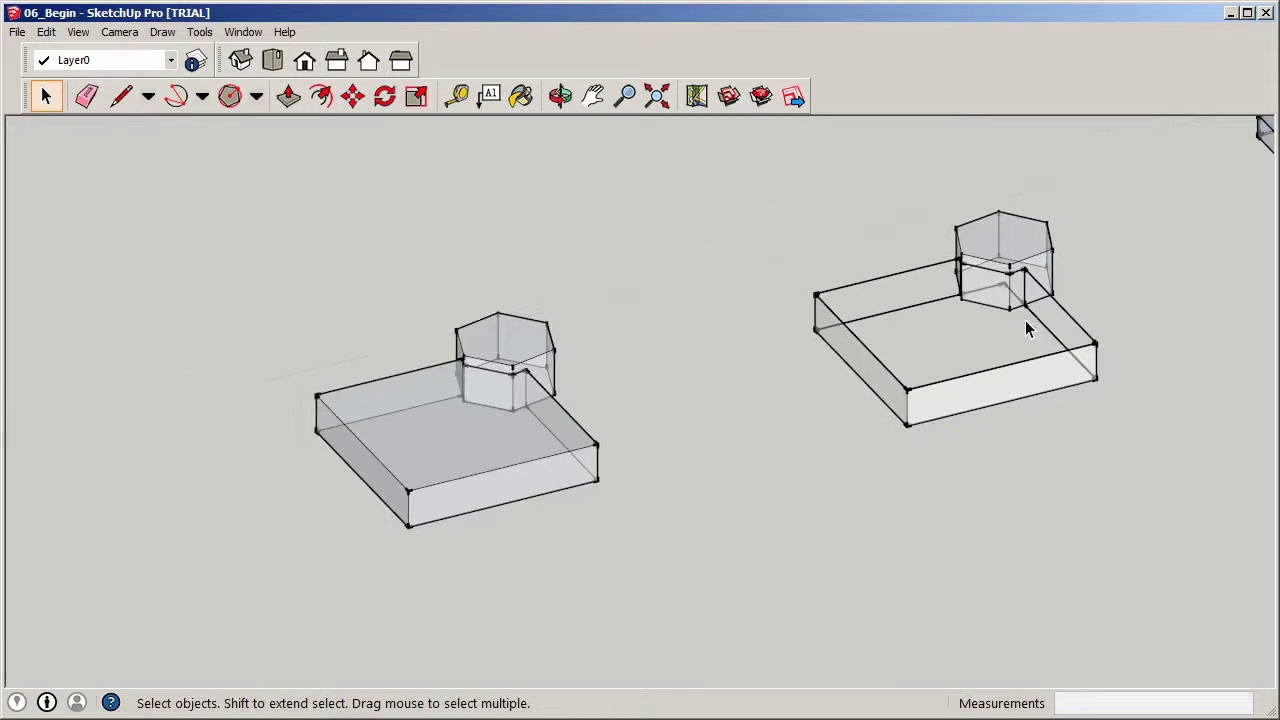